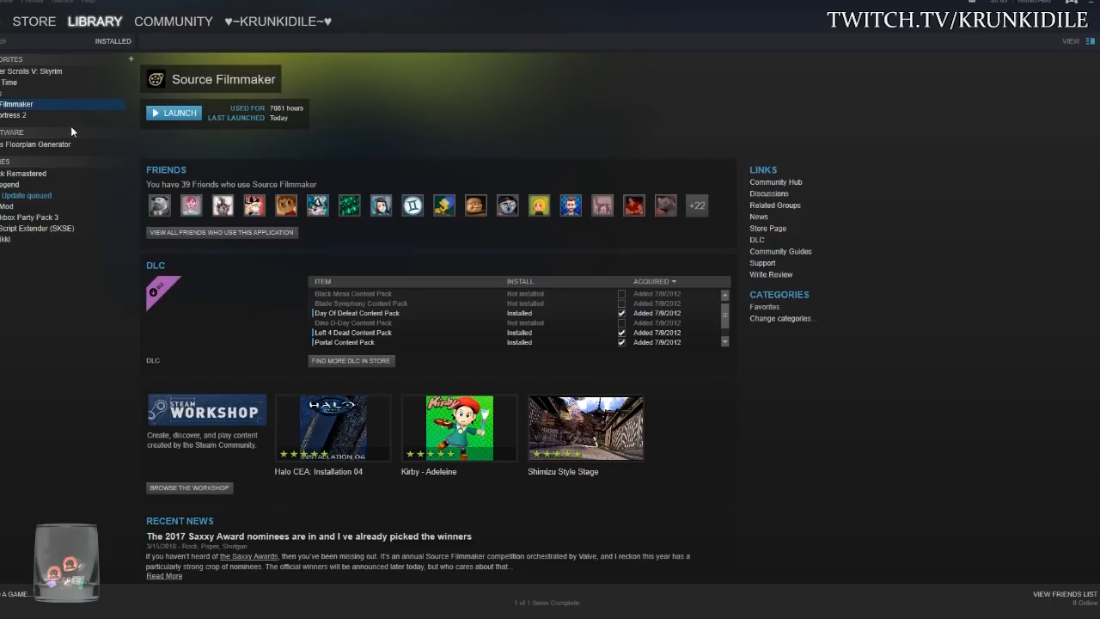
- From the Steam library page, launch Source Filmmaker itself rather than the SDK
click(6, 118)
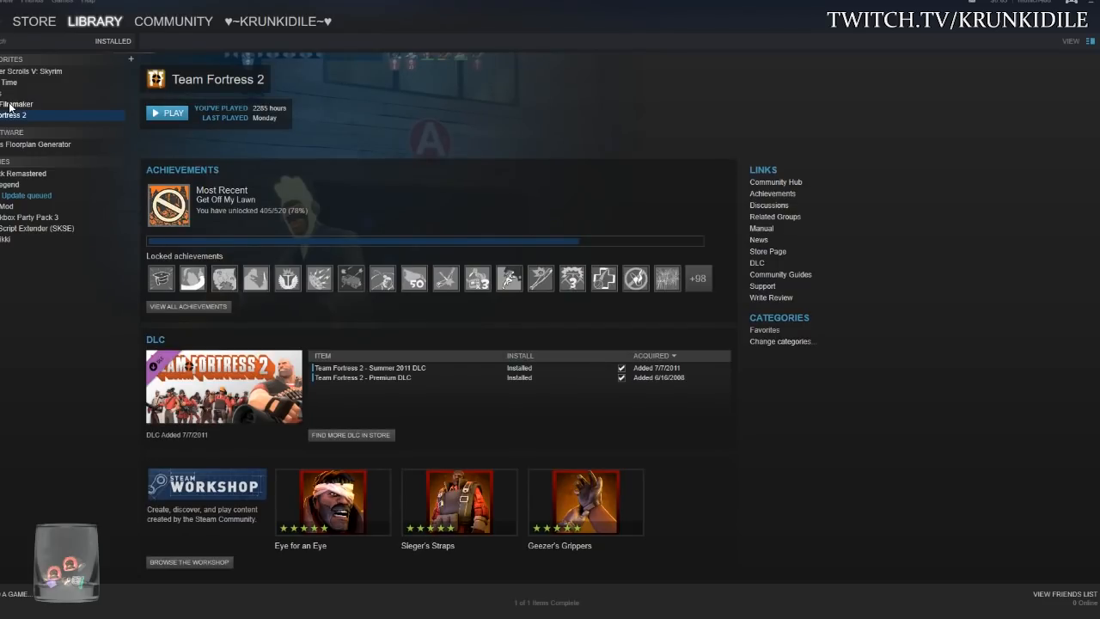
click(10, 104)
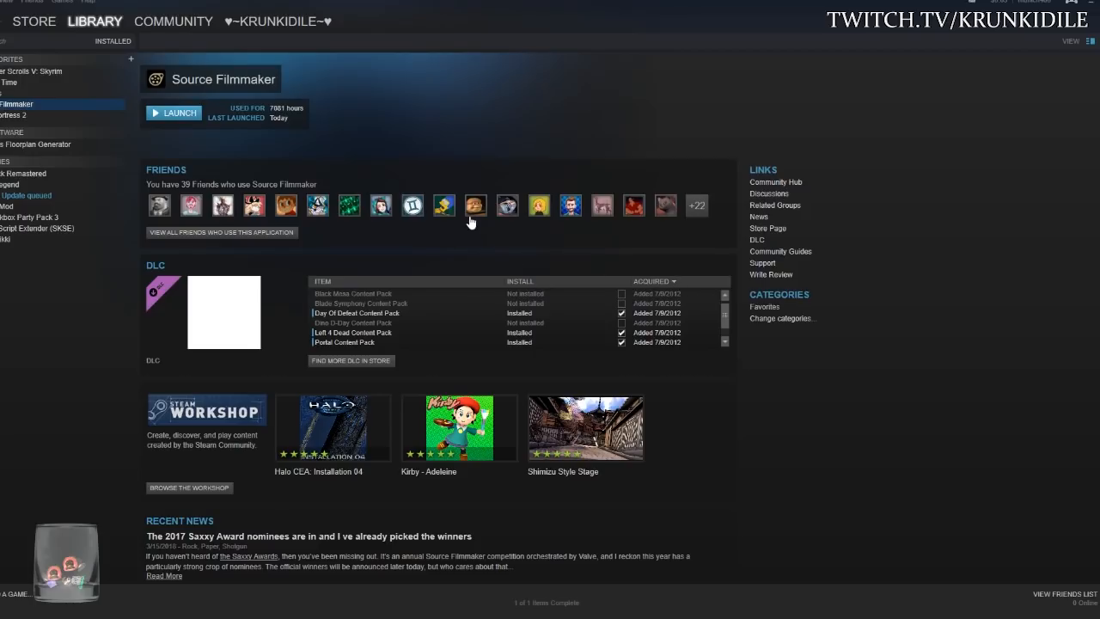
click(179, 113)
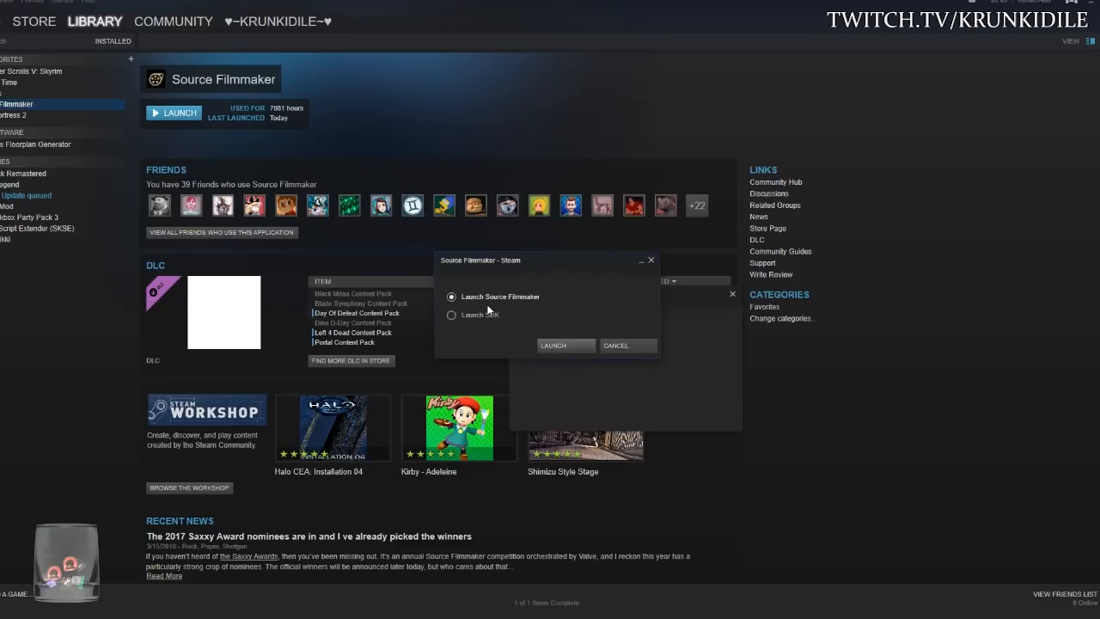
click(558, 346)
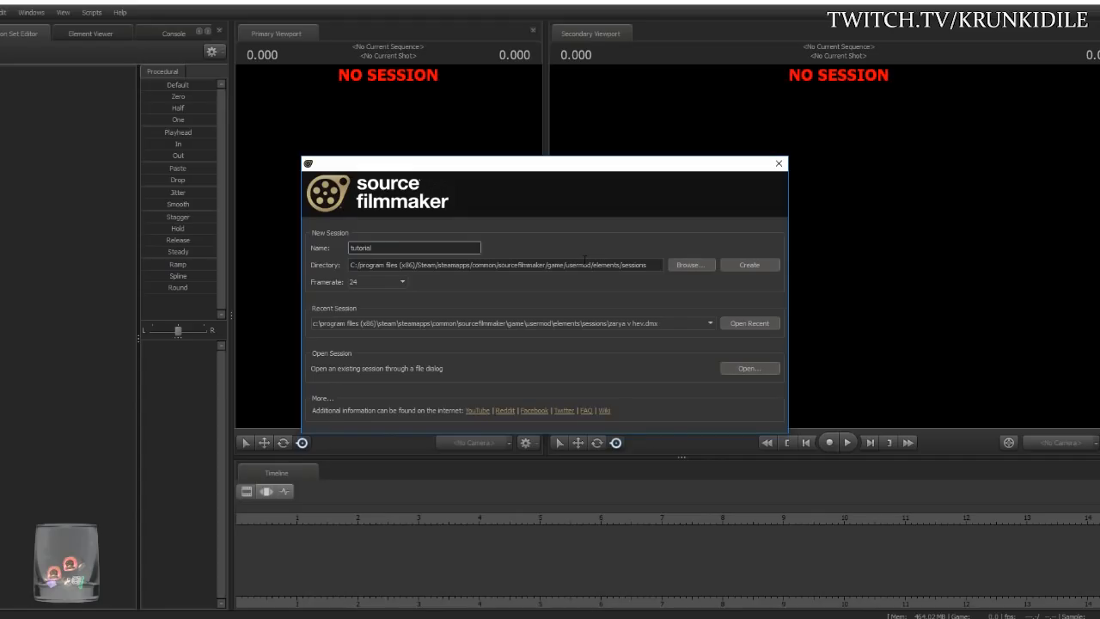
- Replace the default session name with 'tutor' and create the session at 24 fps
double_click(381, 247)
click(383, 247)
double_click(382, 248)
key(BackSpace)
text(1_sure)
text(_do_like_hav)
text(ing)
text(_a_innie_bell)
text(y_button_b)
text(ecause_if)
text(_i_didn)
text(t_j)
text(d_look_)
text(real_real)
text(_fay)
text(at)
double_click(450, 250)
text(tuto)
click(732, 264)
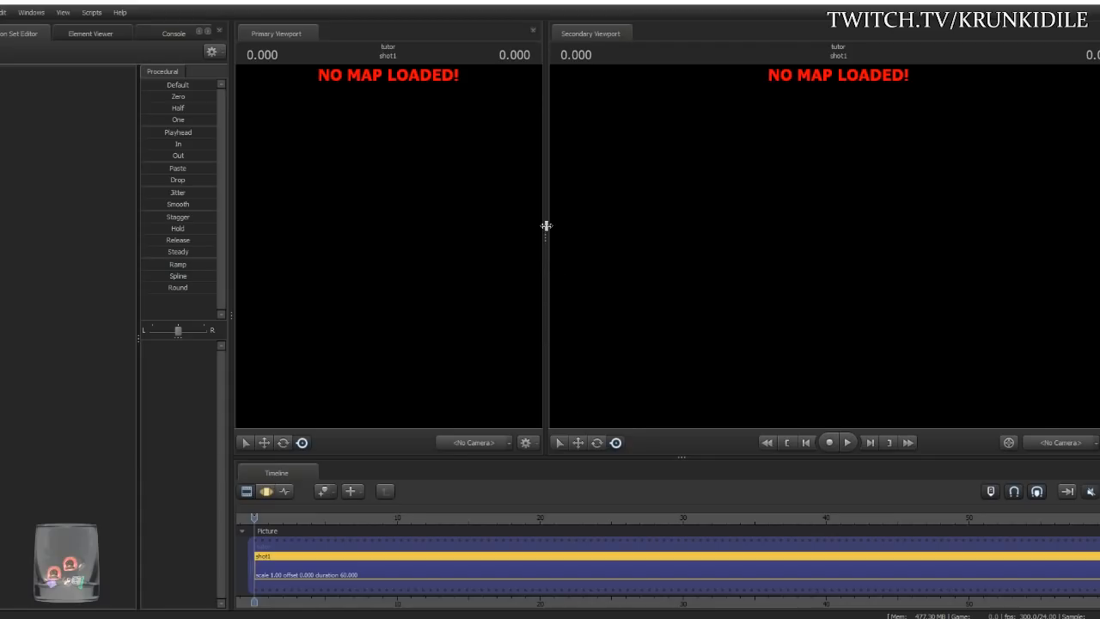
- Narrow the primary viewport, close the secondary viewport and enlarge the timeline to show all tracks
drag(546, 225, 485, 234)
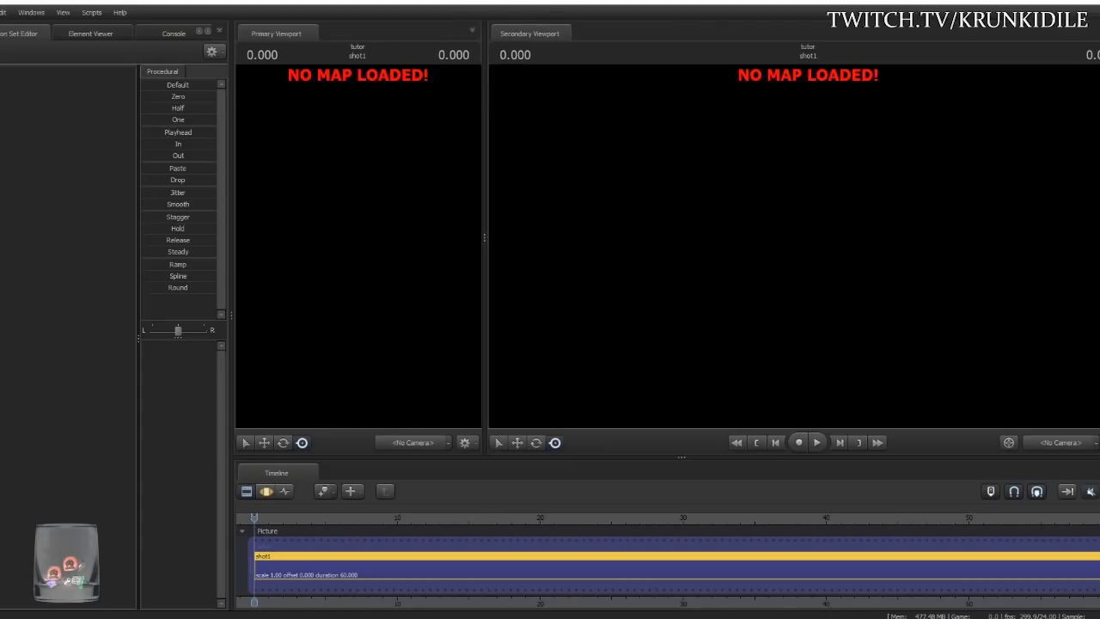
click(1099, 31)
drag(801, 521, 783, 371)
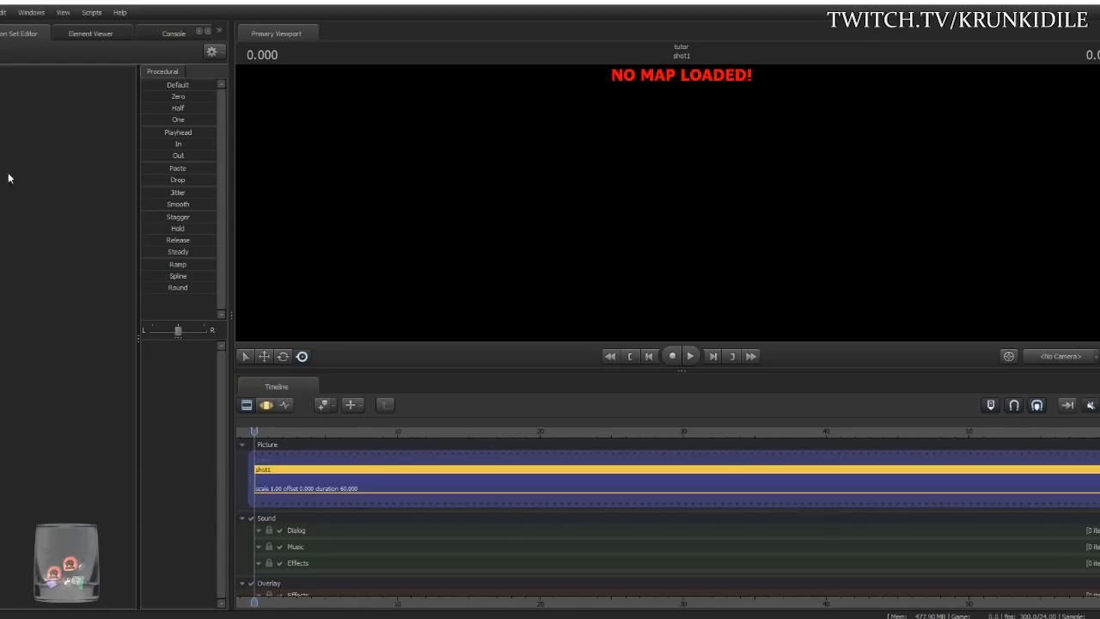
- Look over the Element Viewer and a widened Console, then return to the Animation Set Editor
click(80, 33)
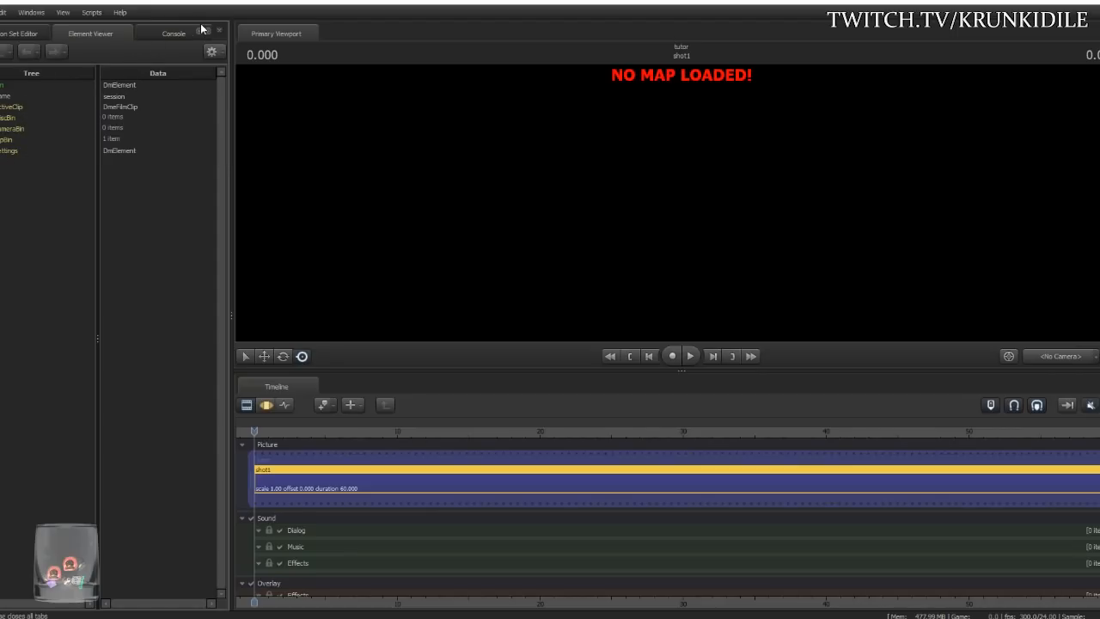
click(167, 35)
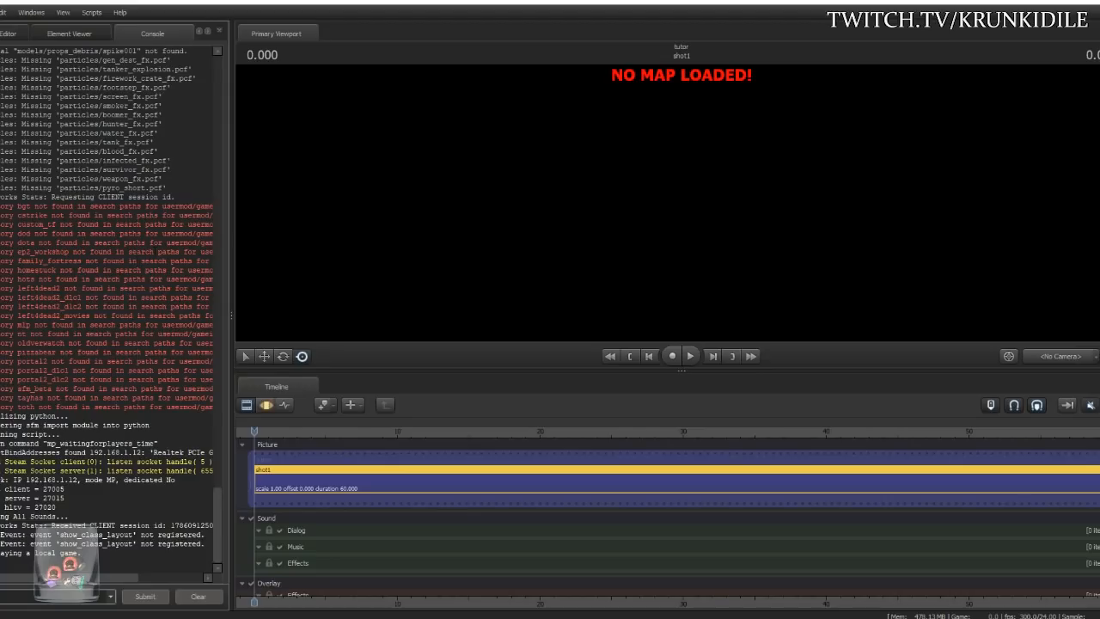
drag(232, 172, 240, 194)
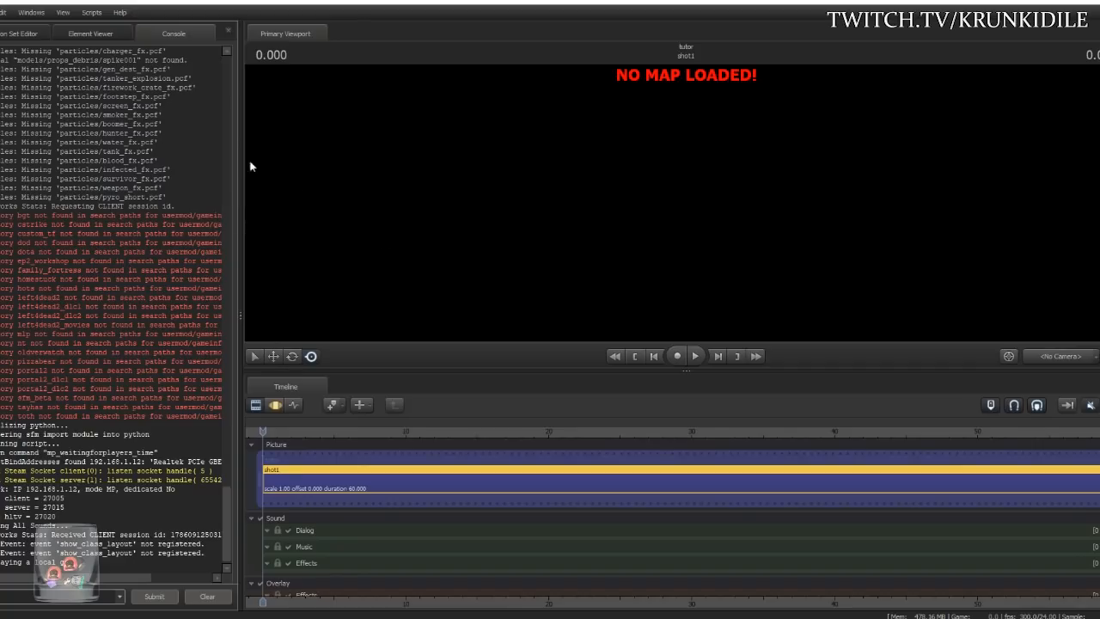
click(7, 36)
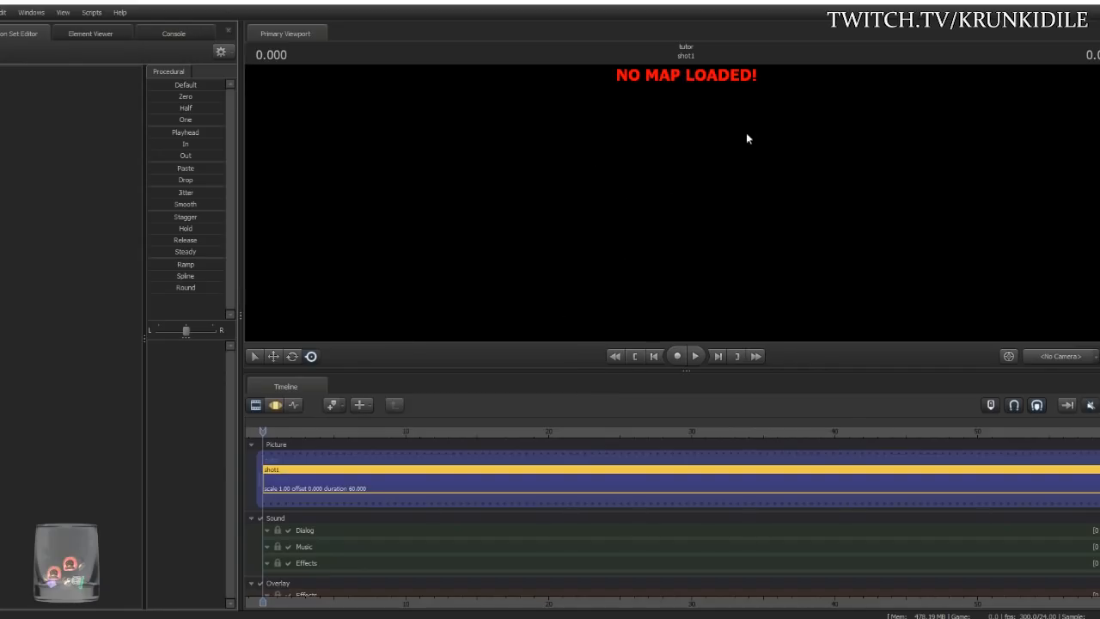
- Open Load Map and browse the tf, tf_movies and usermod map filters
right_click(633, 185)
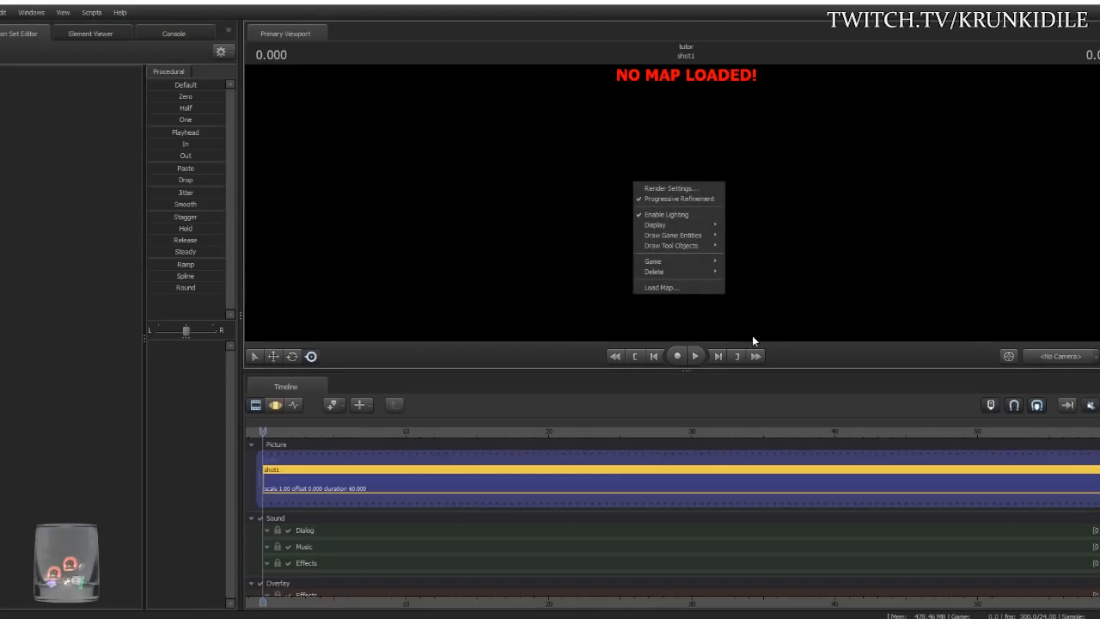
click(654, 287)
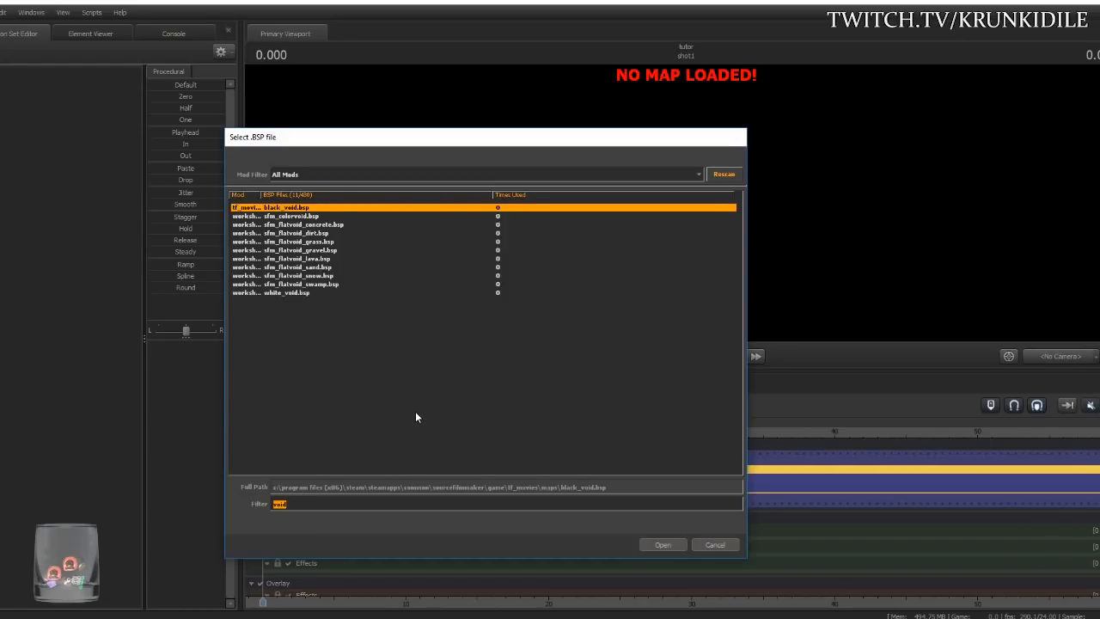
key(BackSpace)
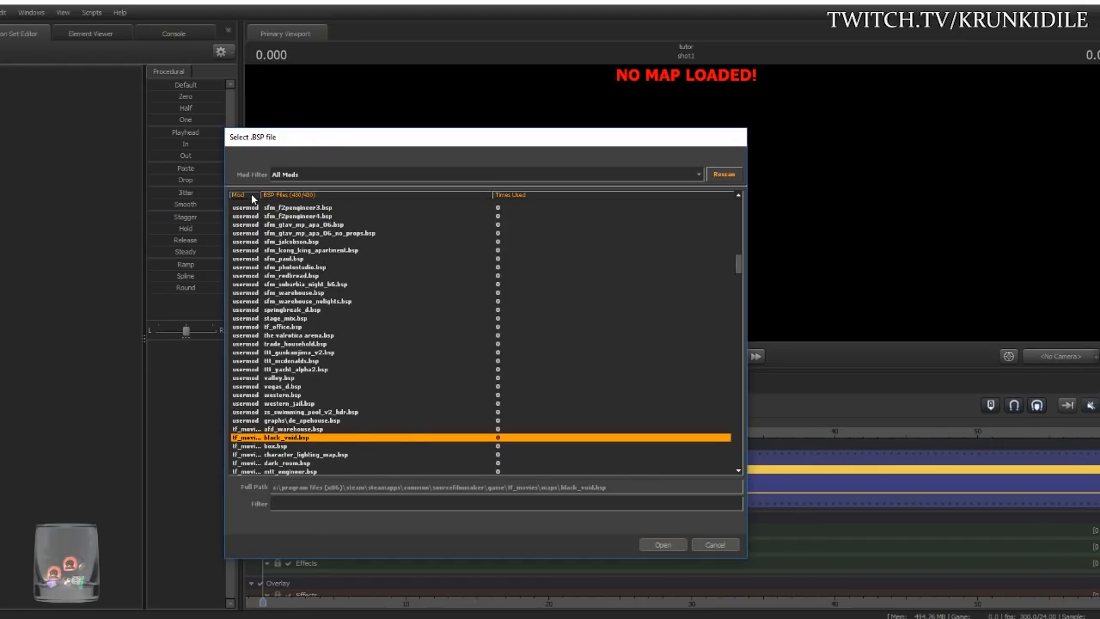
scroll(379, 361, up, 3)
scroll(376, 351, down, 8)
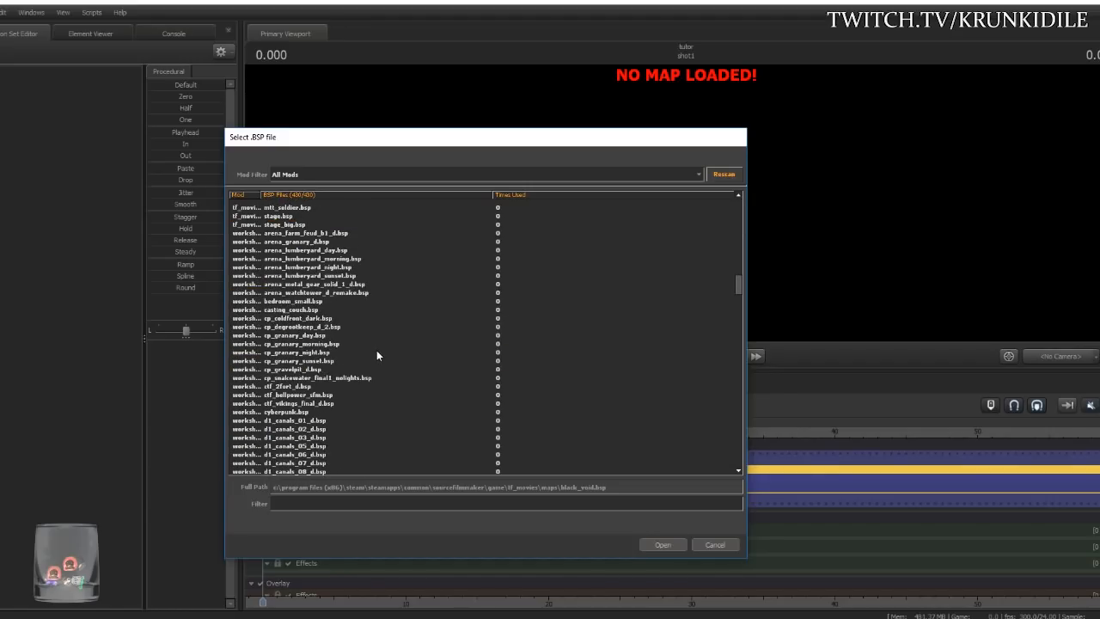
click(435, 175)
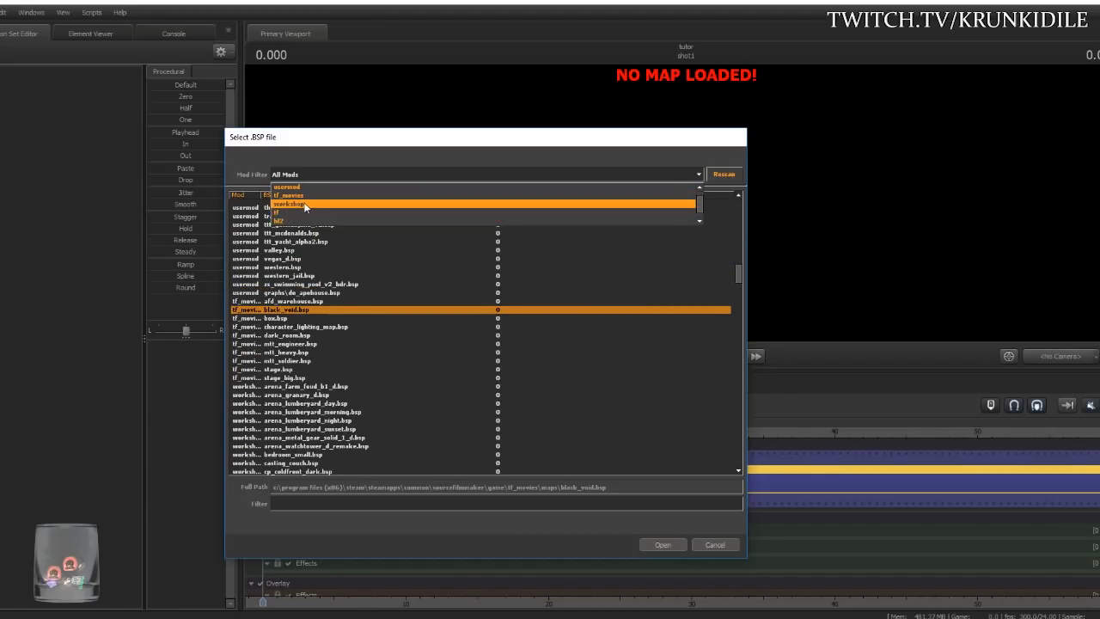
click(301, 214)
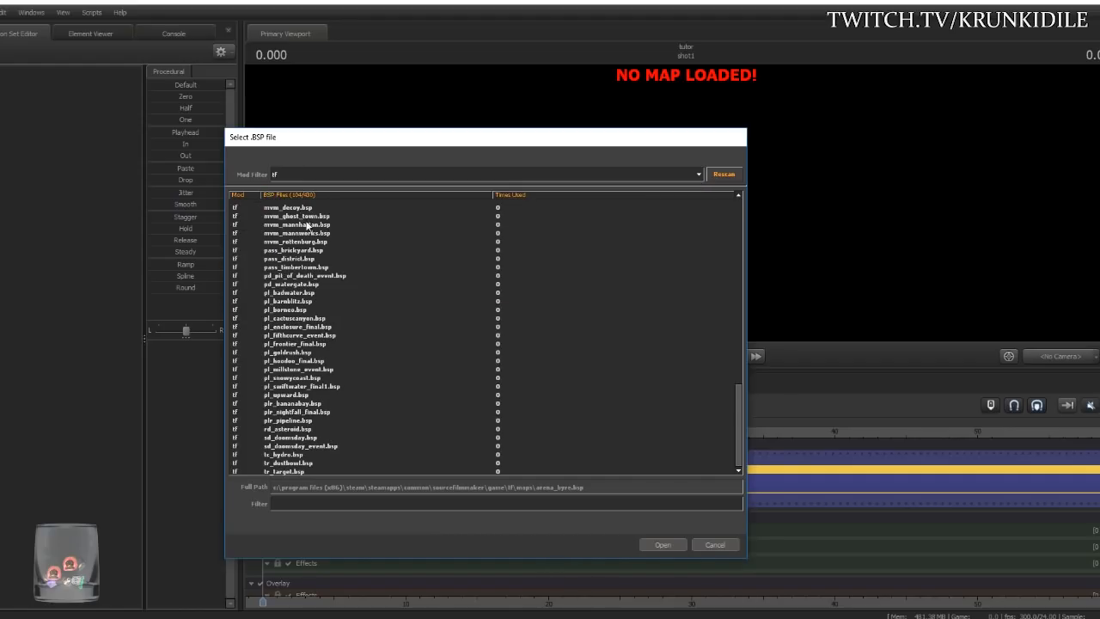
click(326, 175)
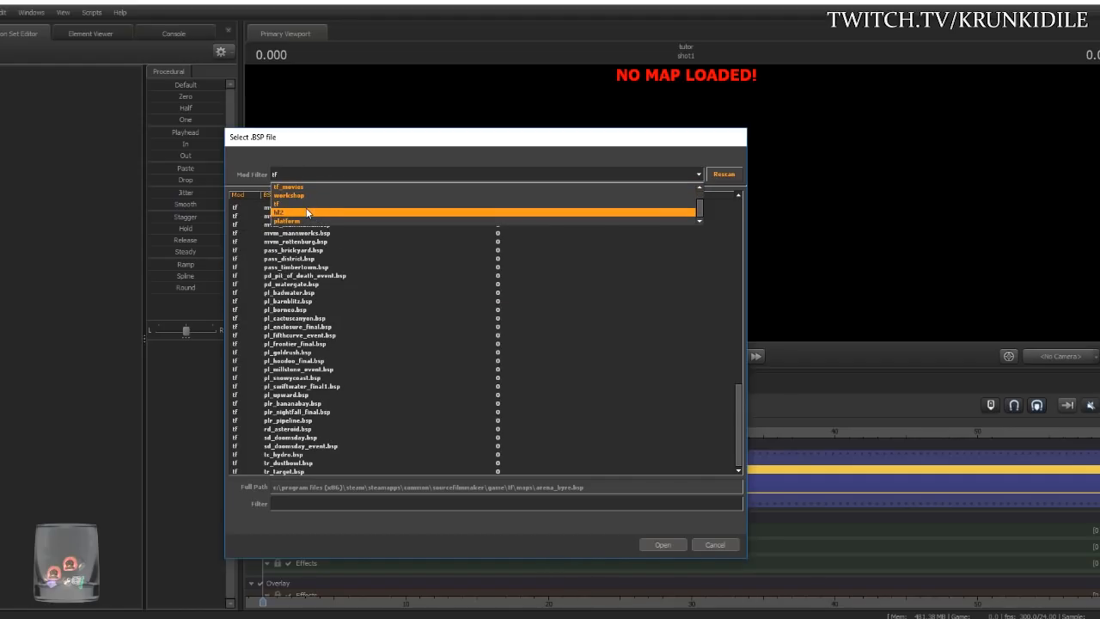
click(314, 186)
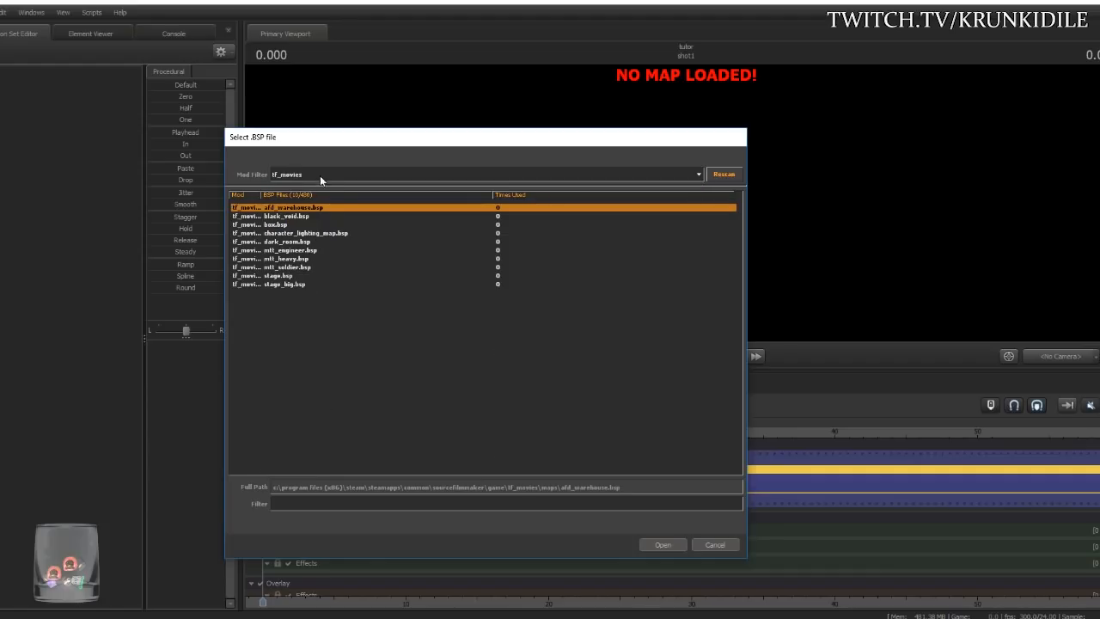
click(328, 177)
click(323, 188)
- Set Mod Filter to All Mods, filter by 'gold' and open pl_goldrush.bsp
scroll(365, 290, down, 10)
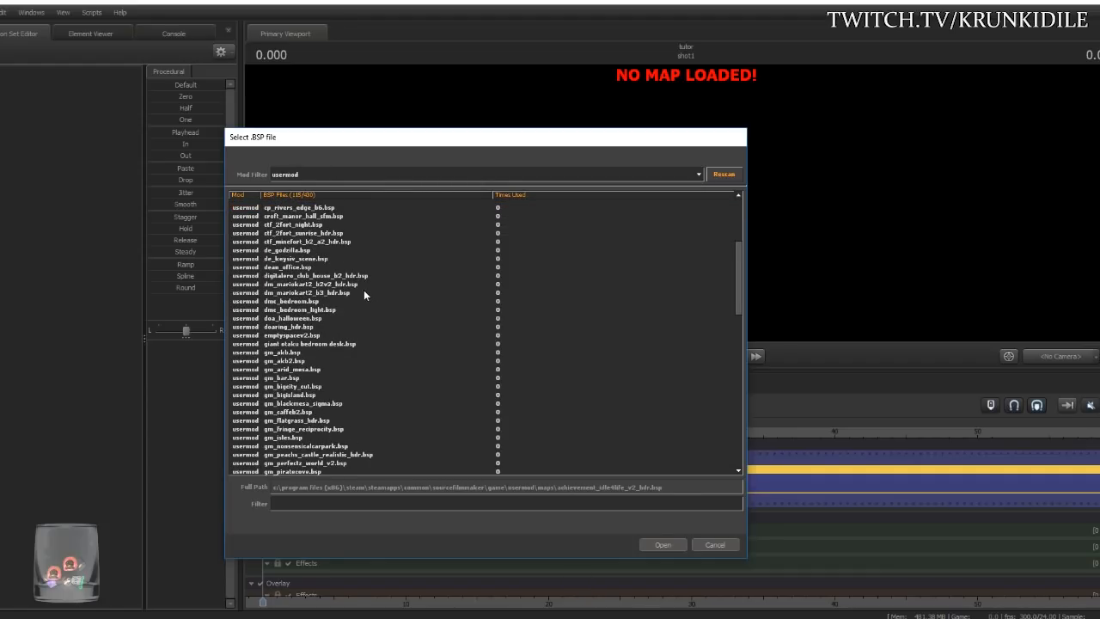
scroll(361, 295, down, 15)
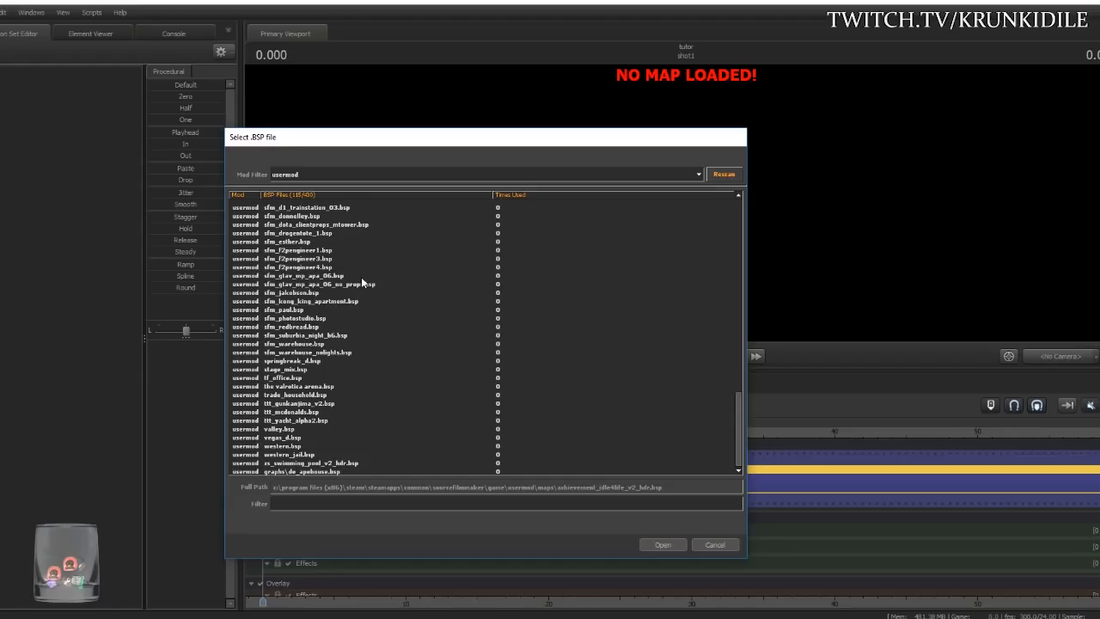
scroll(374, 292, up, 20)
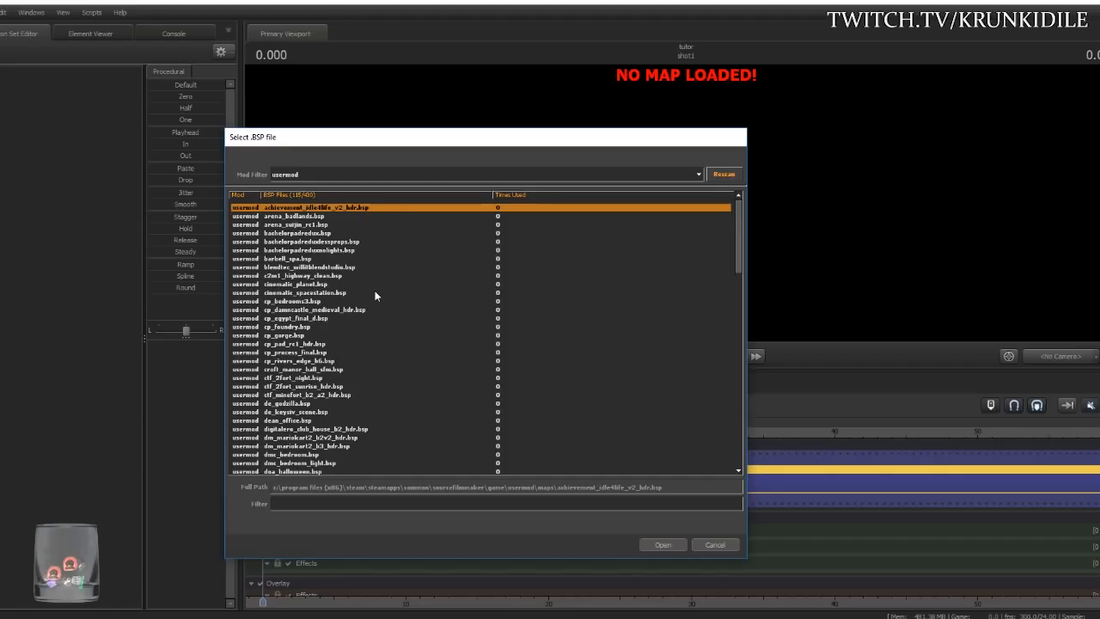
click(372, 177)
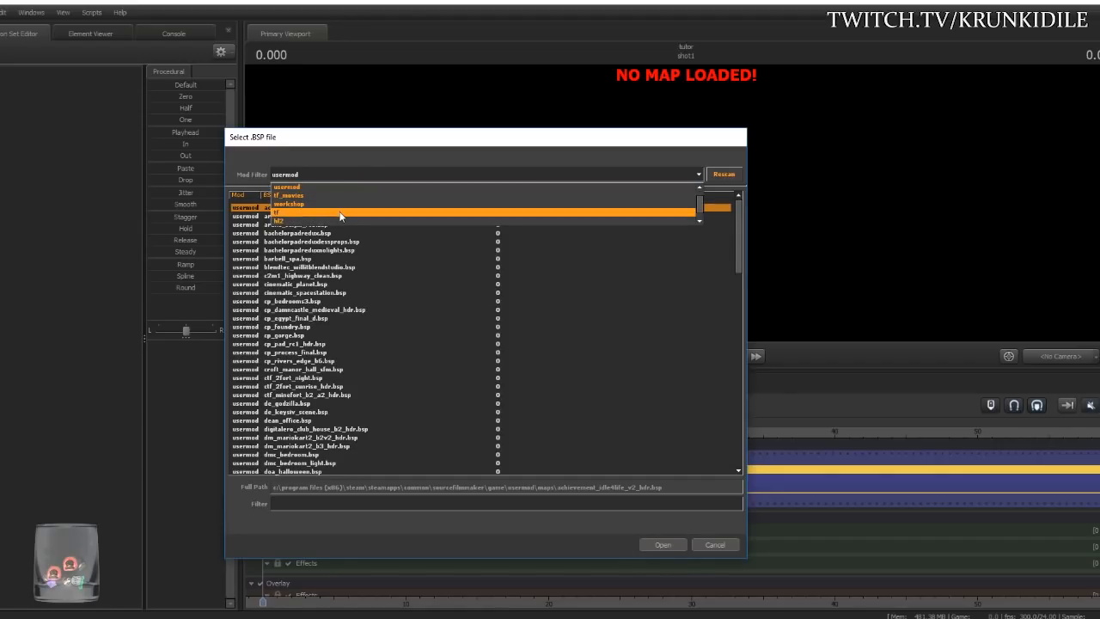
scroll(298, 190, up, 1)
click(298, 190)
click(325, 502)
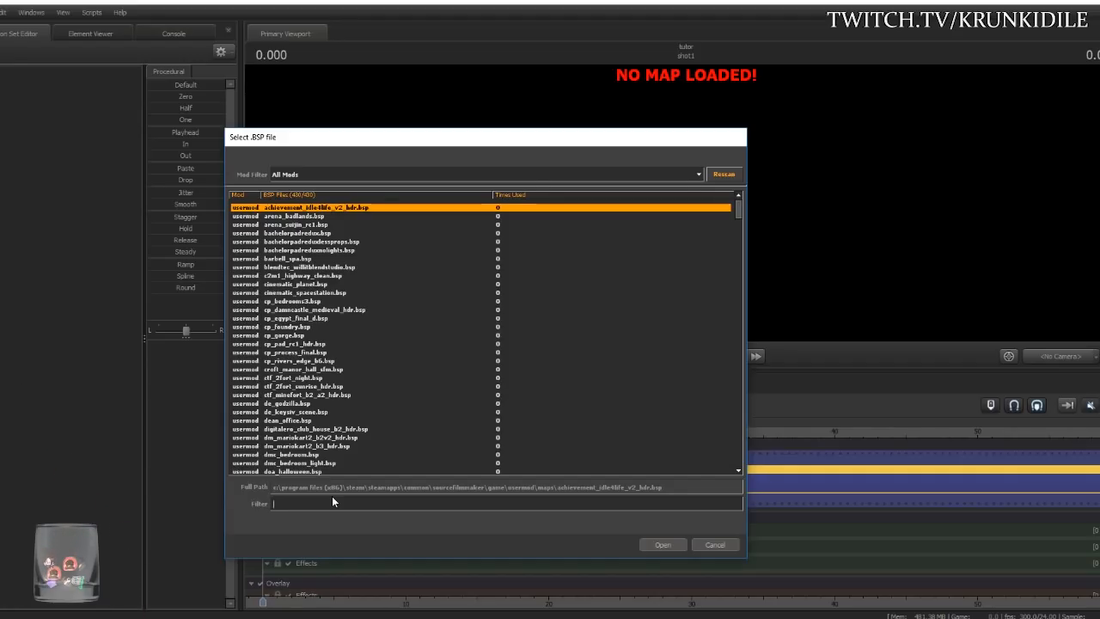
text(go)
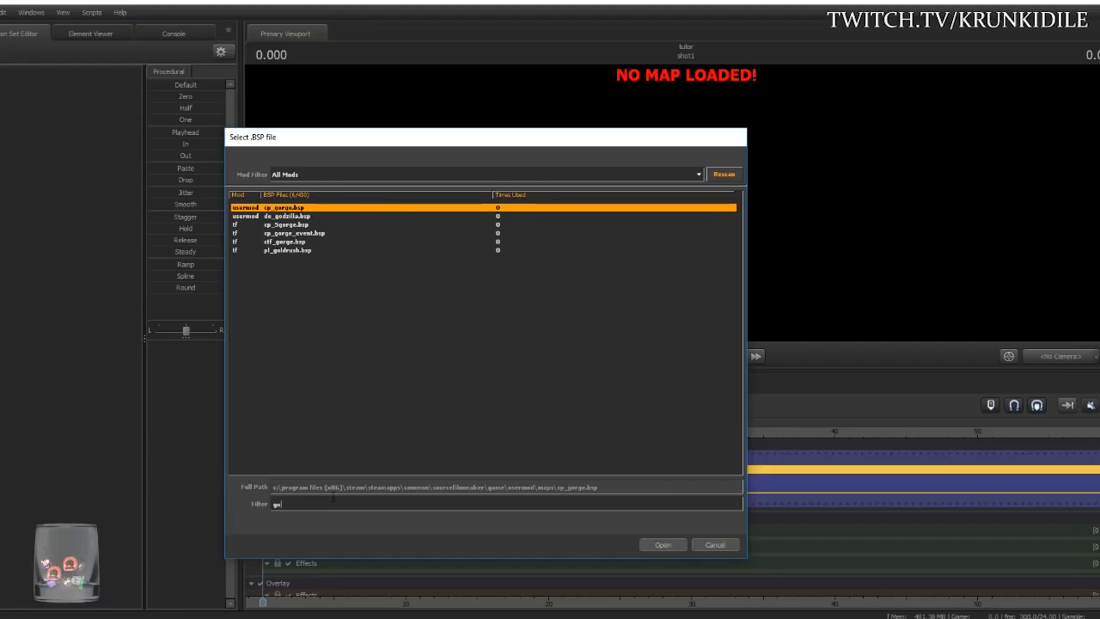
text(ld)
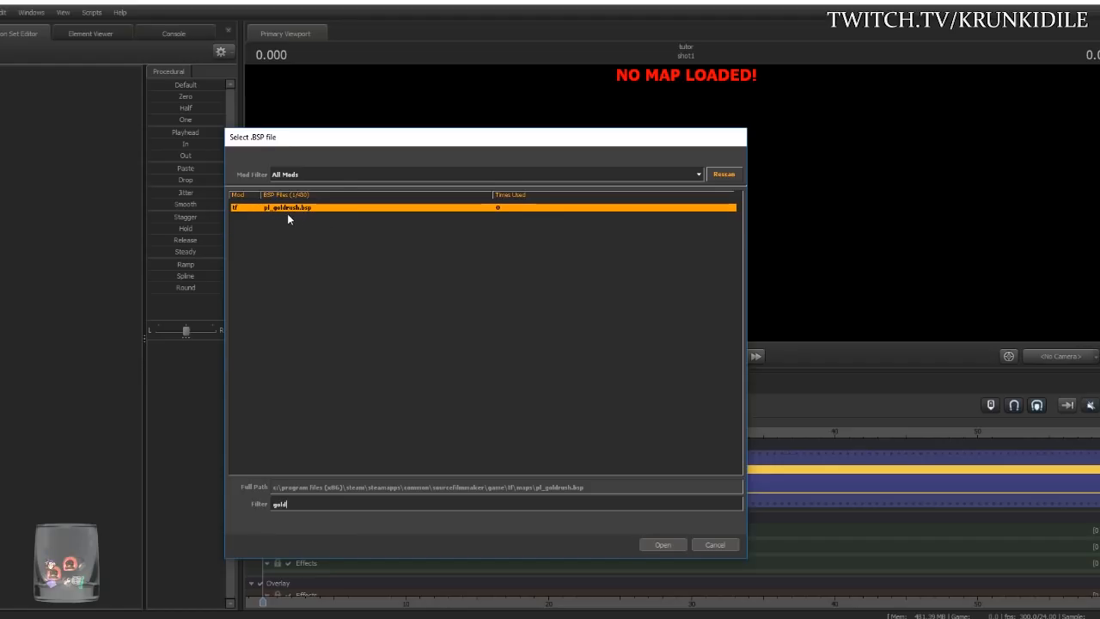
click(662, 543)
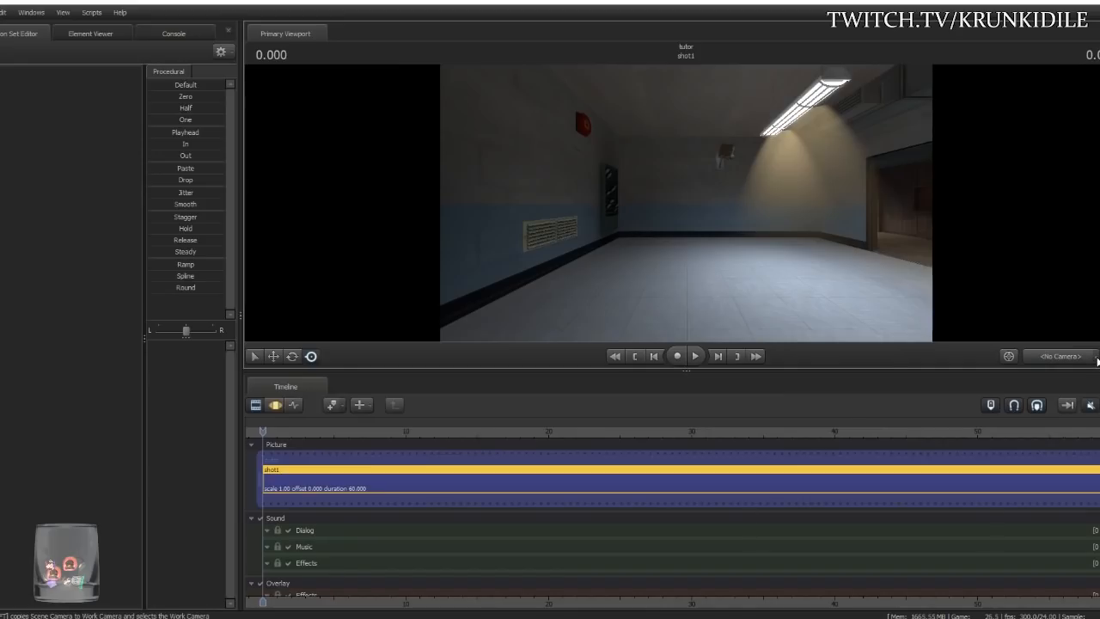
- Bring up the Change Scene Camera choices from the <No Camera> dropdown
click(1098, 361)
mouse_move(1080, 407)
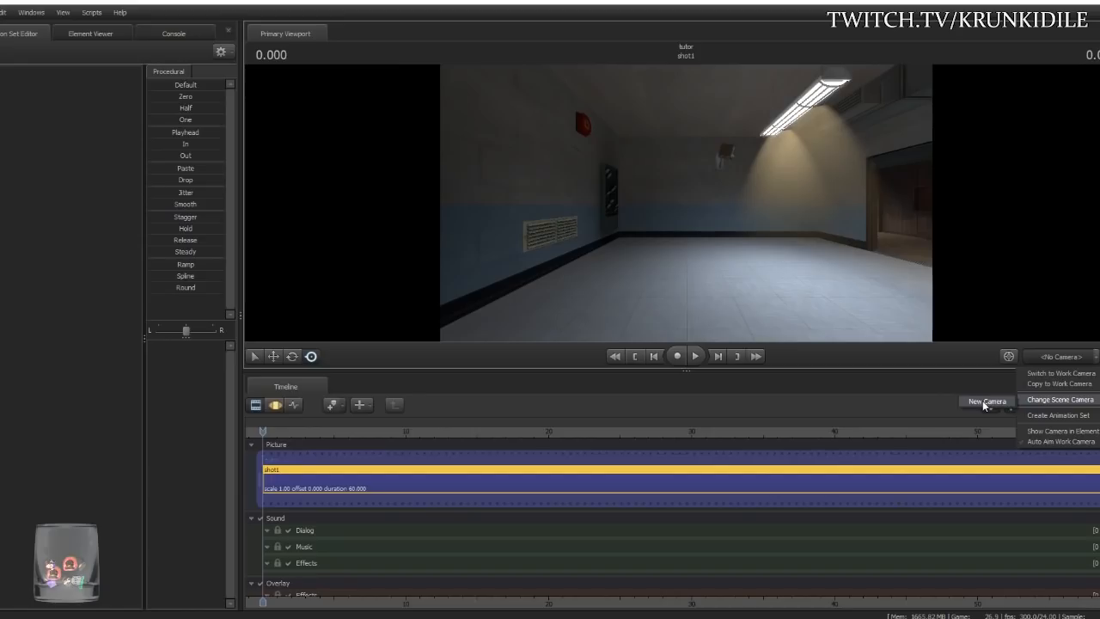
- Create camera1, check its frustum from the Work Camera, then switch back to camera1
click(984, 402)
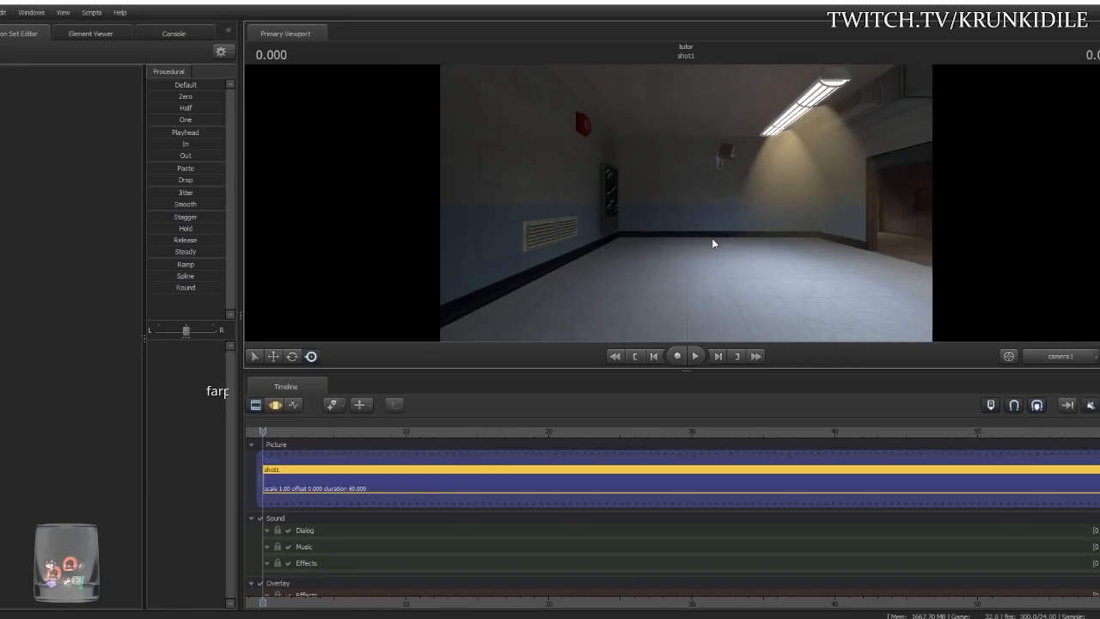
drag(670, 205, 615, 204)
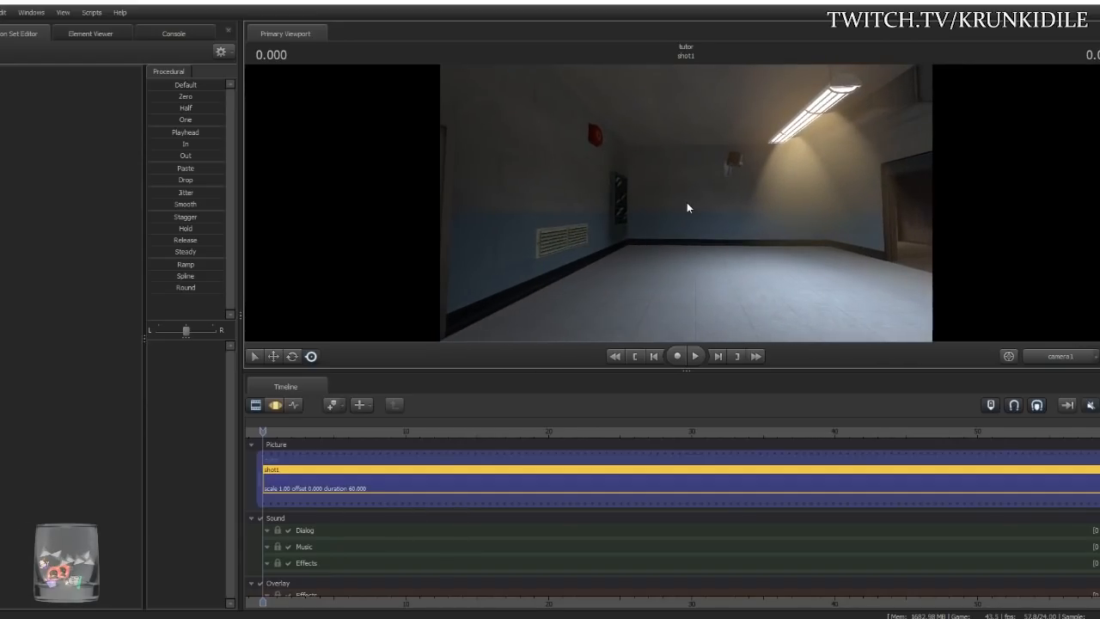
click(1066, 361)
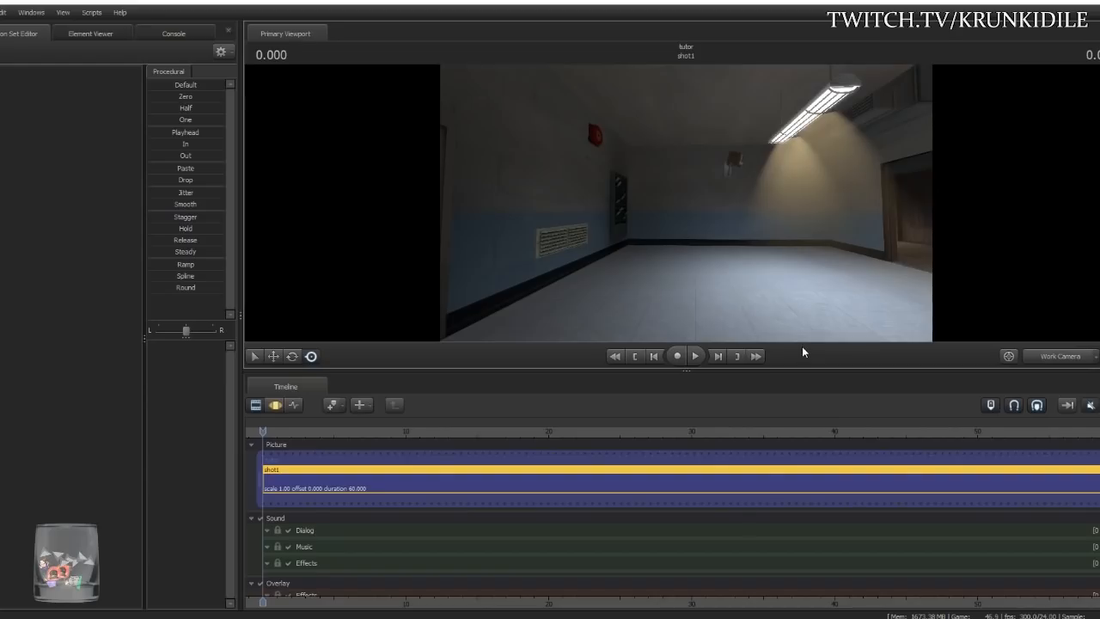
drag(754, 262, 859, 263)
drag(686, 203, 823, 206)
key(s)
key(w)
key(s)
key(s)
key(w)
key(s)
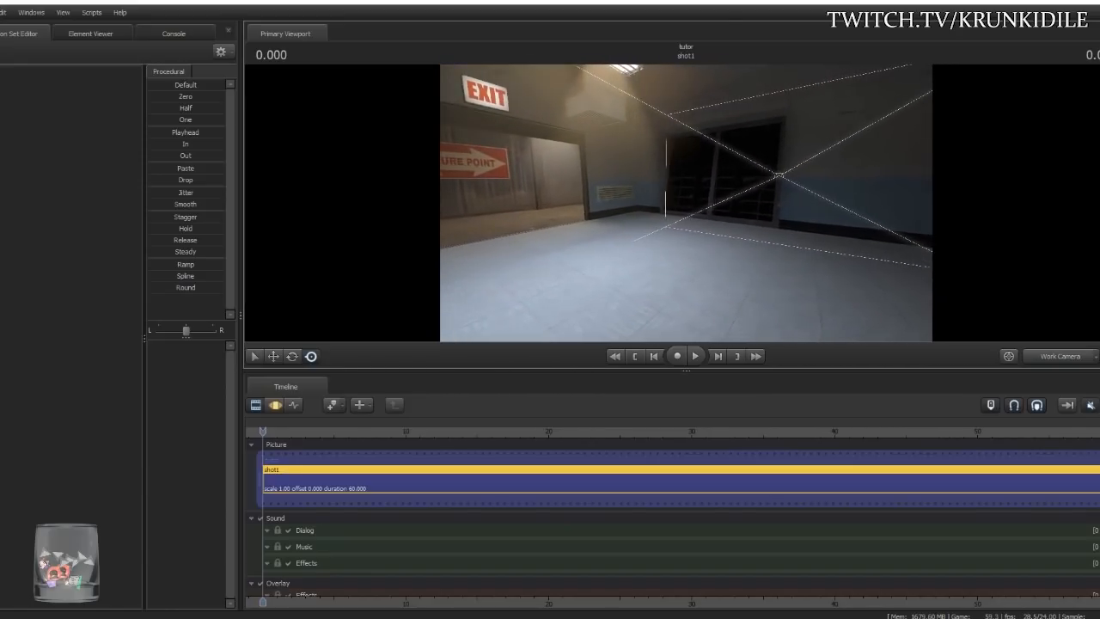
click(1059, 358)
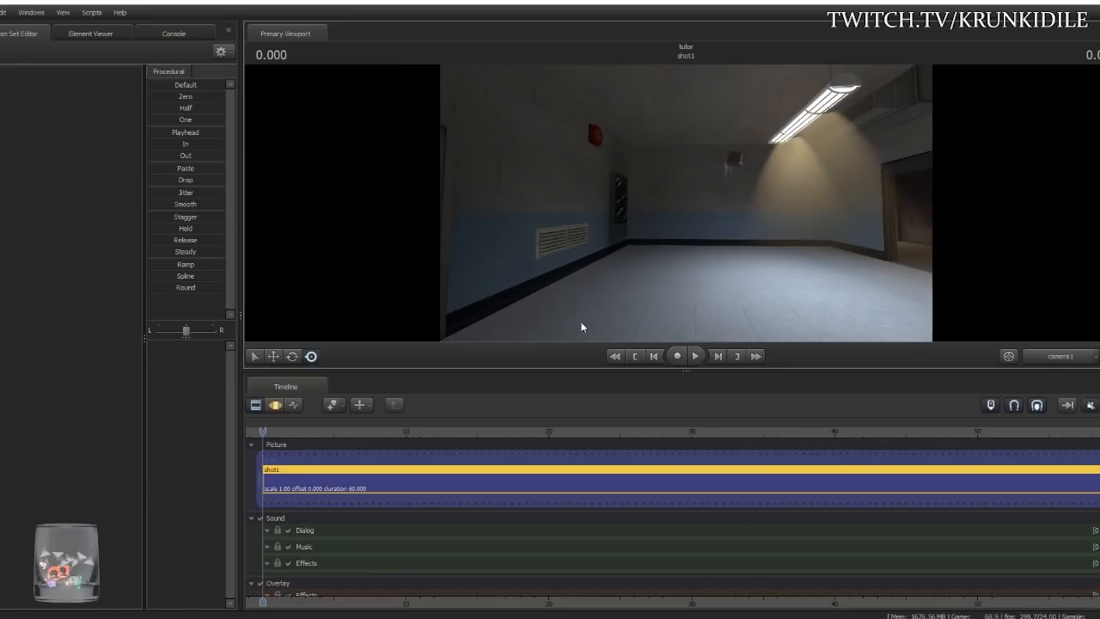
- Give the viewport more height and fly camera1 through the room toward the EXIT doorway
drag(576, 368, 576, 418)
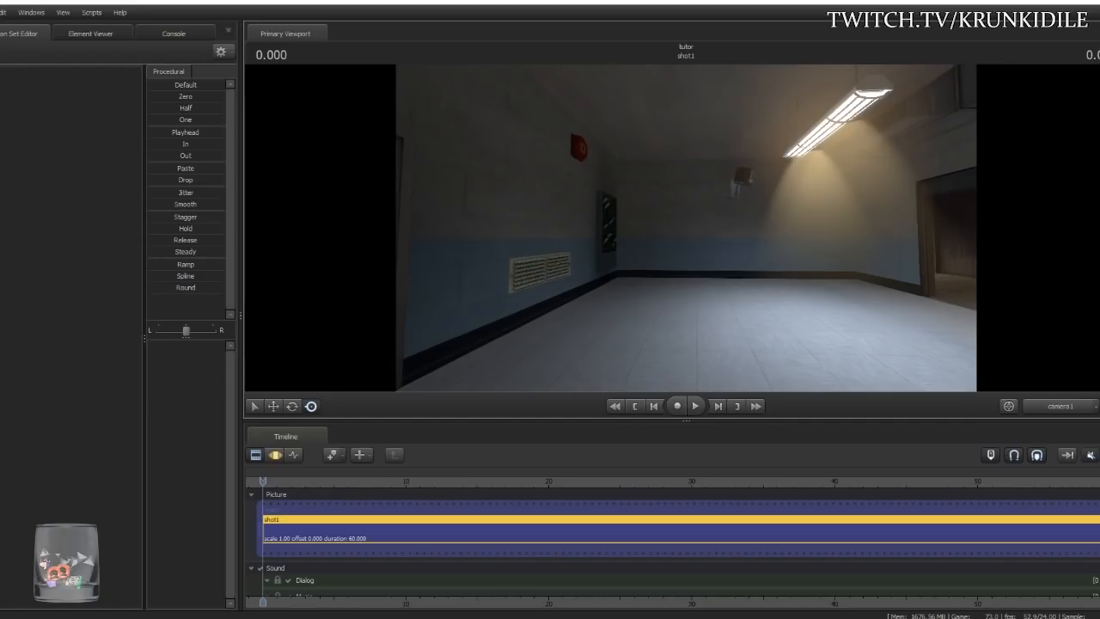
key(w)
mouse_move(686, 228)
mouse_down()
mouse_move(920, 228)
mouse_move(688, 228)
mouse_move(791, 228)
mouse_move(593, 191)
mouse_move(473, 245)
mouse_move(352, 271)
mouse_move(383, 257)
mouse_move(709, 219)
mouse_move(680, 228)
mouse_up()
key(a)
key(d)
key(w)
key(s)
key(a)
key(w)
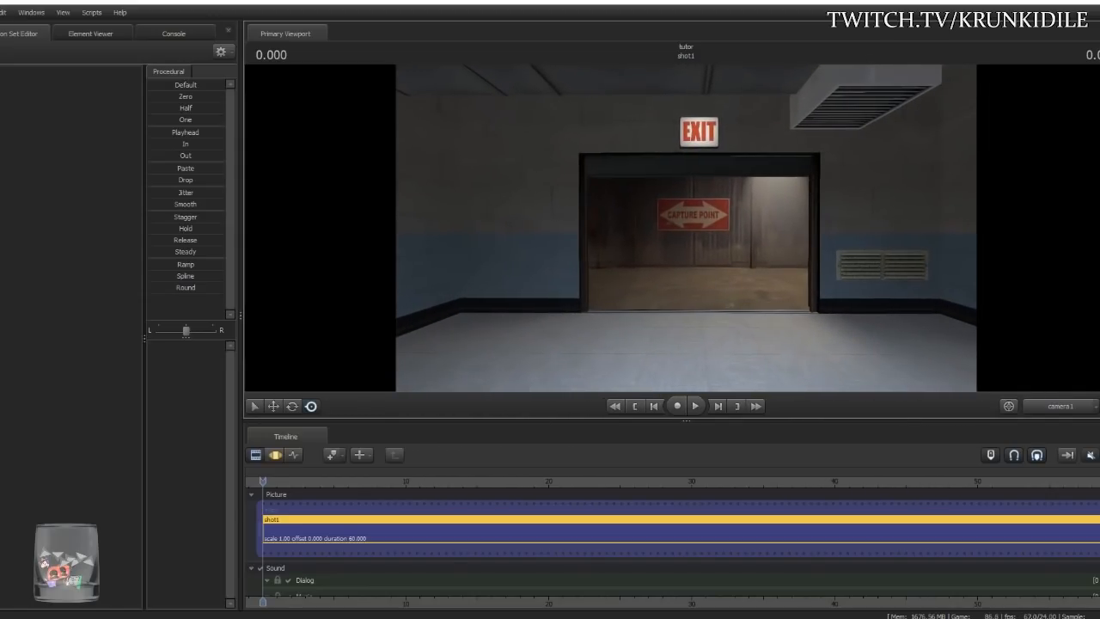
key(z)
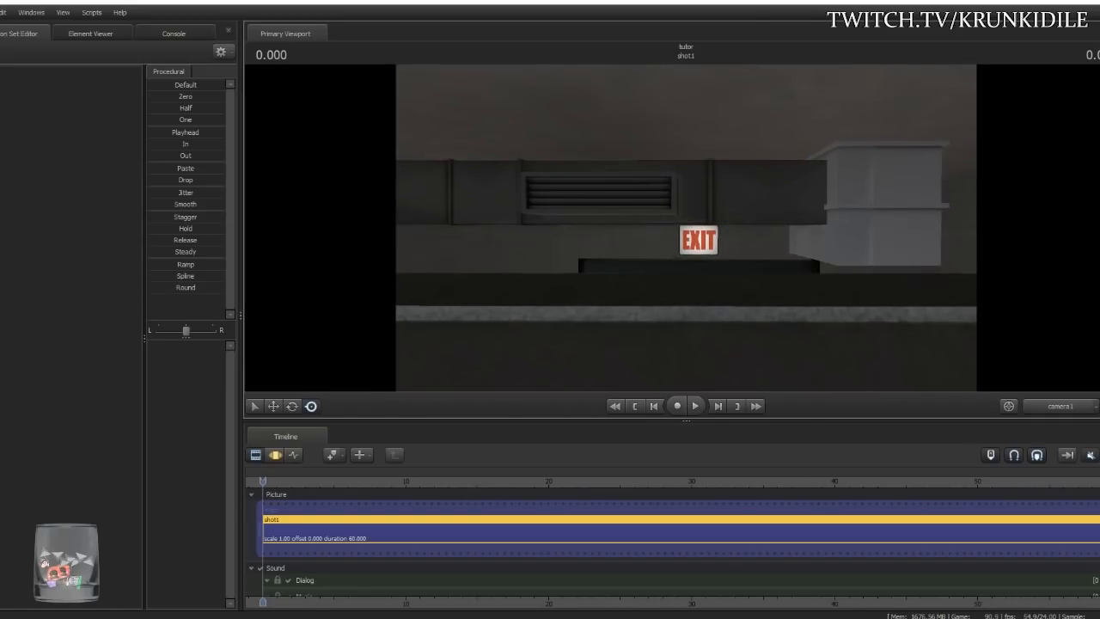
key(x)
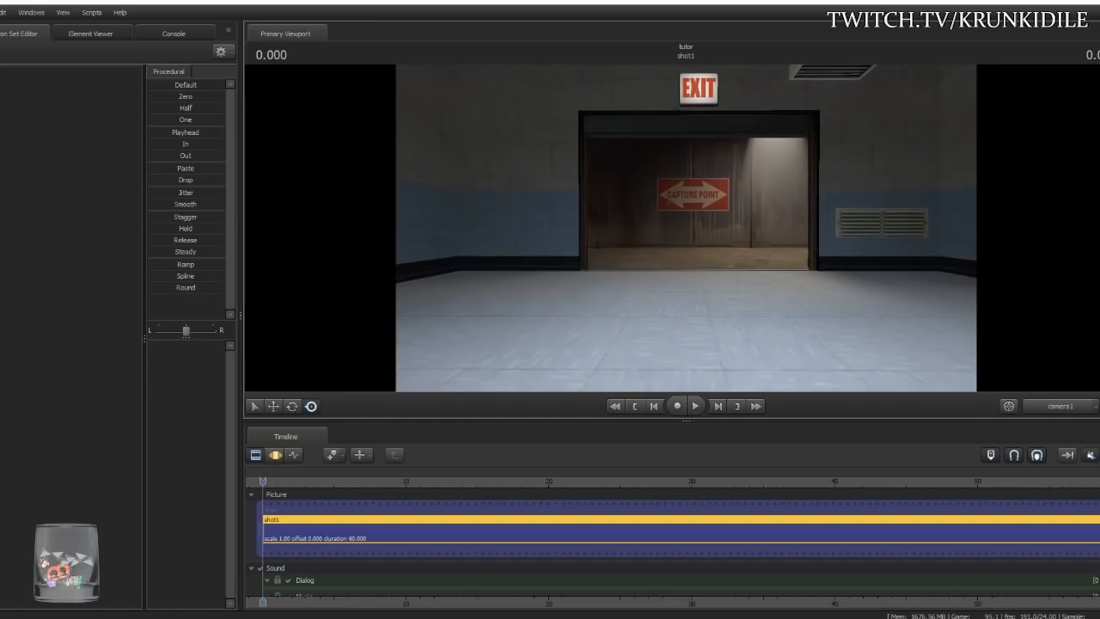
- Fly camera1 through the doorway and out past the Imperial Mining building into the desert
mouse_move(686, 228)
mouse_down()
mouse_move(422, 229)
mouse_move(679, 217)
mouse_move(681, 283)
mouse_move(663, 327)
mouse_move(626, 225)
mouse_move(718, 210)
mouse_move(812, 234)
mouse_move(687, 232)
mouse_up()
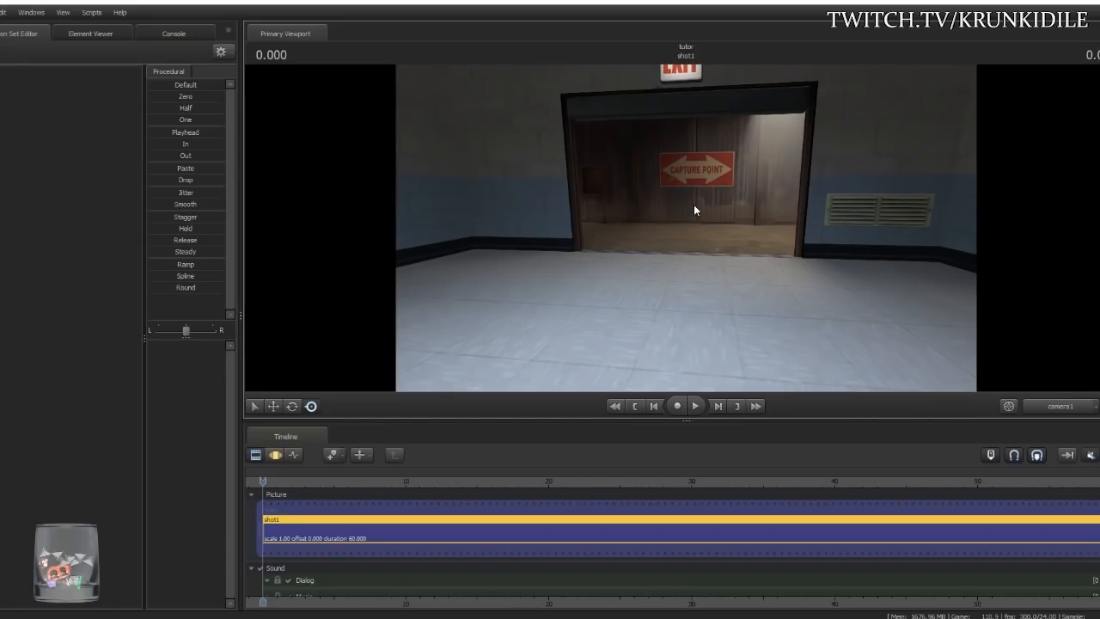
mouse_move(673, 211)
mouse_down()
mouse_move(686, 228)
mouse_move(686, 199)
mouse_up()
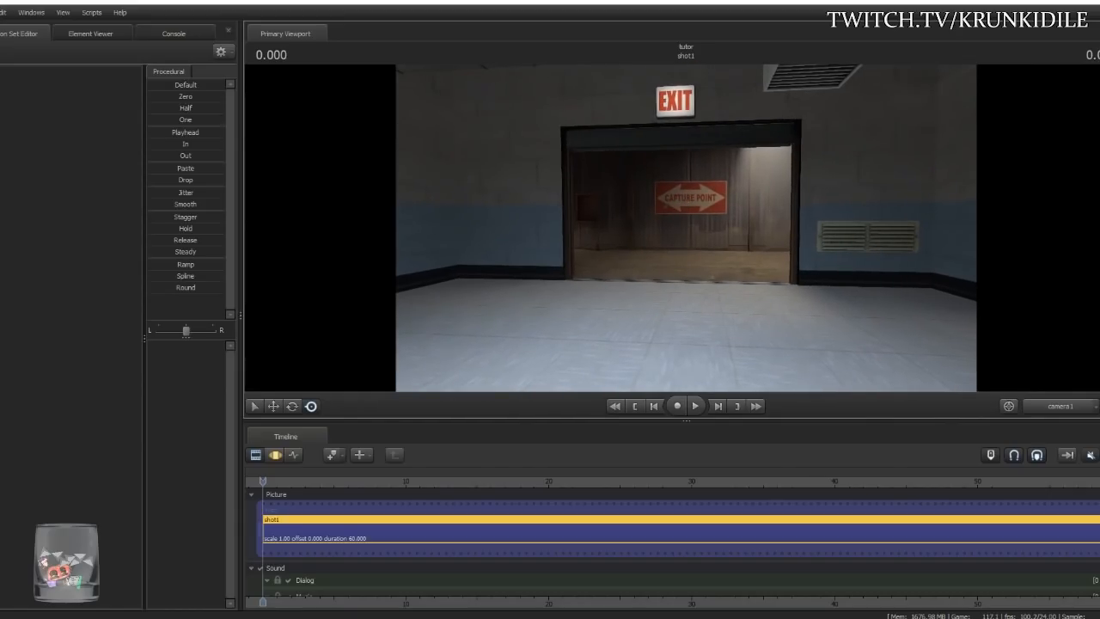
key(w)
drag(686, 199, 686, 232)
key(w)
key(w)
key(w)
key(w)
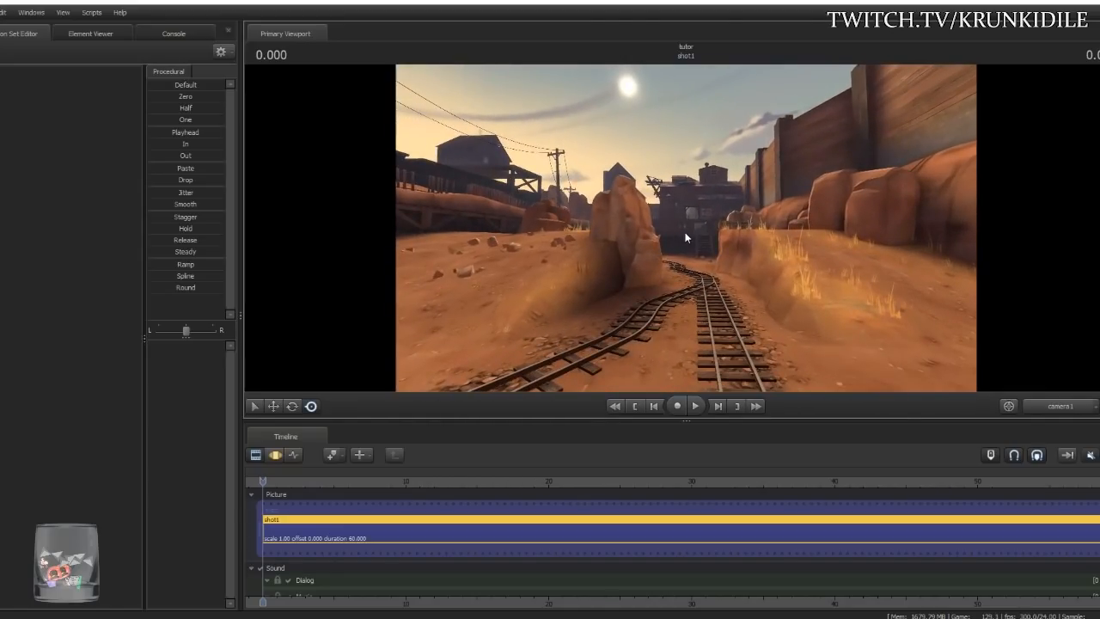
middle_drag(685, 237, 679, 238)
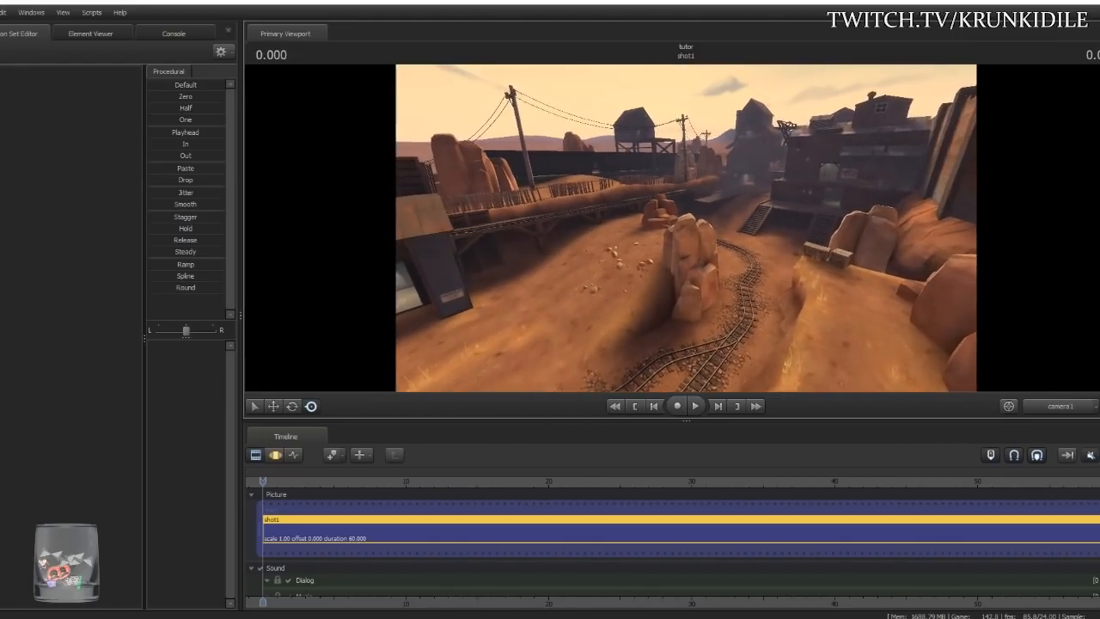
key(w)
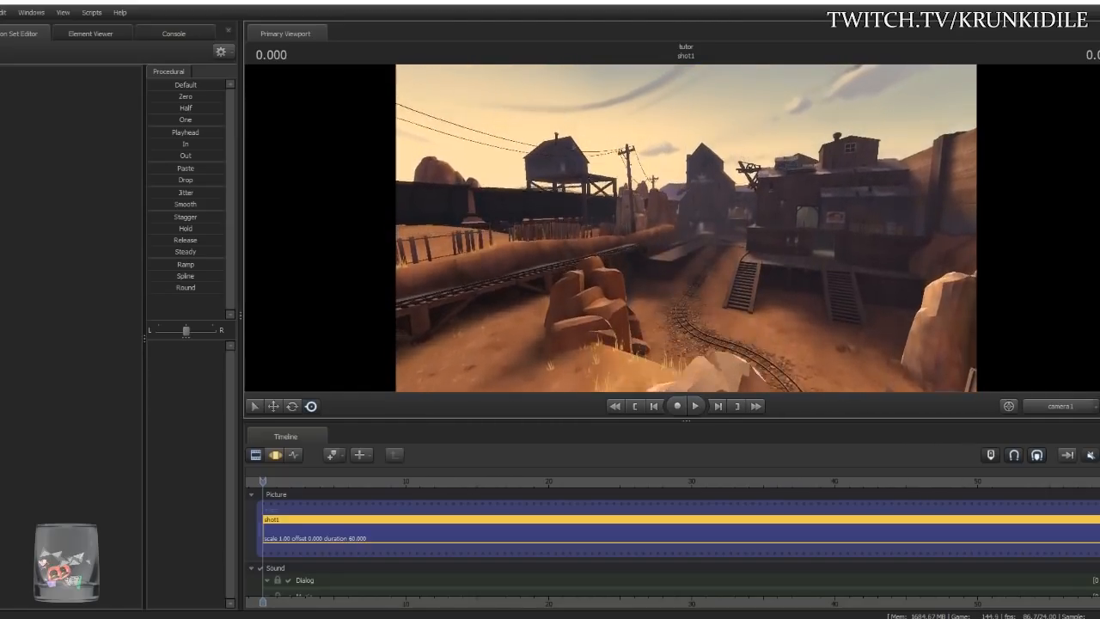
key(w)
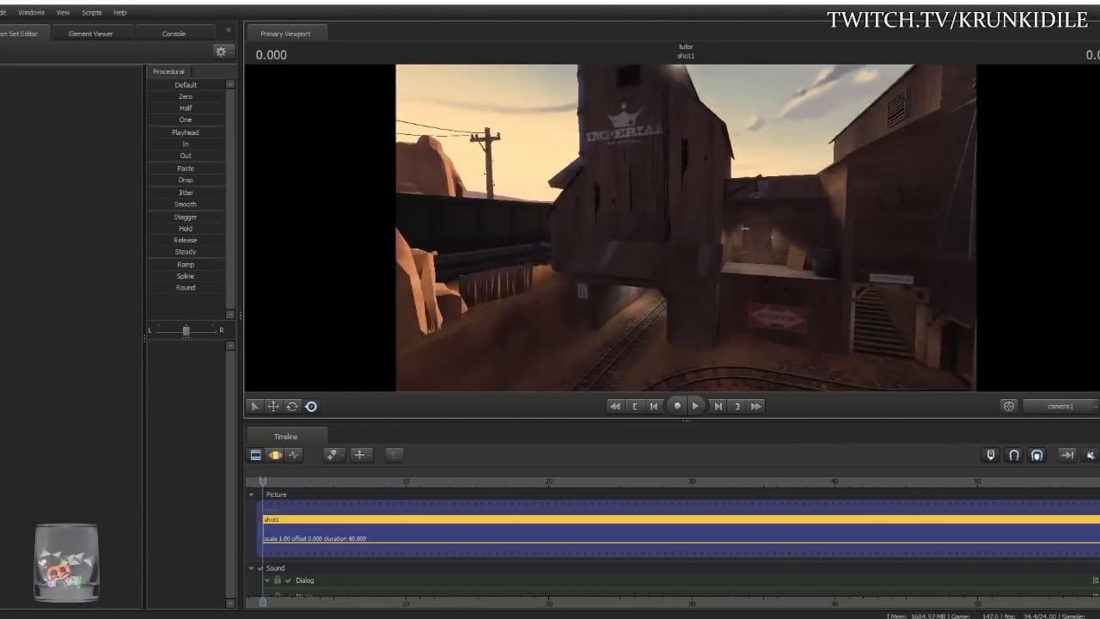
key(w)
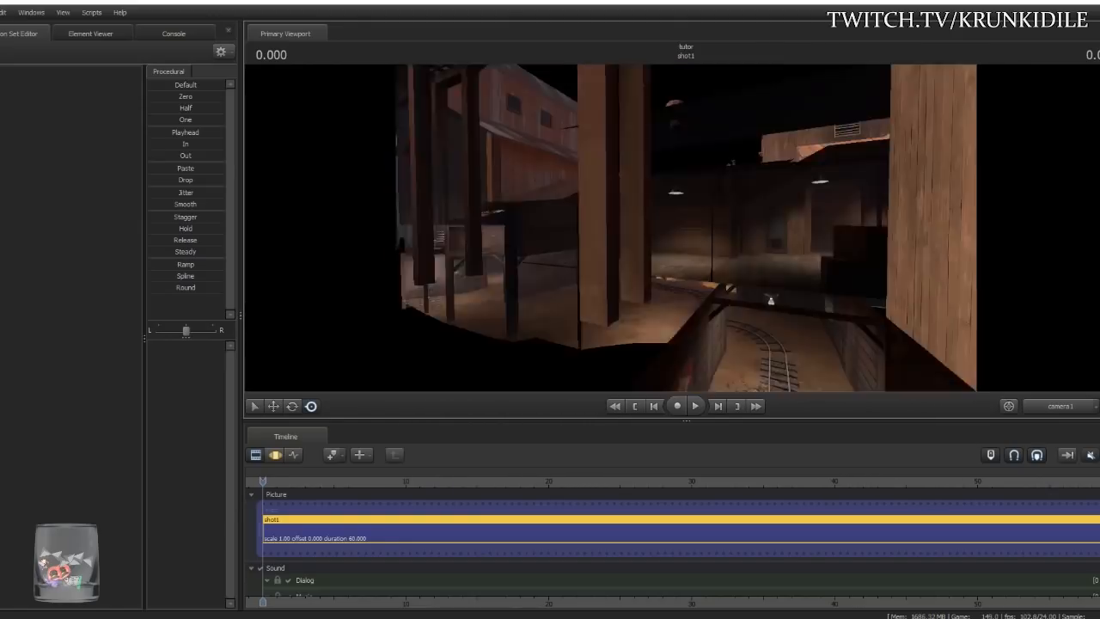
key(w)
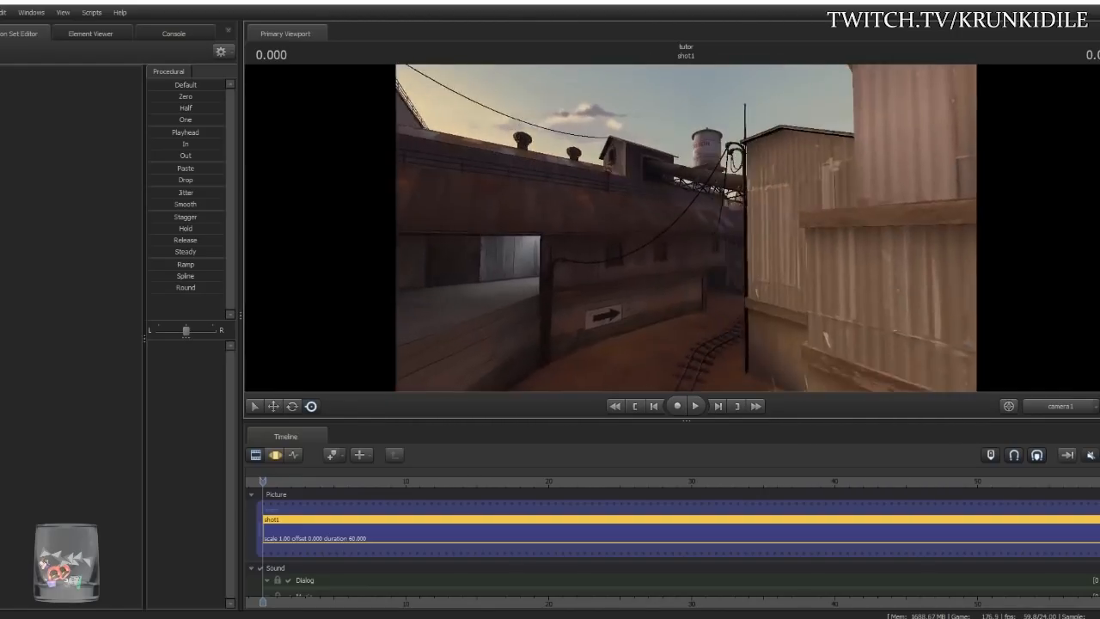
- Fly camera1 past the yellow truck and Brown Nugget building along the rail tracks
key(w)
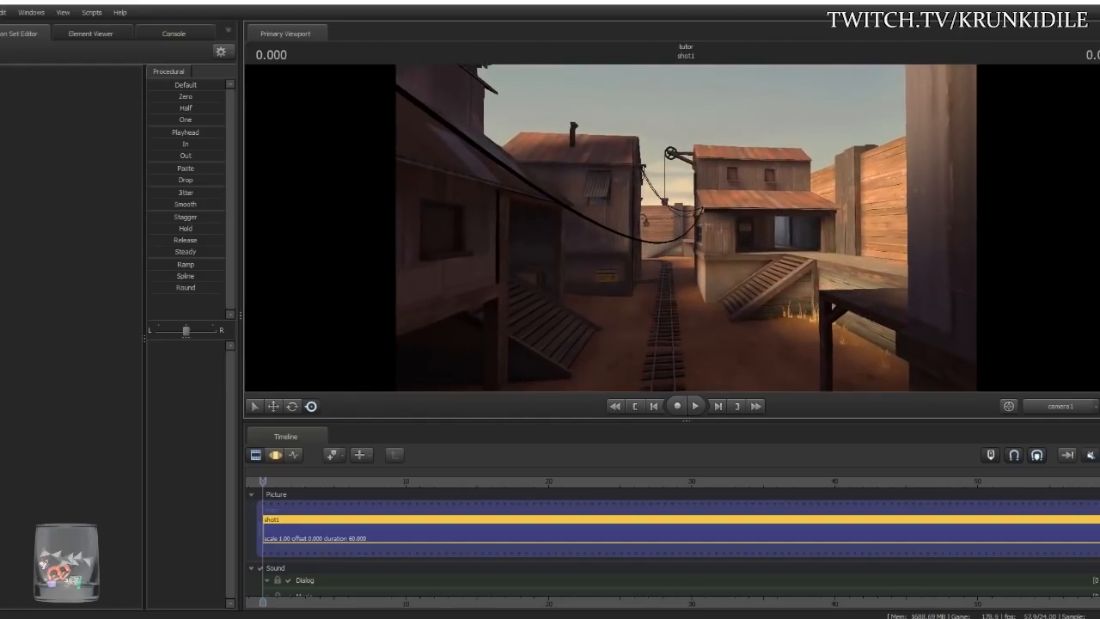
key(w)
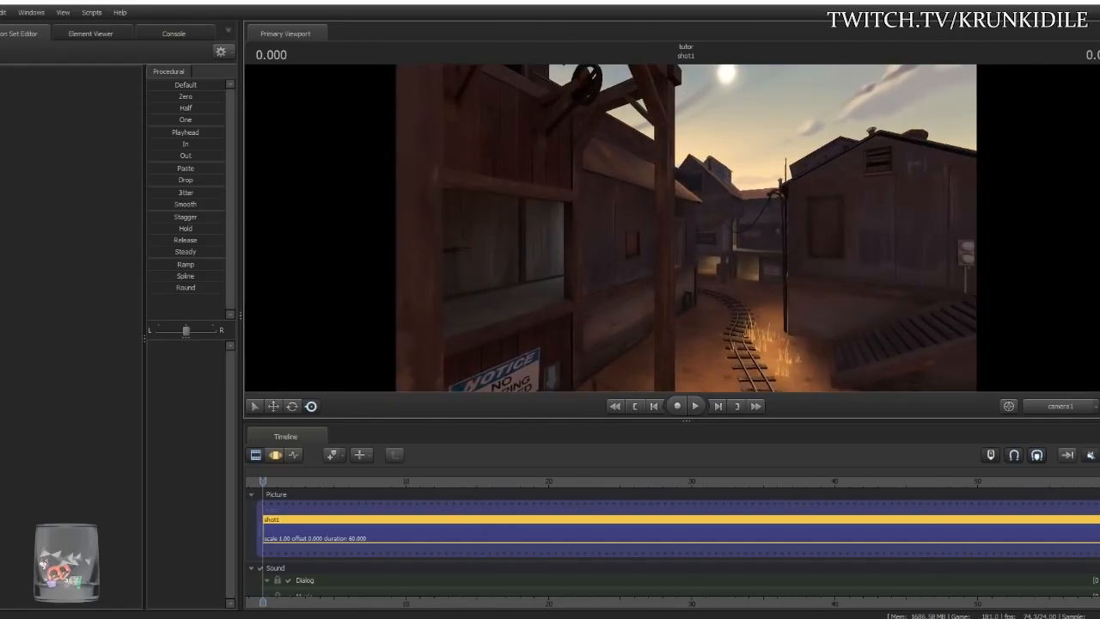
key(w)
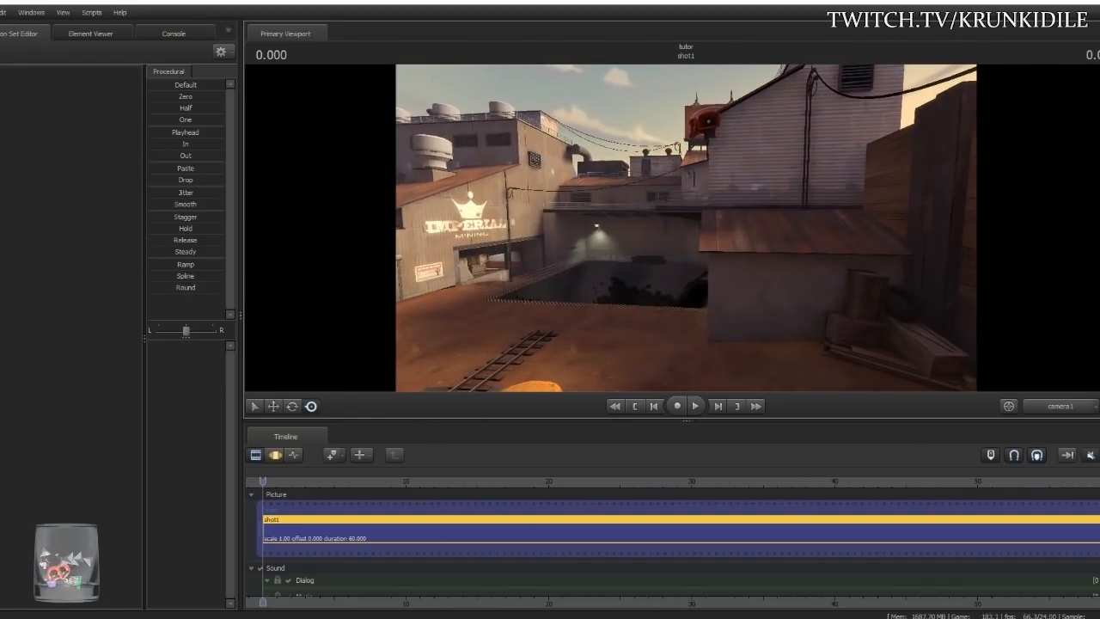
key(w)
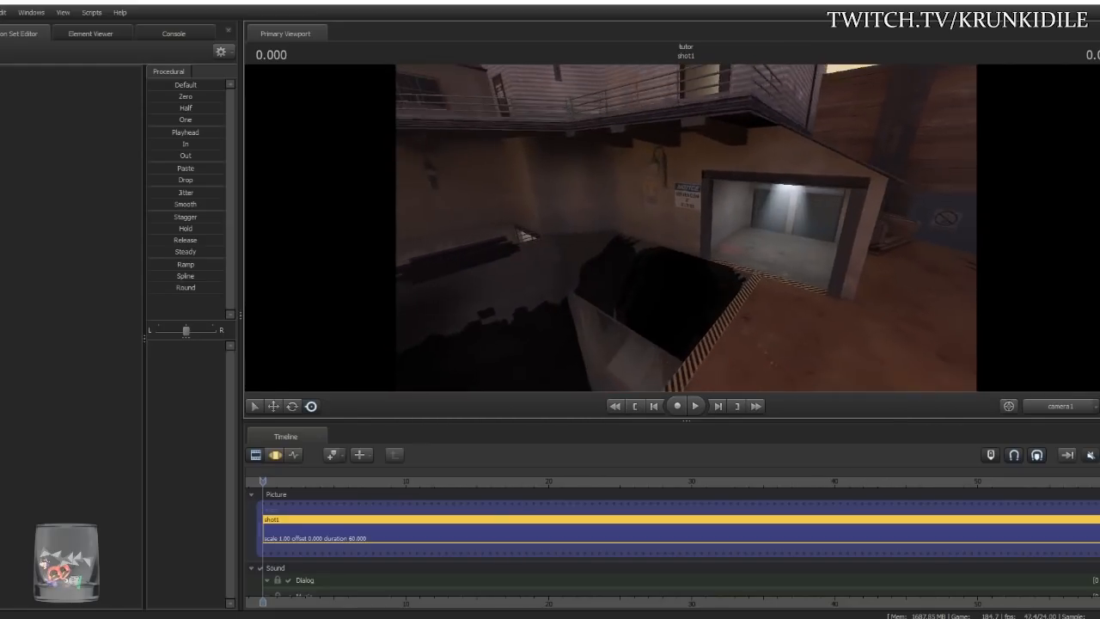
key(w)
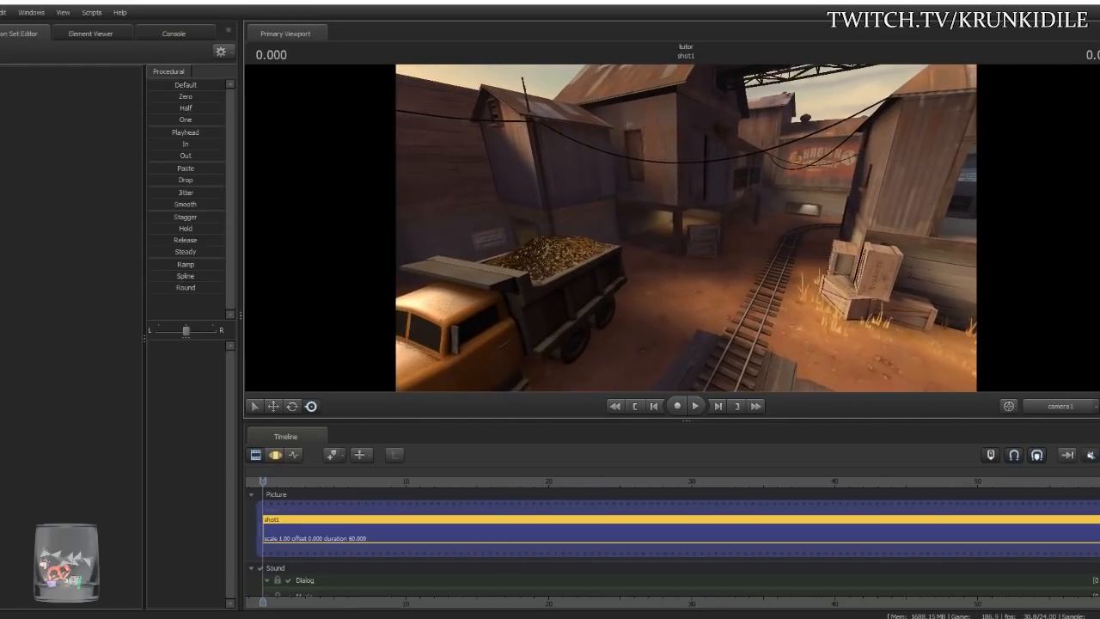
key(w)
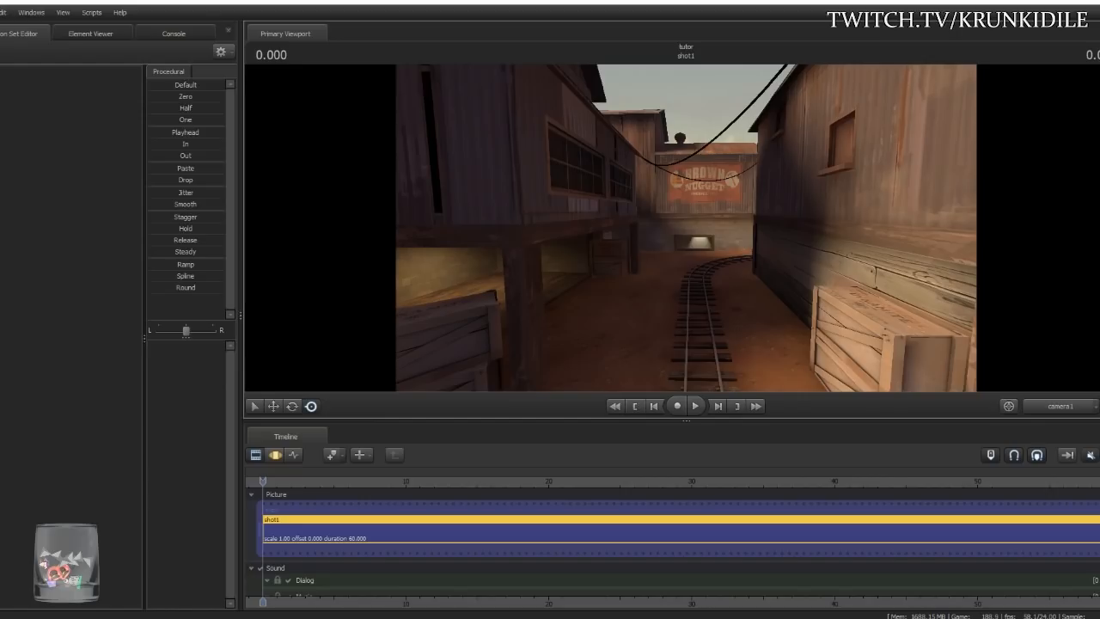
key(w)
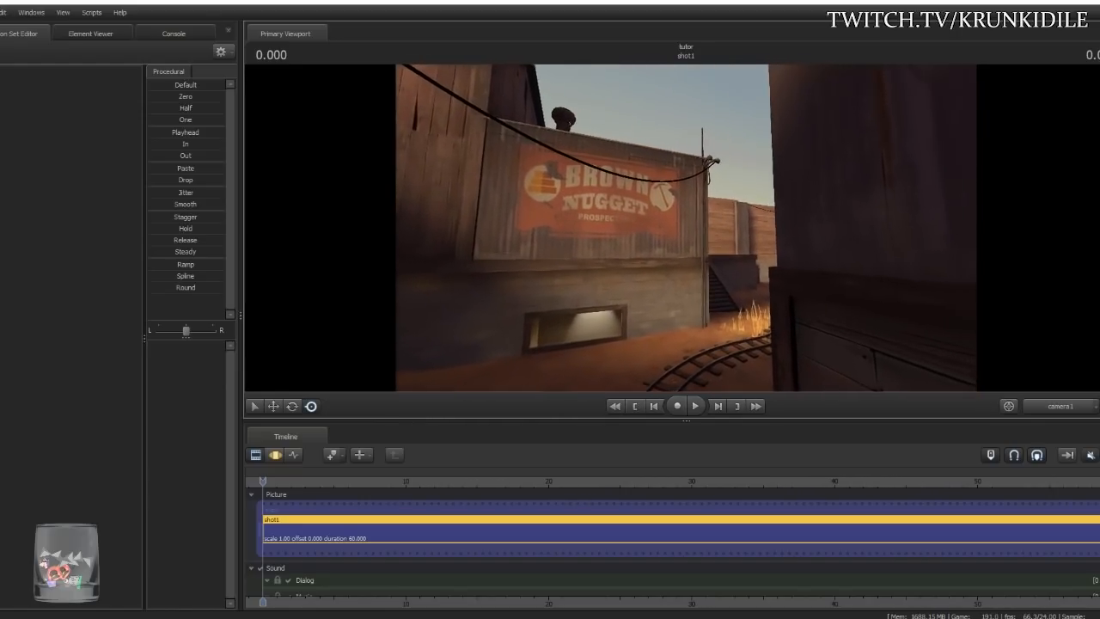
key(d)
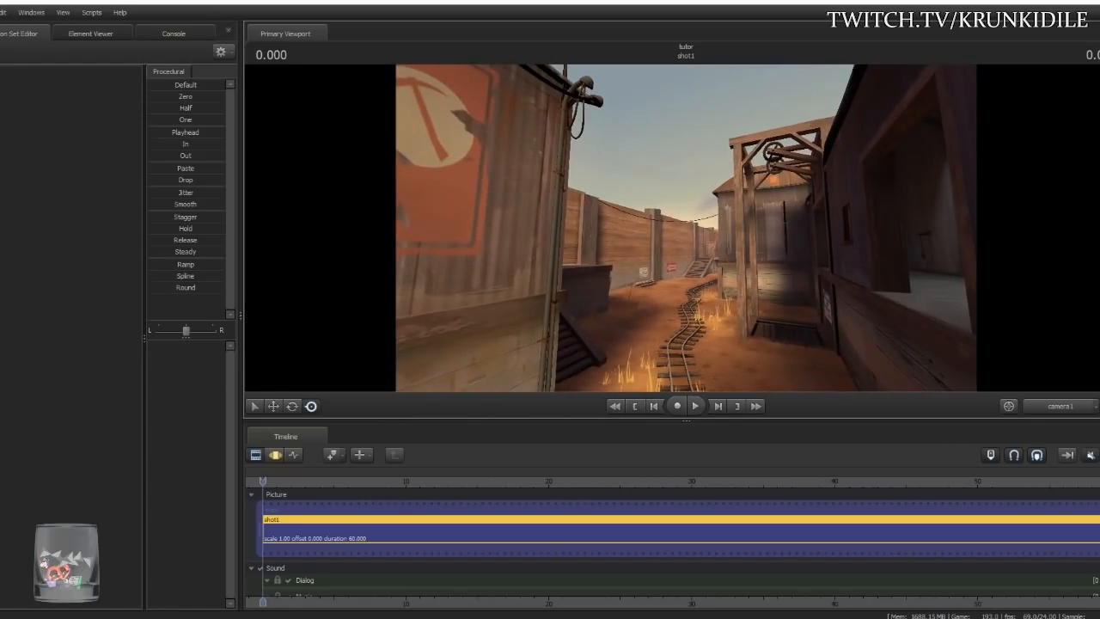
key(w)
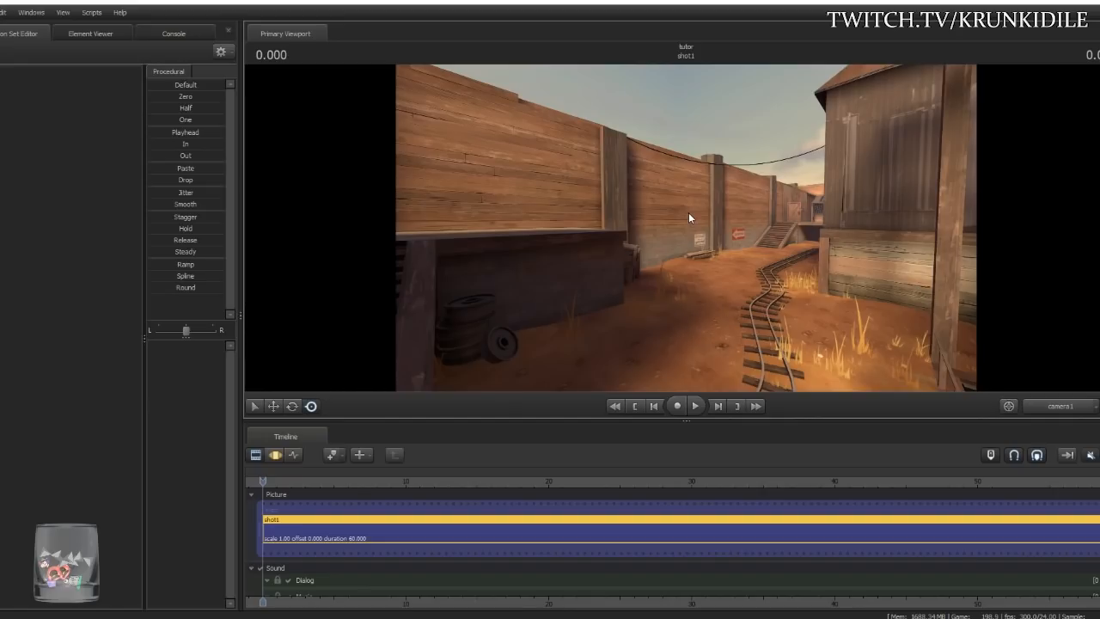
key(w)
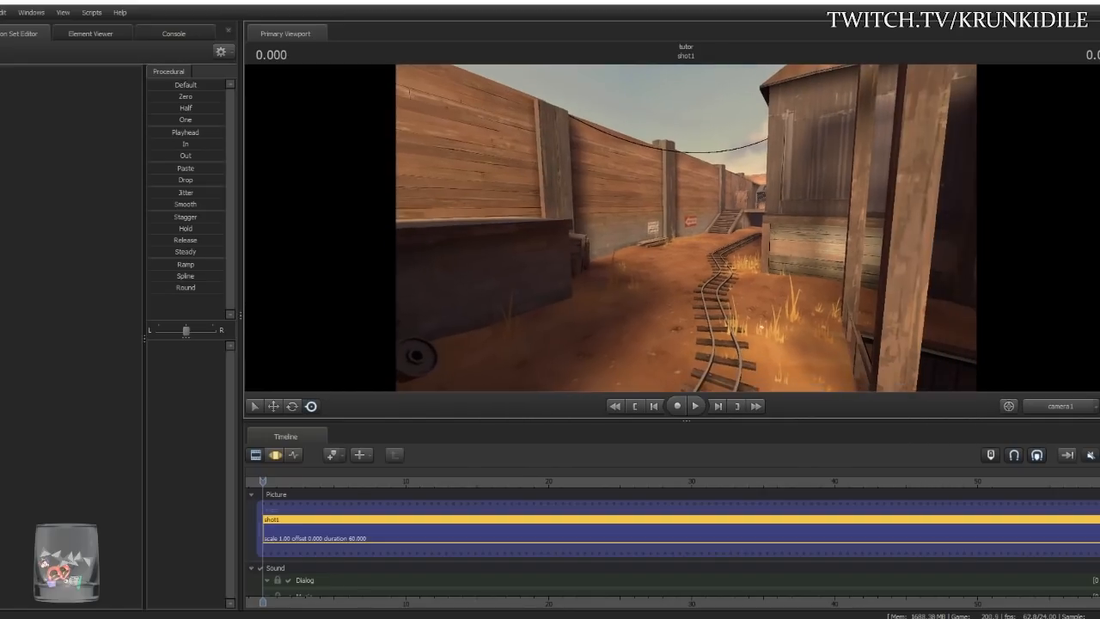
key(w)
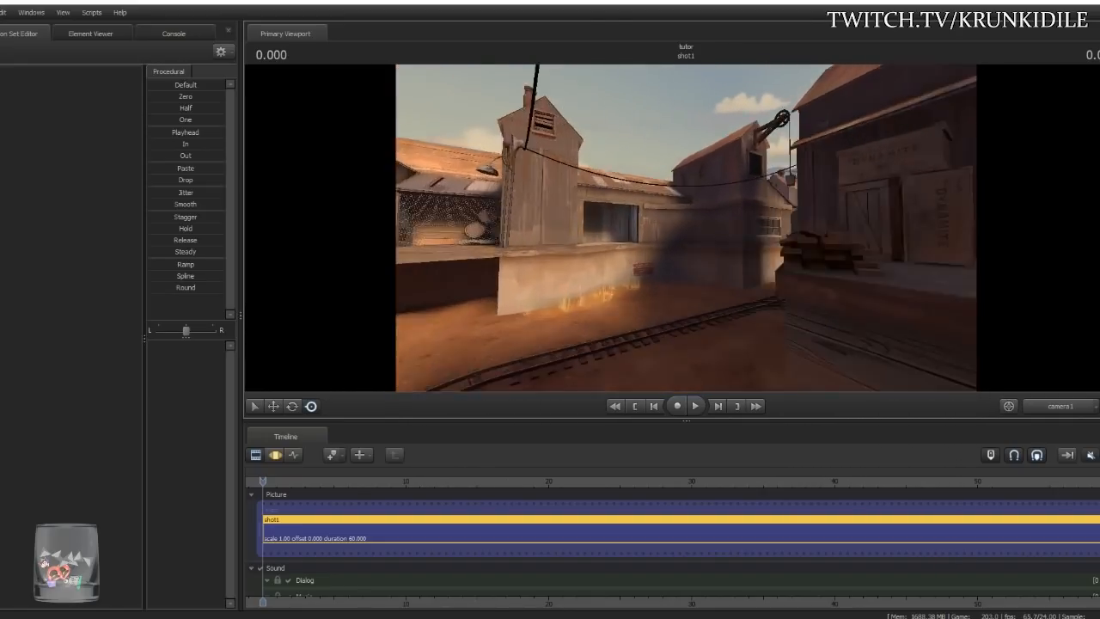
key(w)
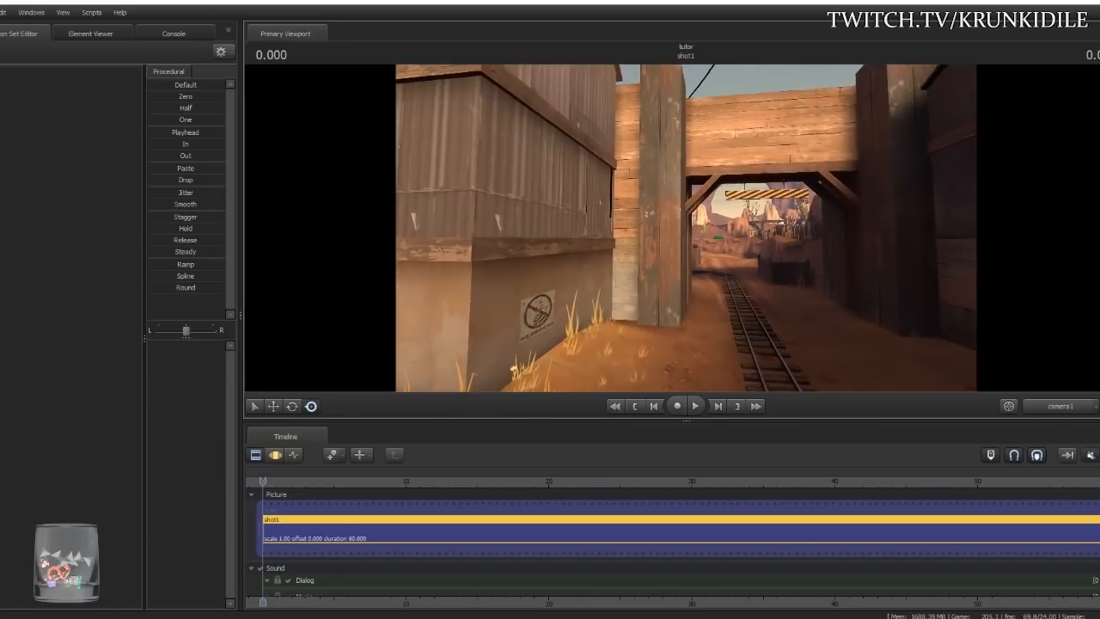
- Fly through the RED gateway and settle beside the tracks facing the orange wooden shed
key(w)
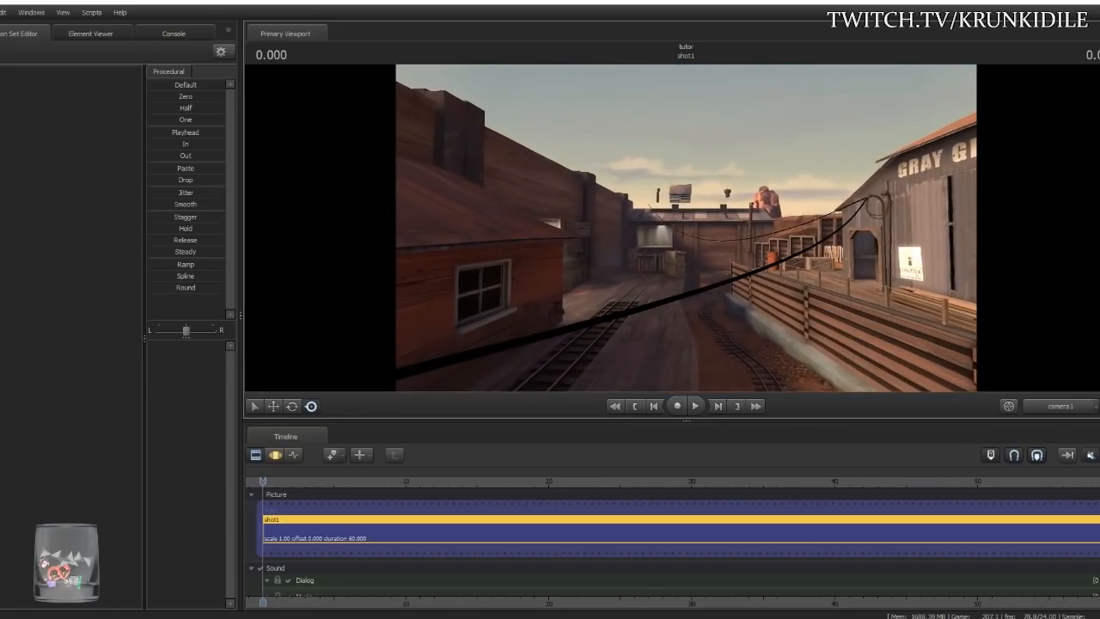
key(w)
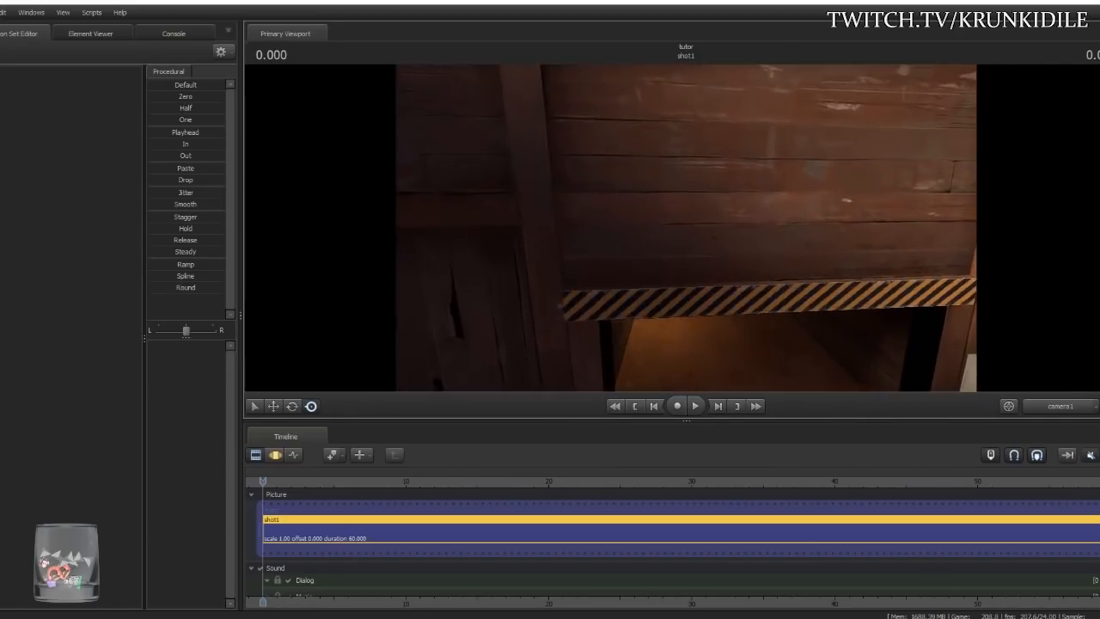
key(w)
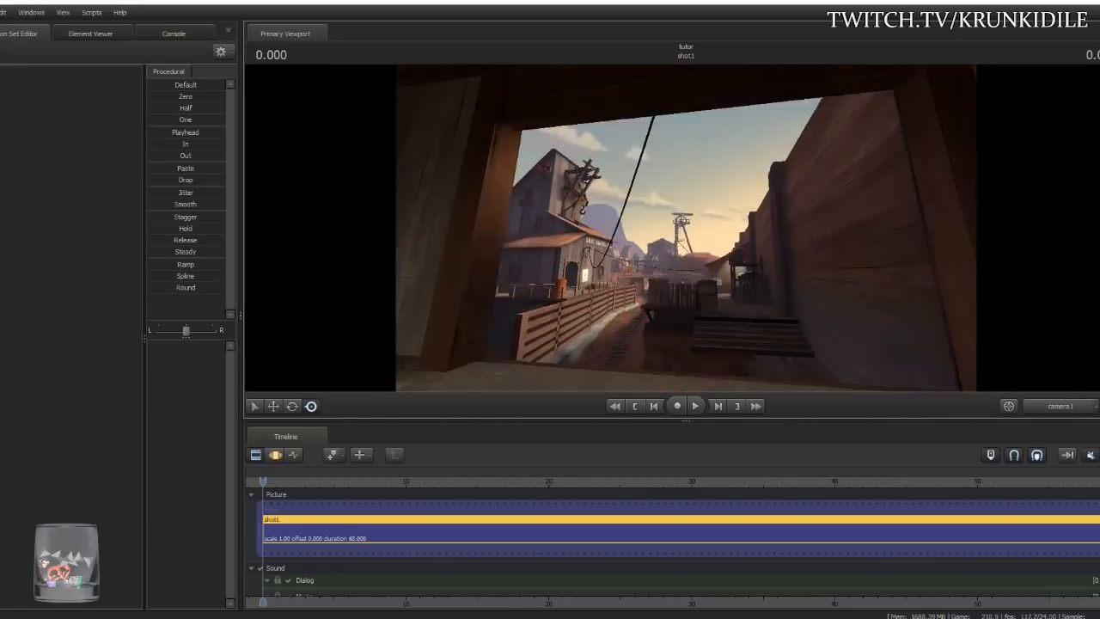
key(w)
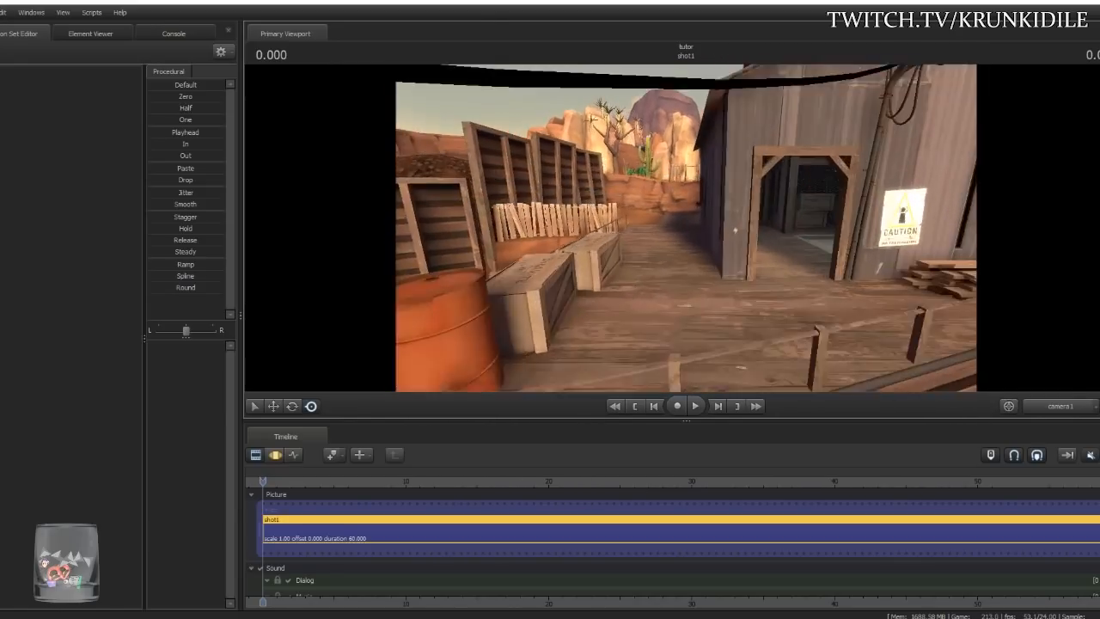
key(w)
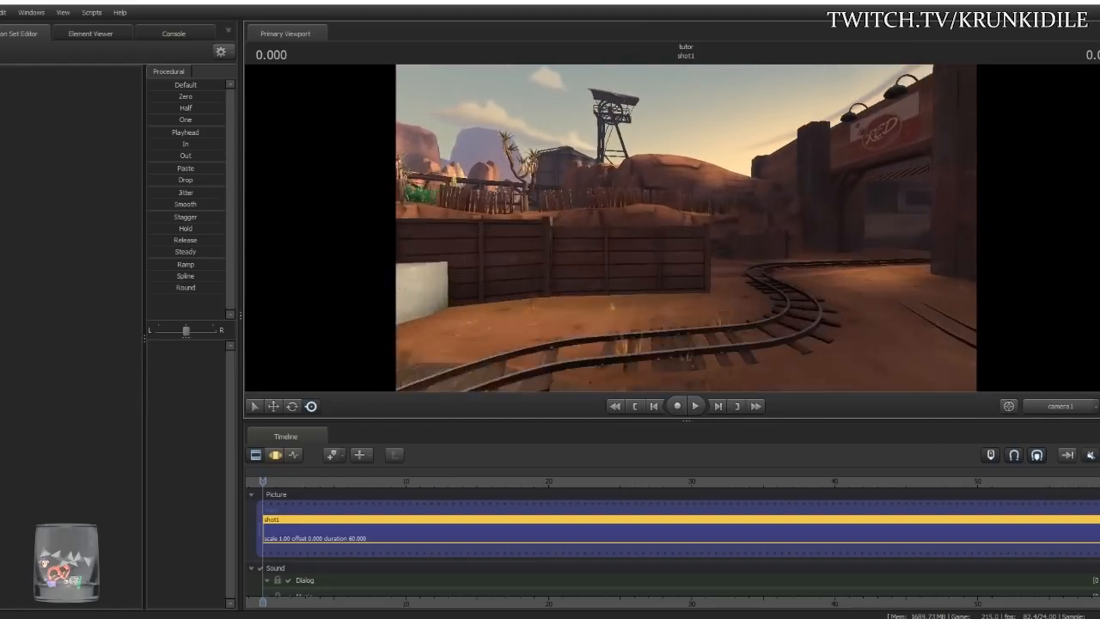
key(w)
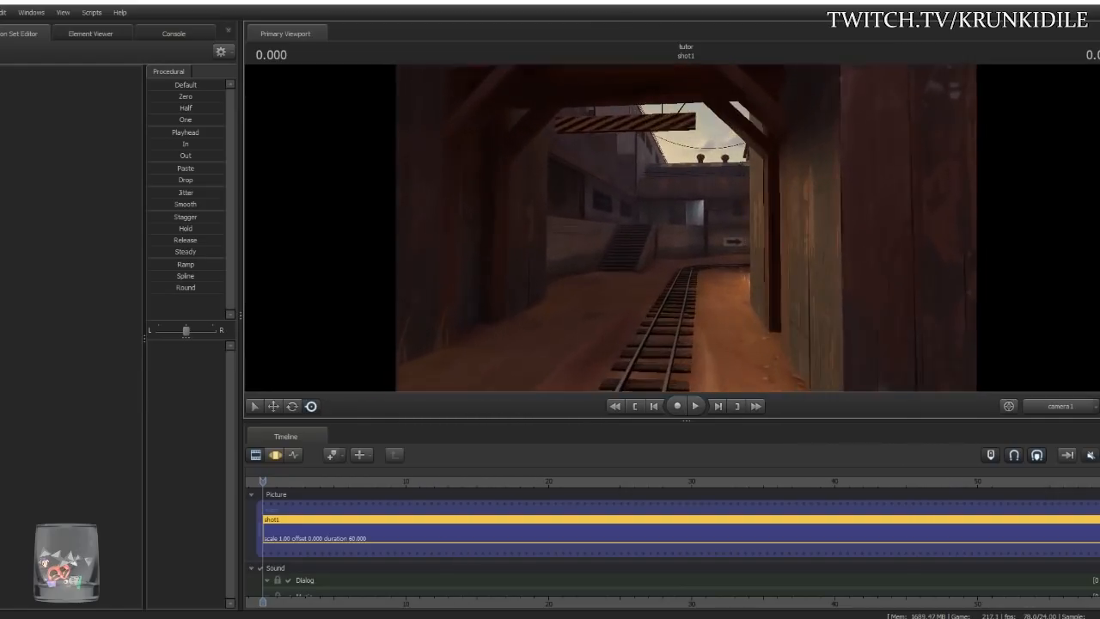
drag(686, 227, 686, 227)
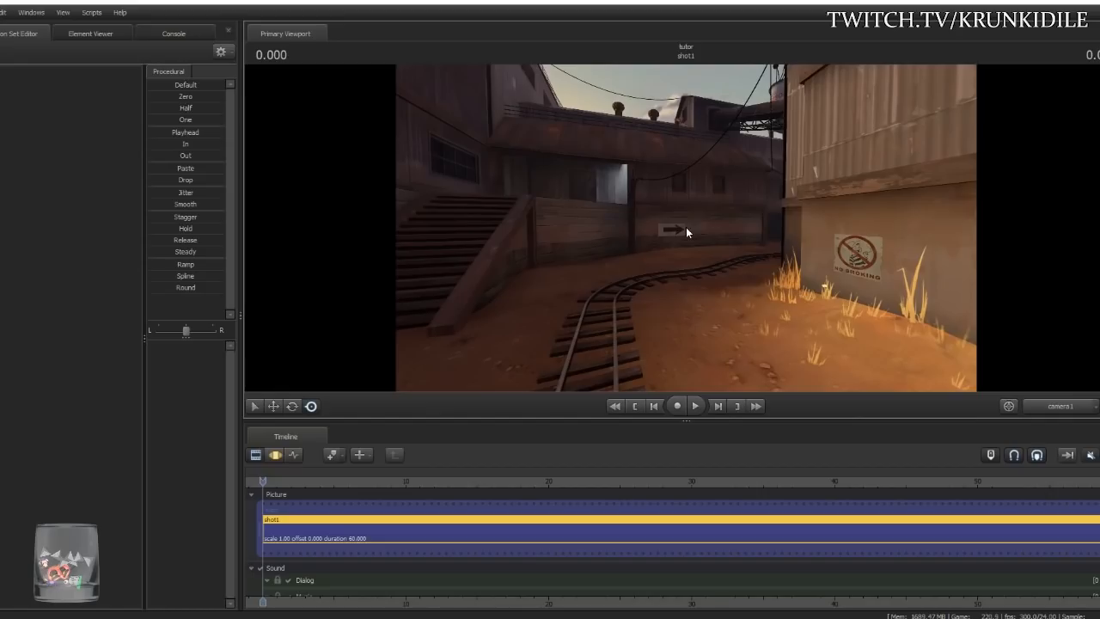
drag(672, 240, 636, 220)
key(w)
key(w)
key(w)
key(d)
key(w)
key(a)
key(x)
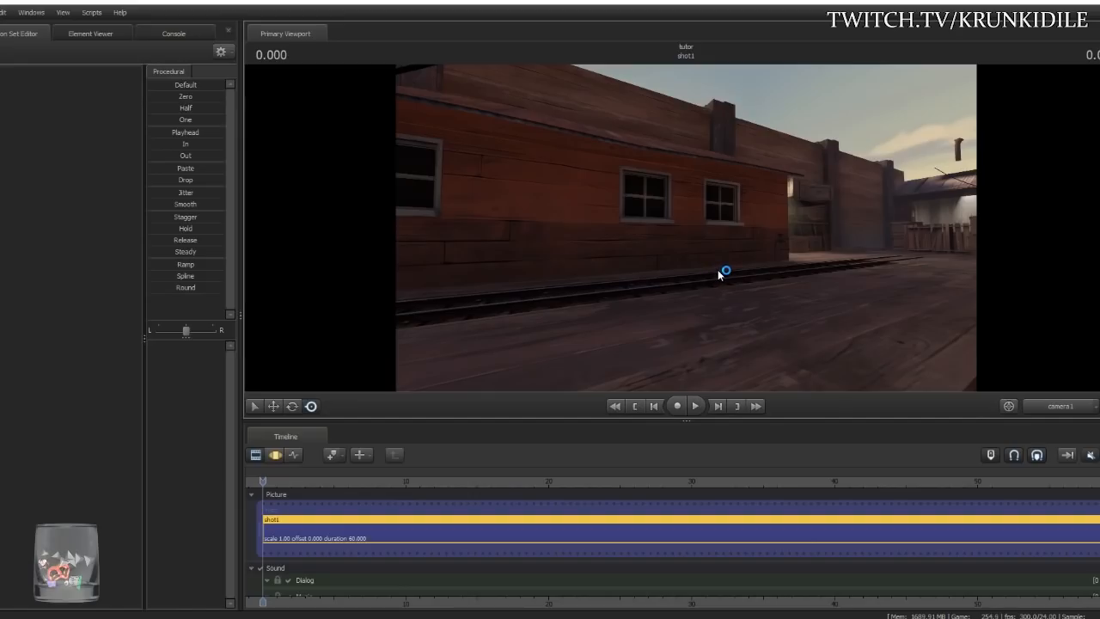
- Frame the railway, tall building and arrow sign with camera1, then bring up the Notepad outline
drag(721, 274, 164, 274)
key(w)
key(w)
key(w)
key(w)
key(w)
key(w)
key(w)
key(w)
mouse_move(686, 228)
mouse_down()
mouse_move(739, 245)
mouse_move(782, 230)
mouse_move(730, 227)
mouse_move(809, 250)
mouse_move(911, 226)
mouse_move(686, 227)
mouse_up()
key(w)
key(s)
key(z)
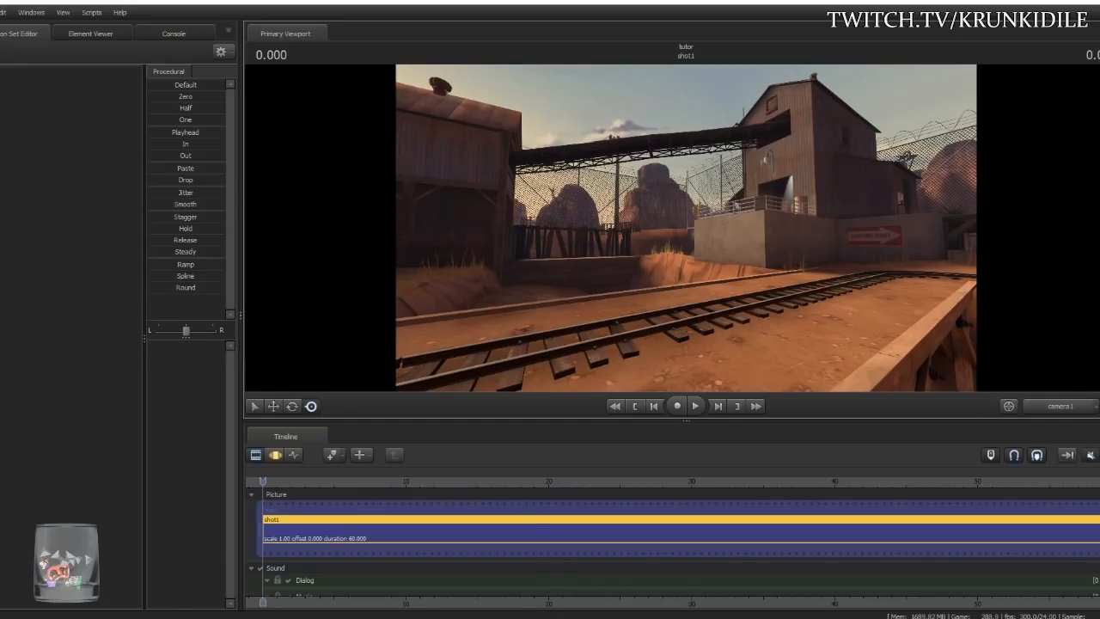
key(alt+Tab)
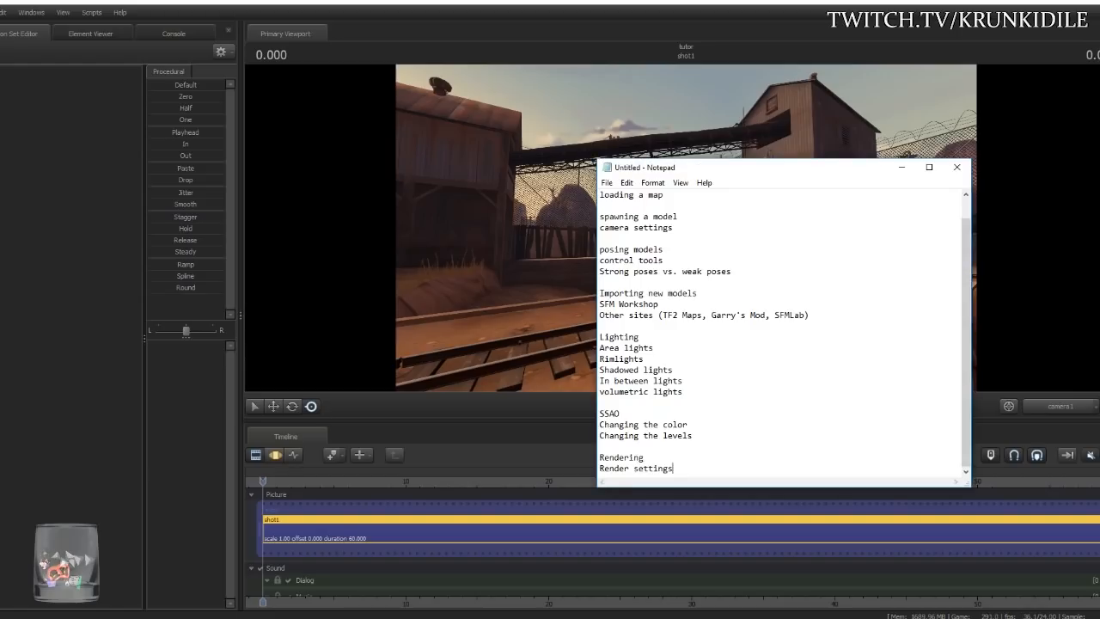
- Drag the Notepad outline off the right edge of the screen
drag(654, 160, 1099, 275)
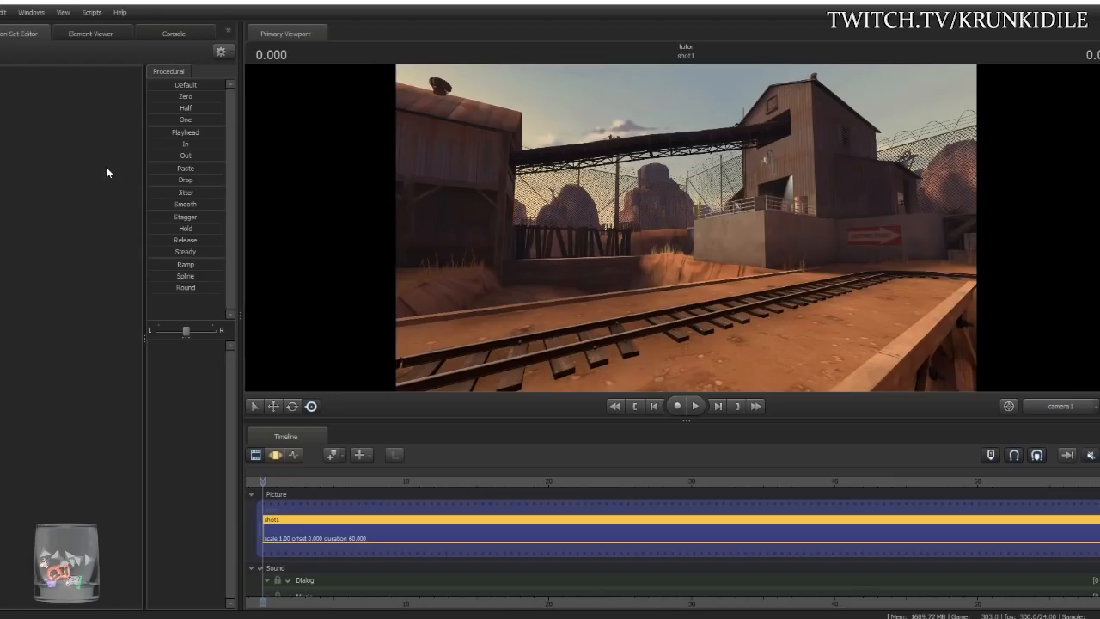
- Start Create Animation Set for New Model and filter the model list by 'hwm'
right_click(41, 131)
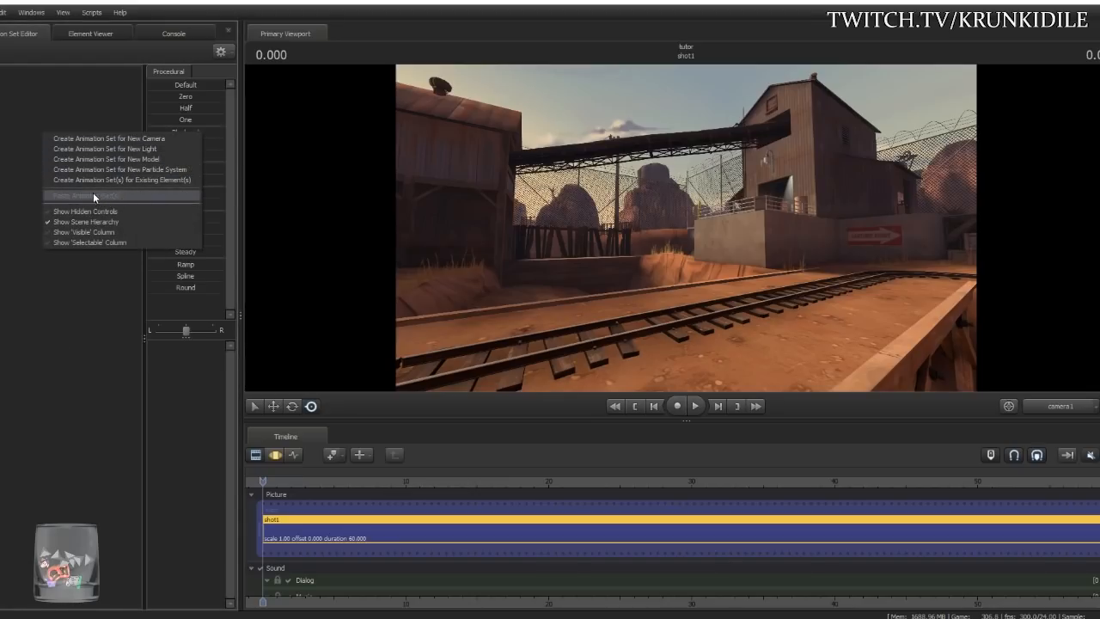
click(164, 159)
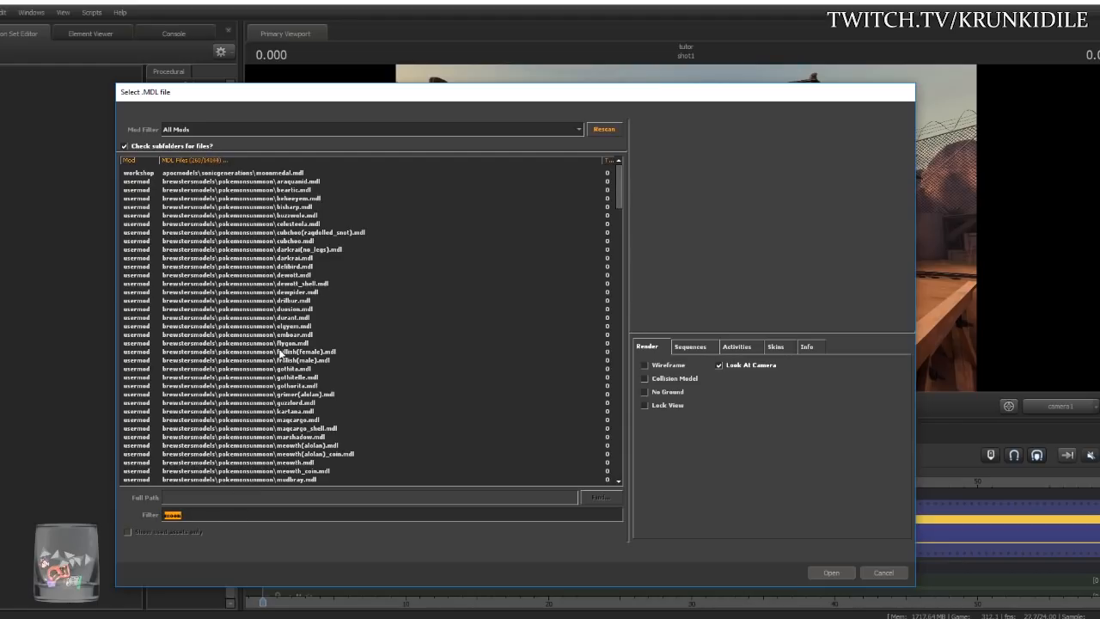
scroll(280, 352, down, 15)
scroll(280, 352, down, 10)
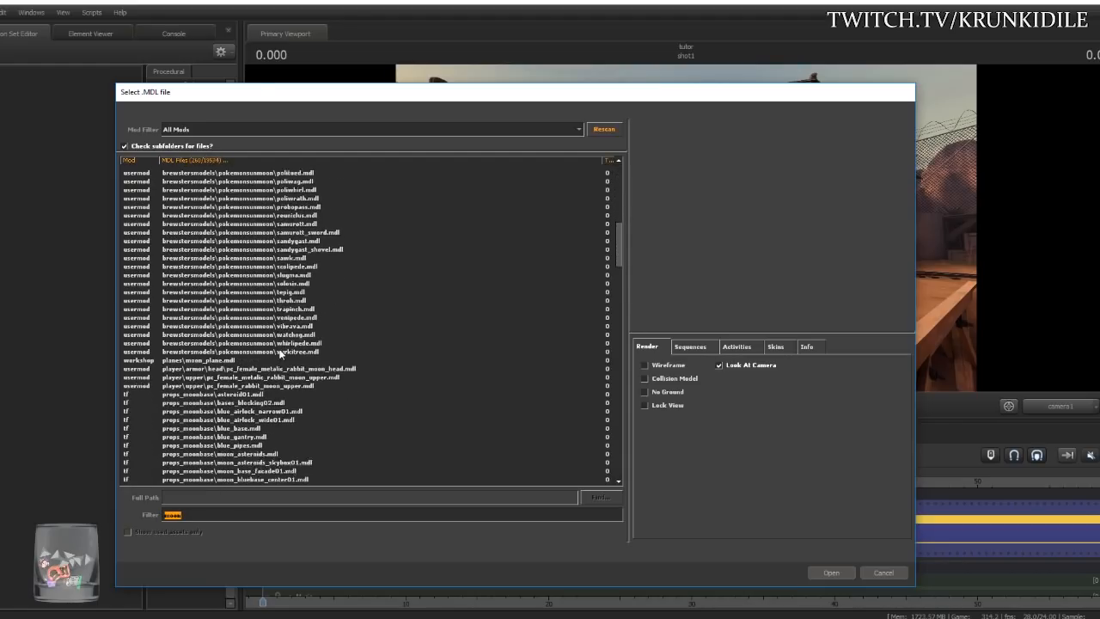
scroll(354, 362, up, 7)
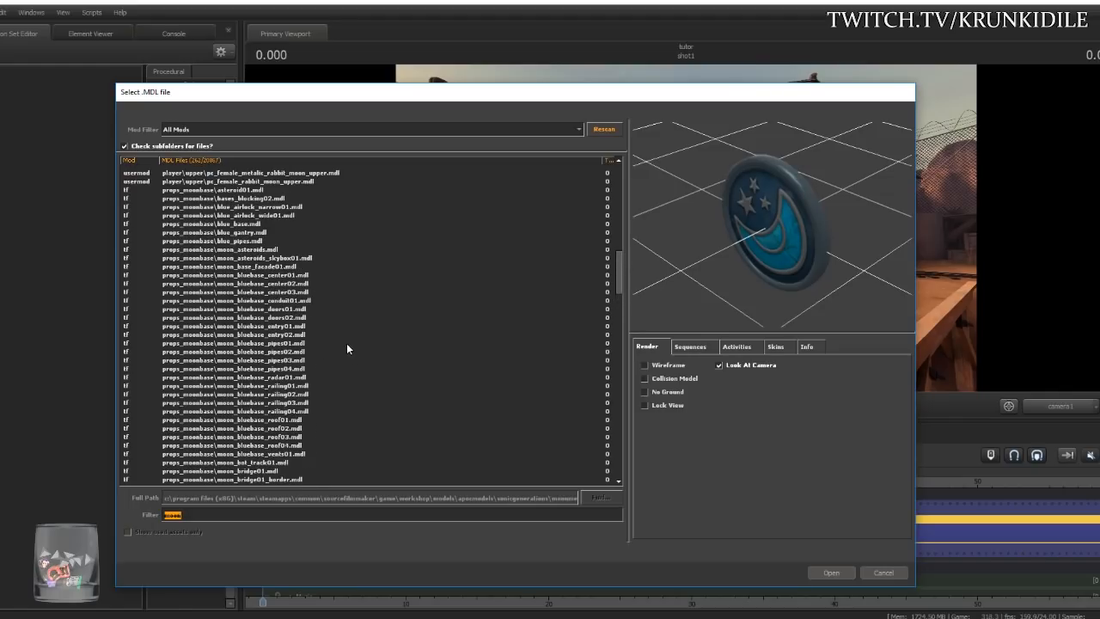
scroll(347, 344, up, 3)
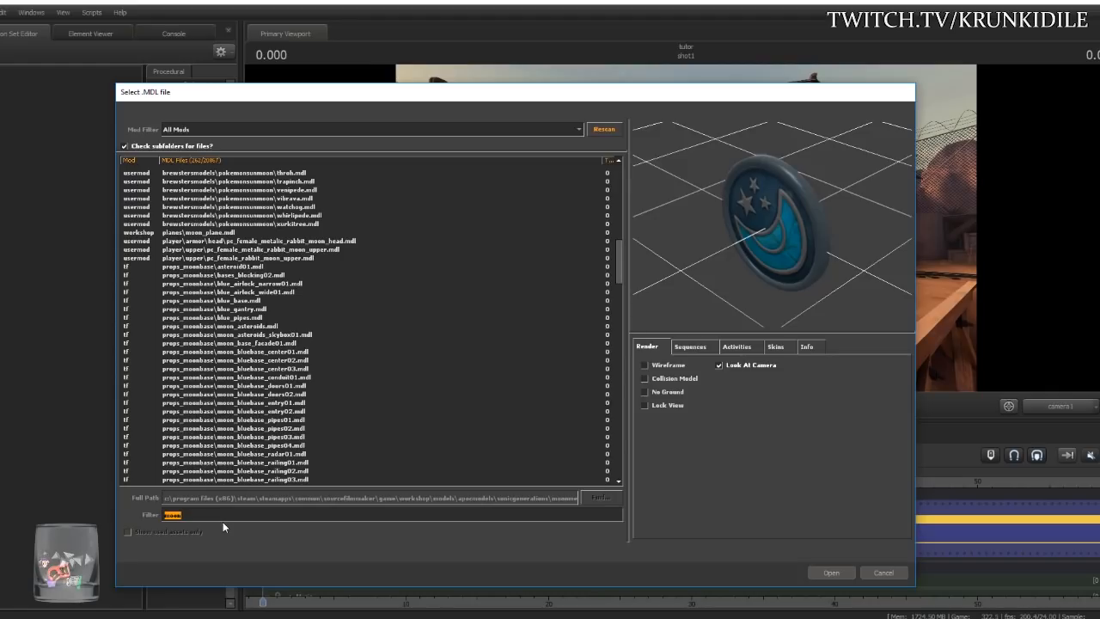
click(197, 516)
double_click(177, 515)
text(h)
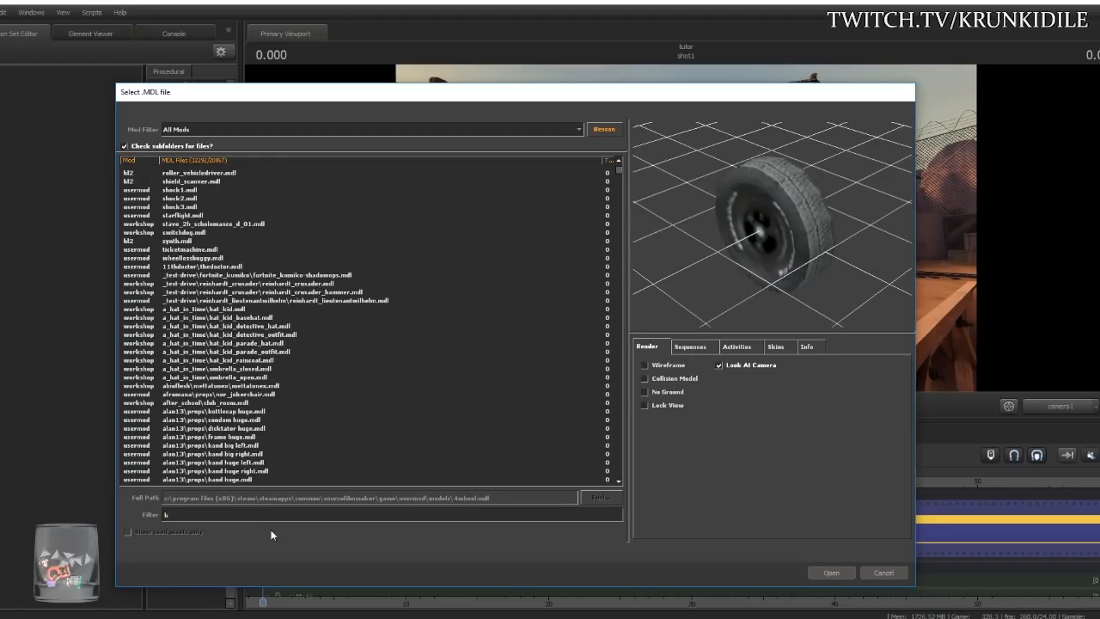
text(wm)
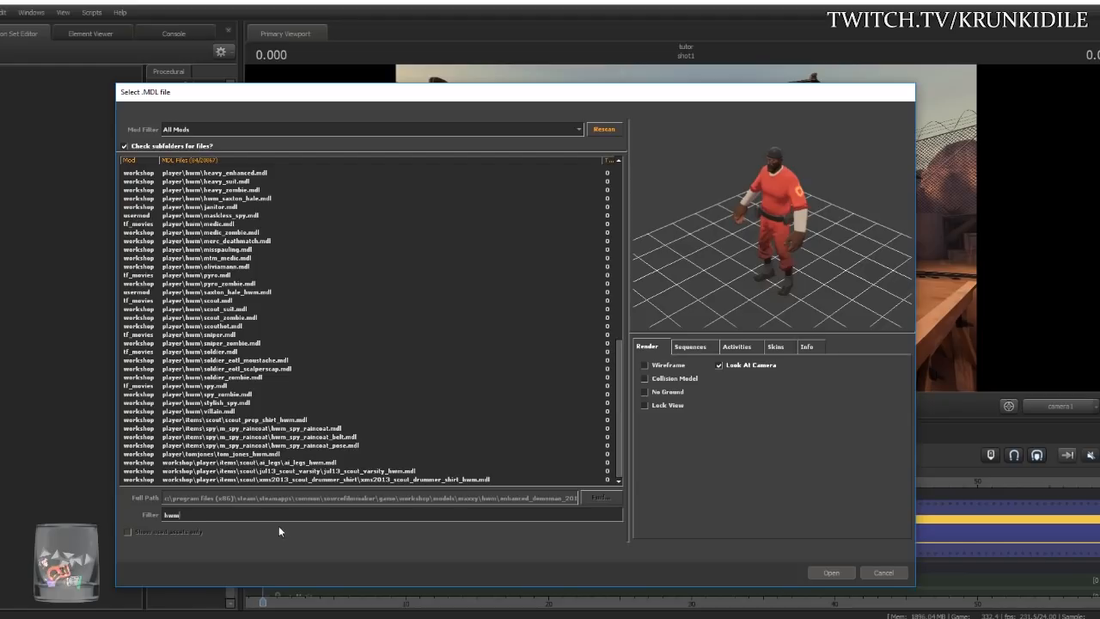
- Sort by mod, preview the class models, and load player\hwm\heavy.mdl
click(142, 161)
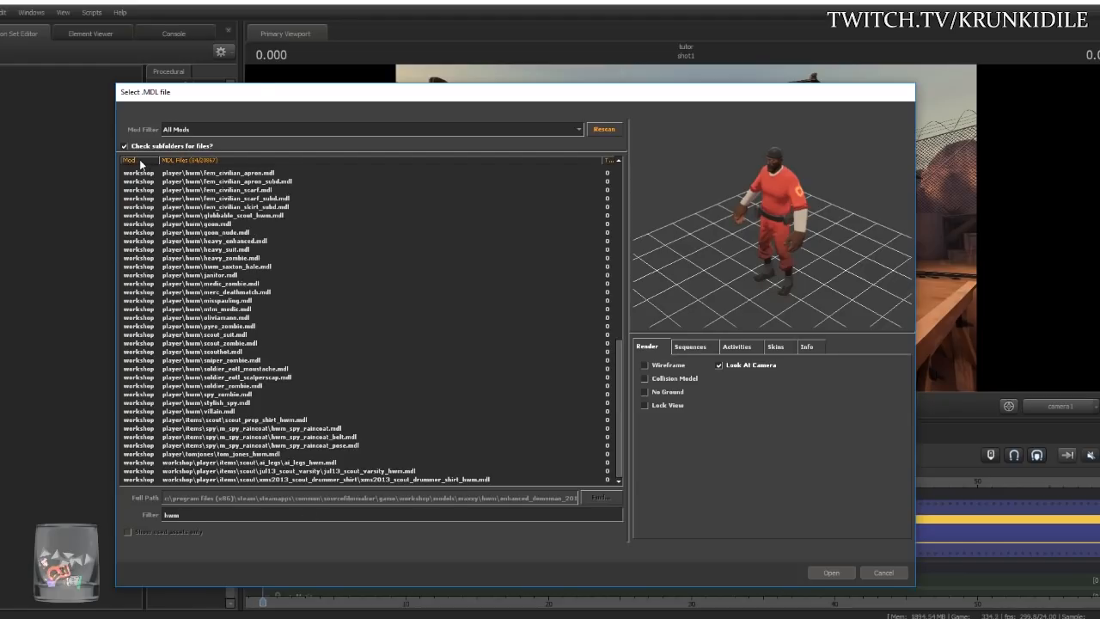
scroll(221, 324, up, 10)
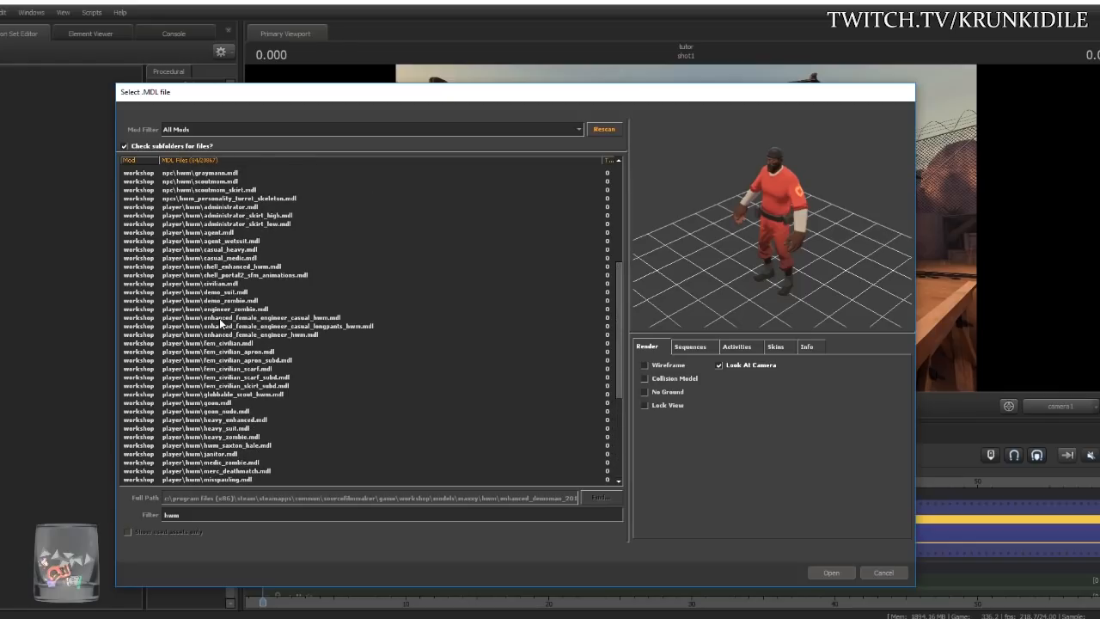
scroll(254, 361, up, 1)
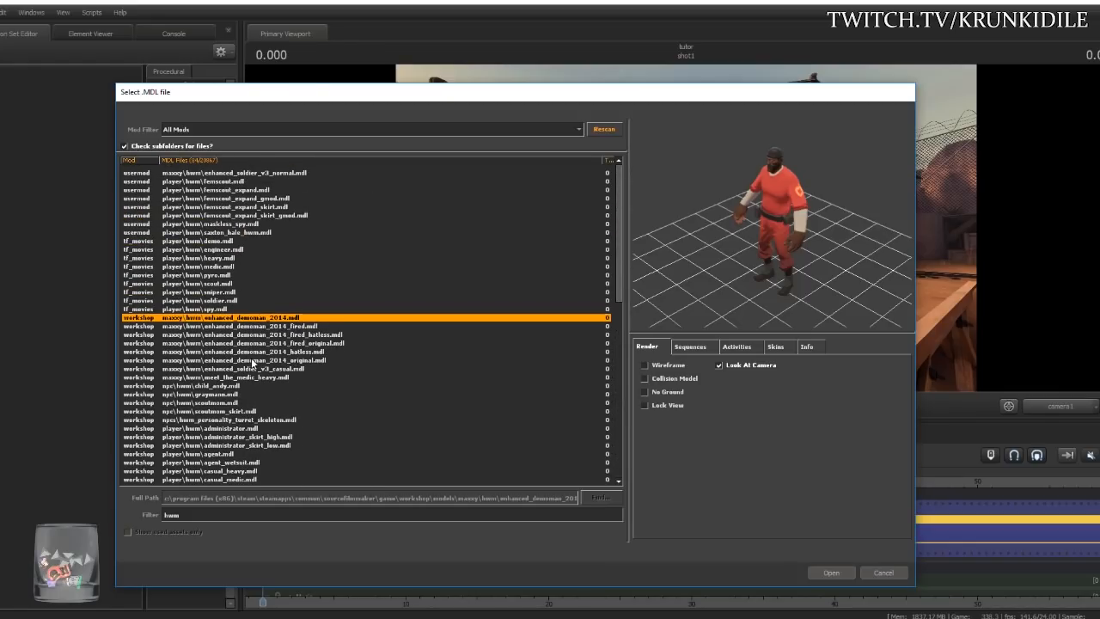
click(203, 242)
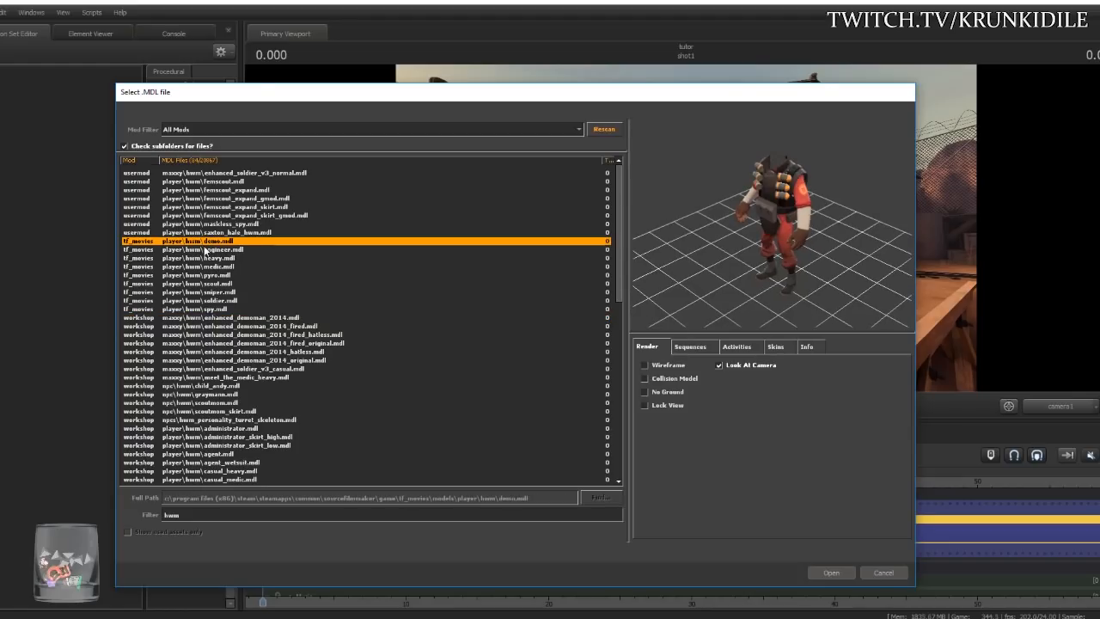
click(209, 250)
click(207, 258)
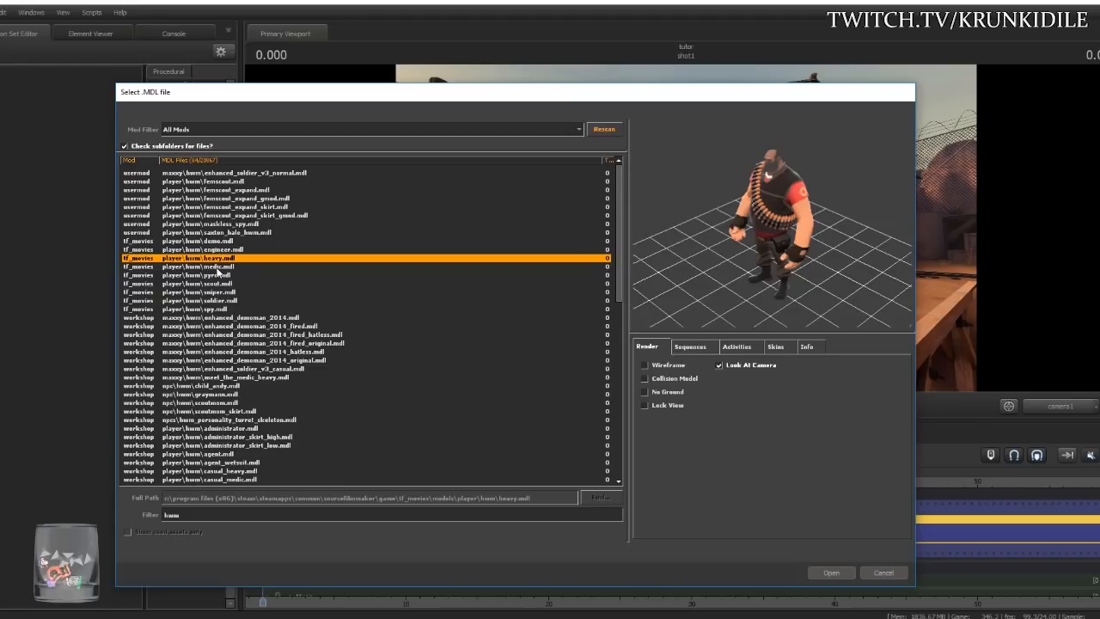
click(219, 267)
click(221, 276)
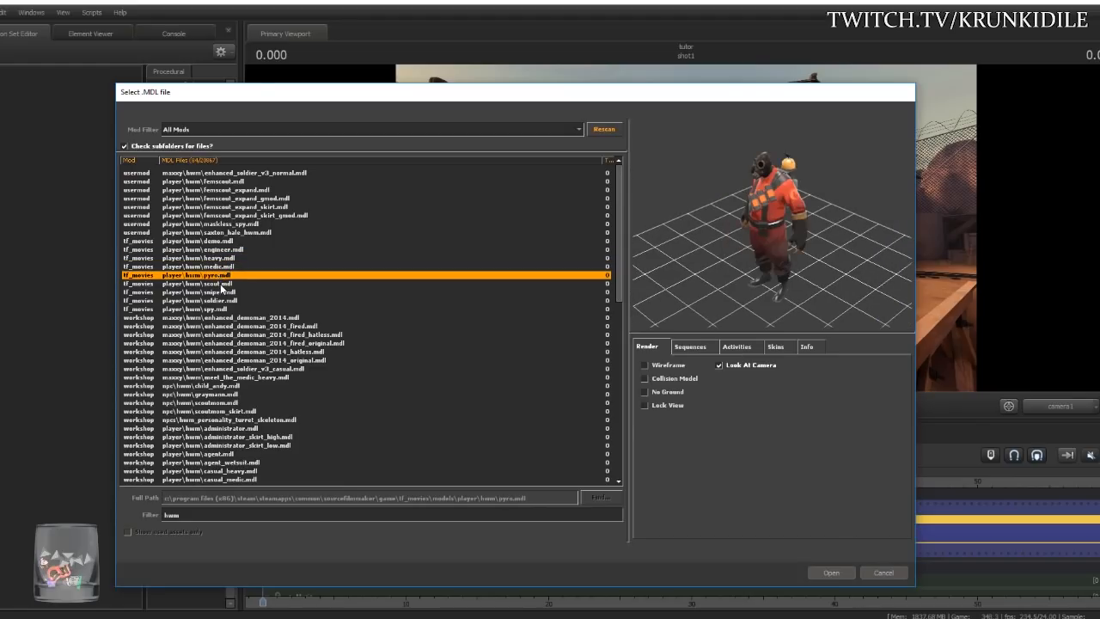
click(223, 284)
click(224, 293)
click(226, 301)
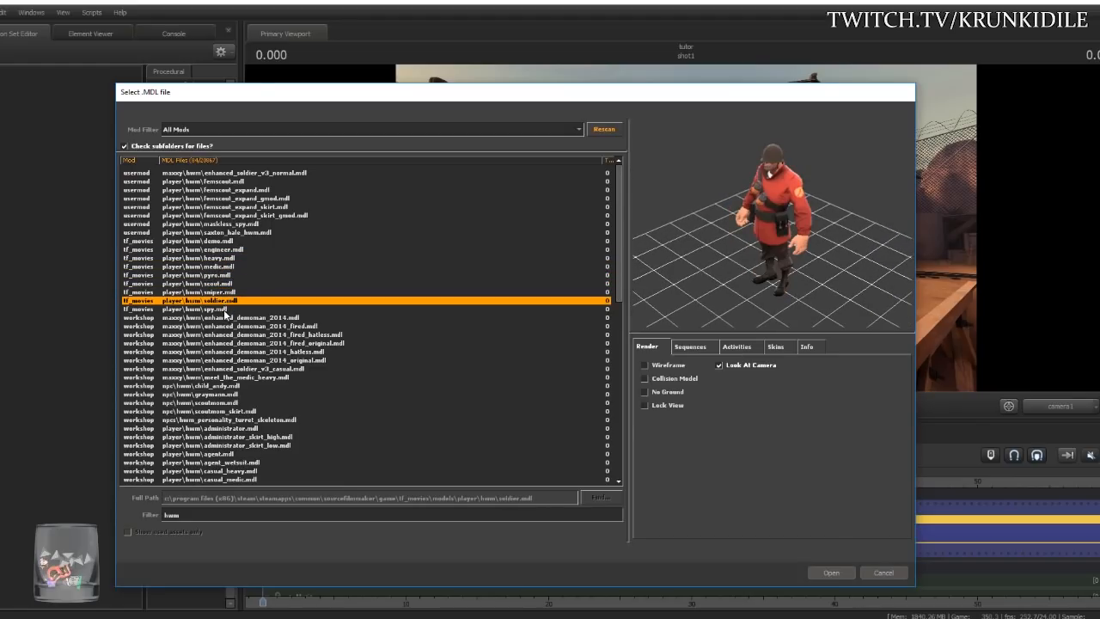
click(227, 310)
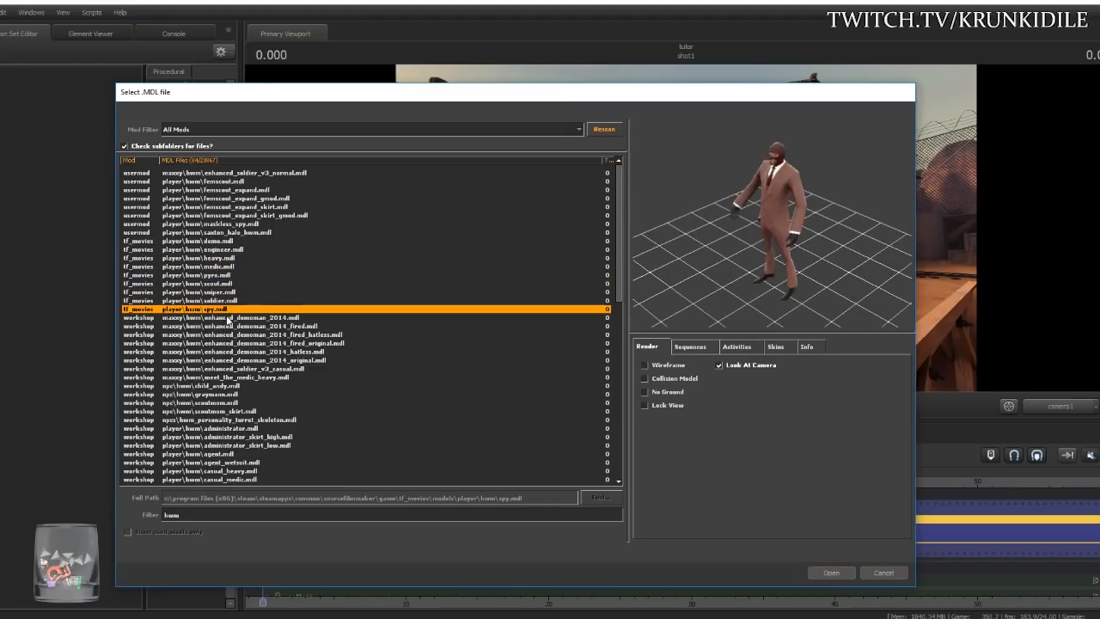
click(232, 258)
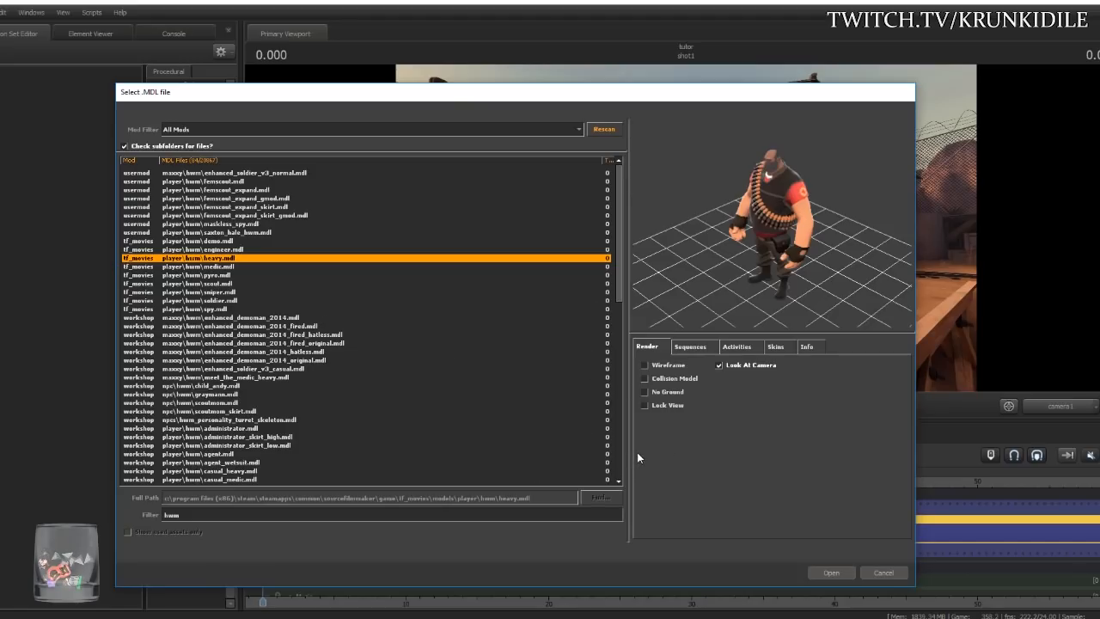
click(829, 573)
- Orbit and fly the camera around the Heavy, circling behind him and closing in on his front
drag(765, 332, 301, 299)
key(s)
key(w)
key(a)
key(d)
key(w)
key(d)
key(s)
key(d)
key(w)
key(w)
key(w)
key(a)
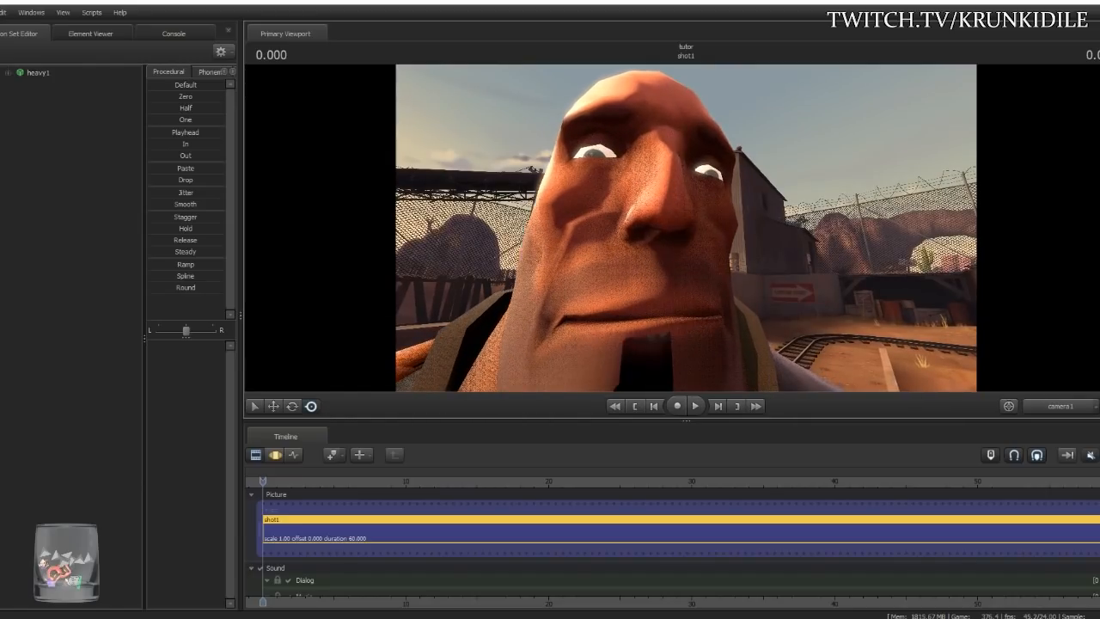
key(s)
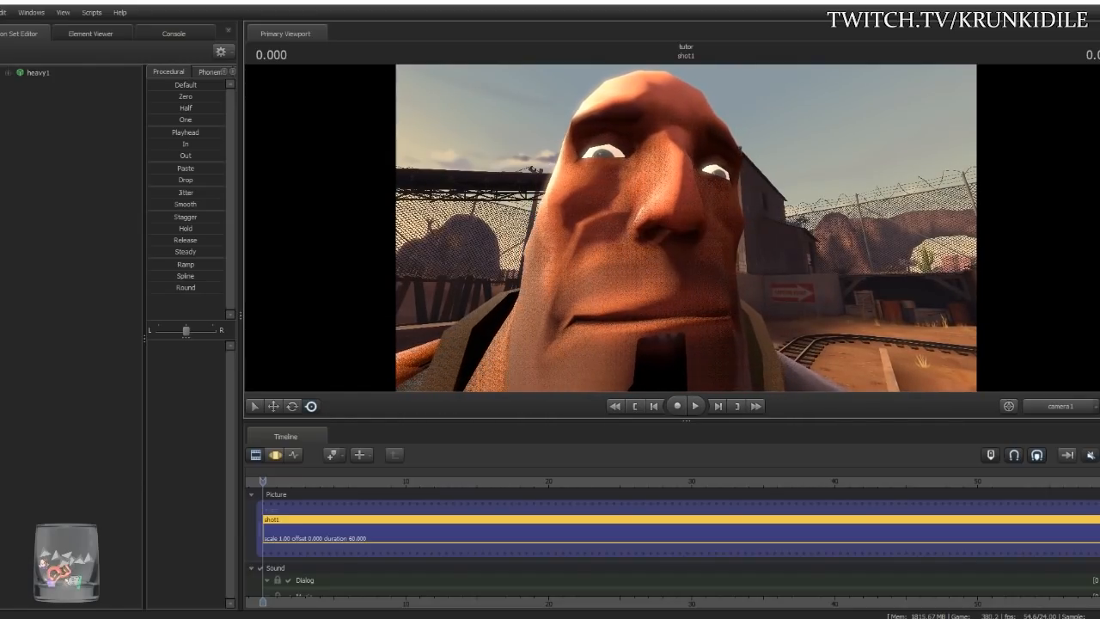
- Push the view into the Heavy's face, then back out and tilt down to frame his whole body
drag(300, 299, 295, 322)
key(w)
key(s)
key(w)
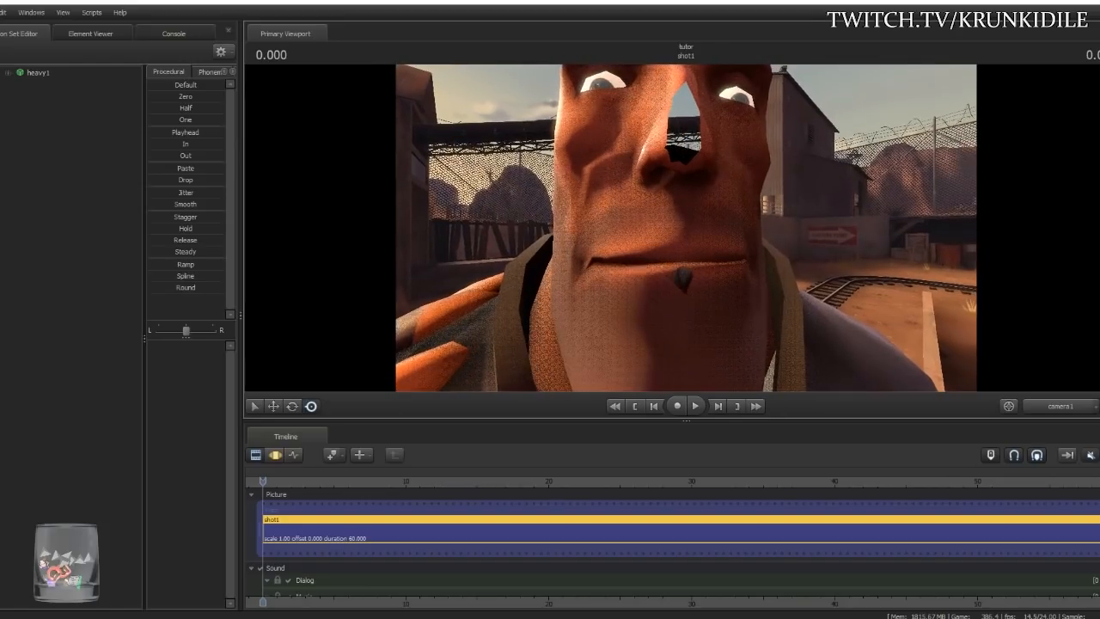
key(w)
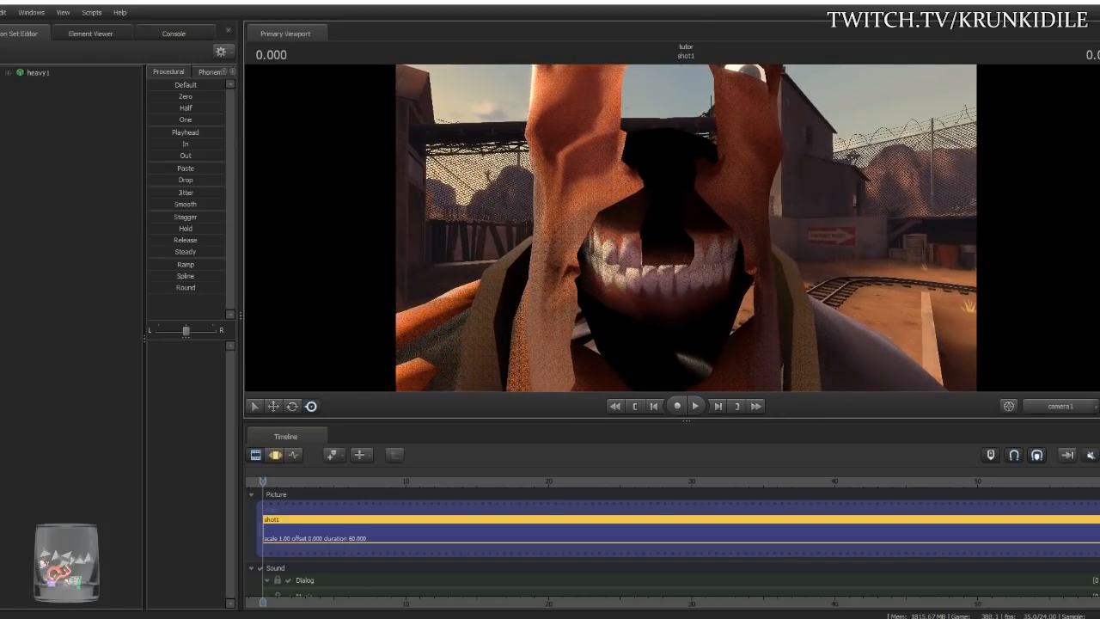
key(s)
key(w)
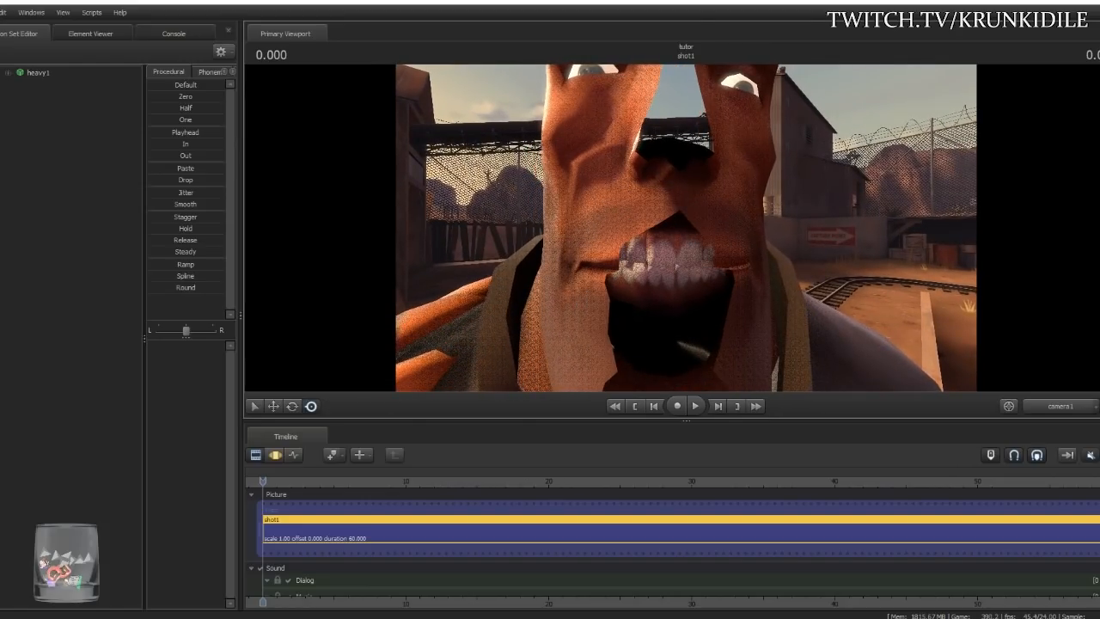
key(w)
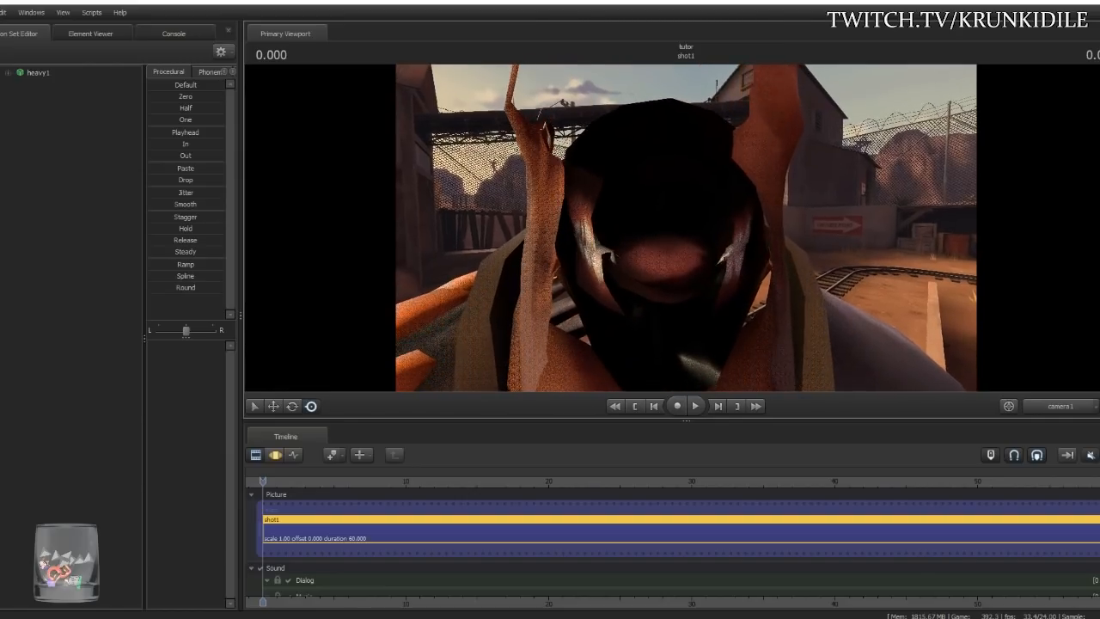
key(s)
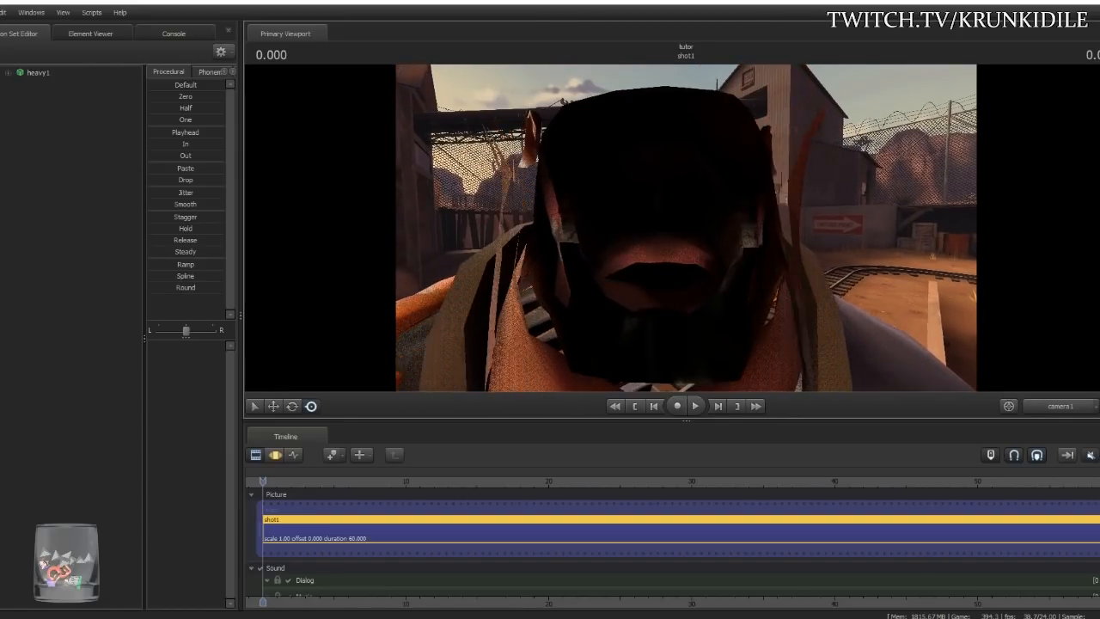
key(s)
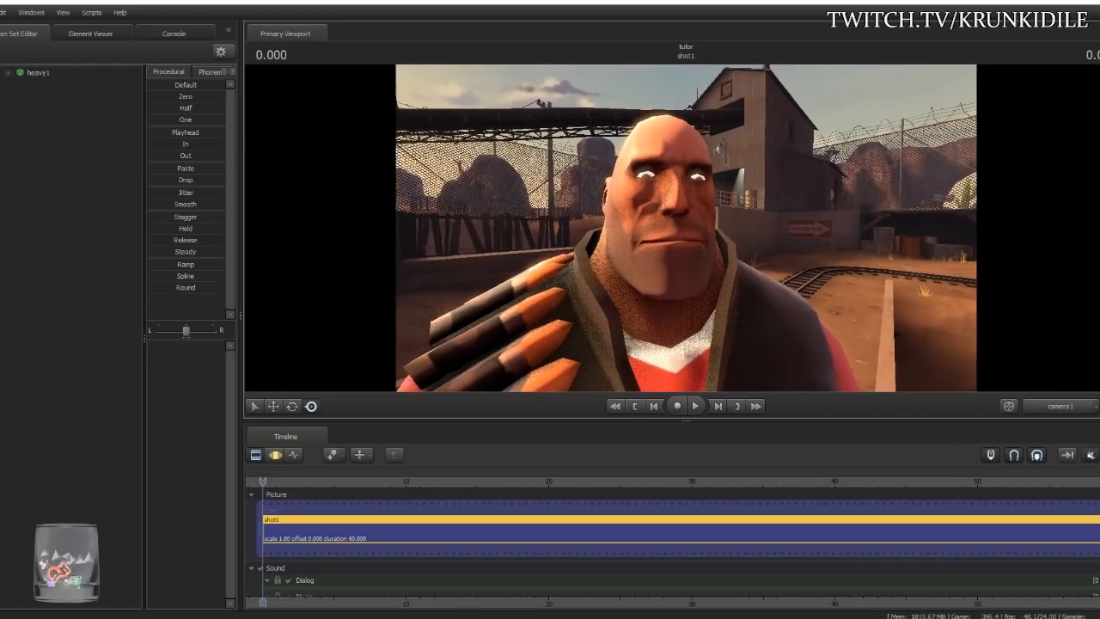
drag(612, 242, 619, 268)
key(w)
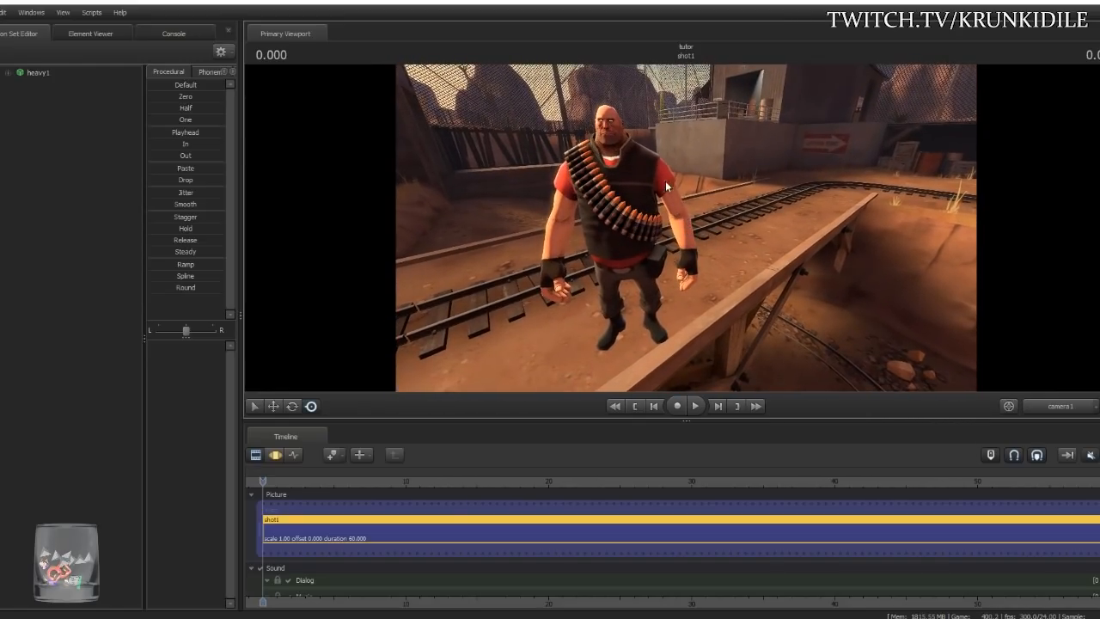
drag(745, 213, 692, 234)
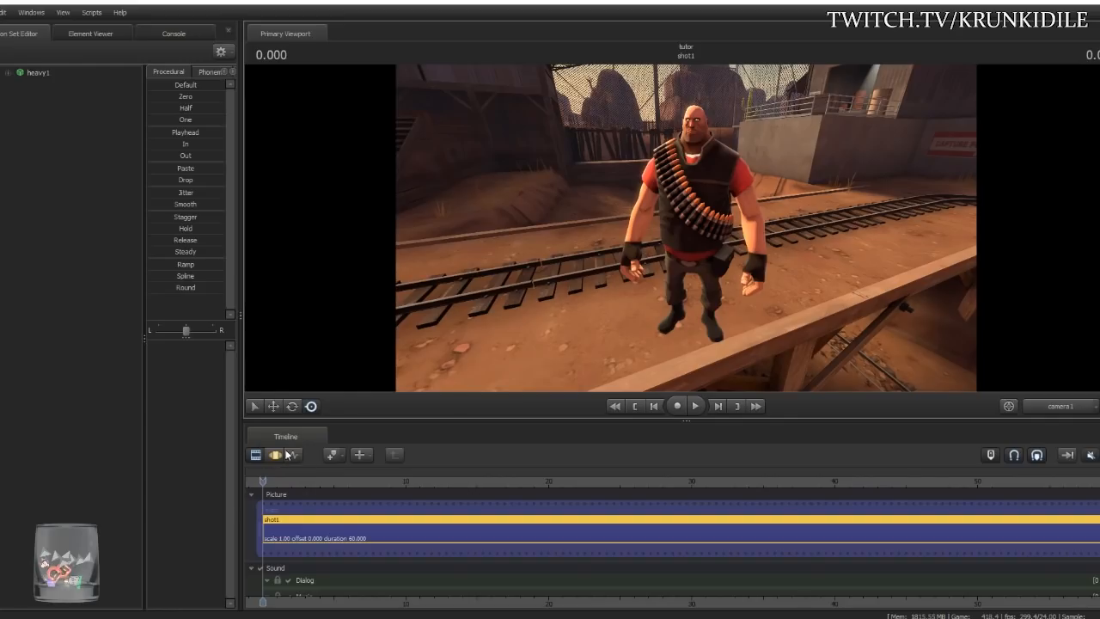
- Show the Motion Editor, expand heavy1's Body group and select only the bip_pelvis bone
click(276, 456)
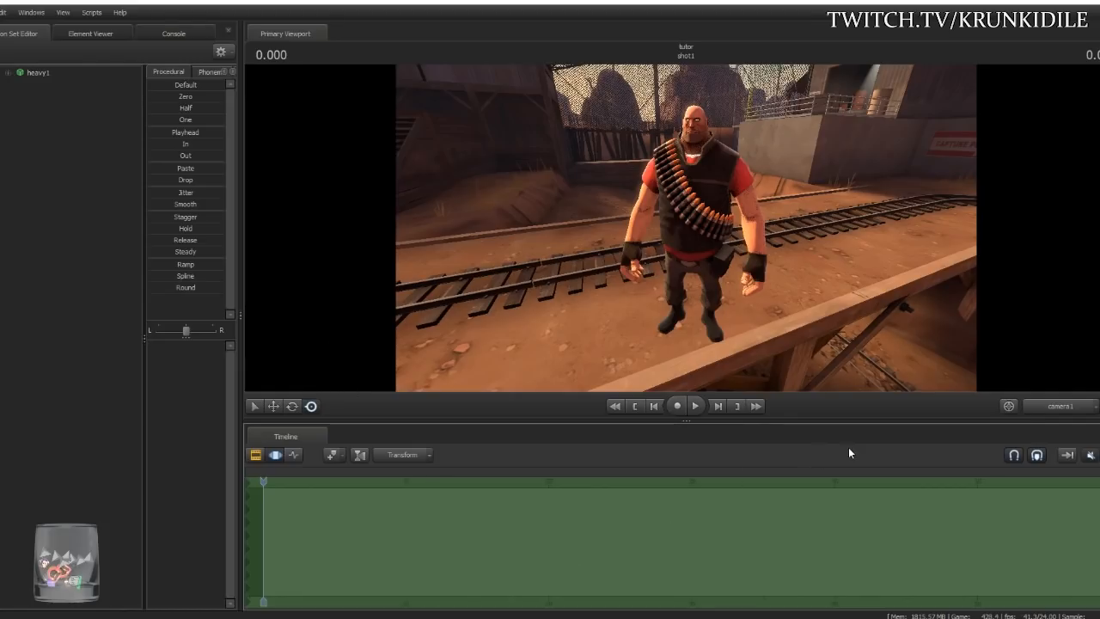
click(39, 72)
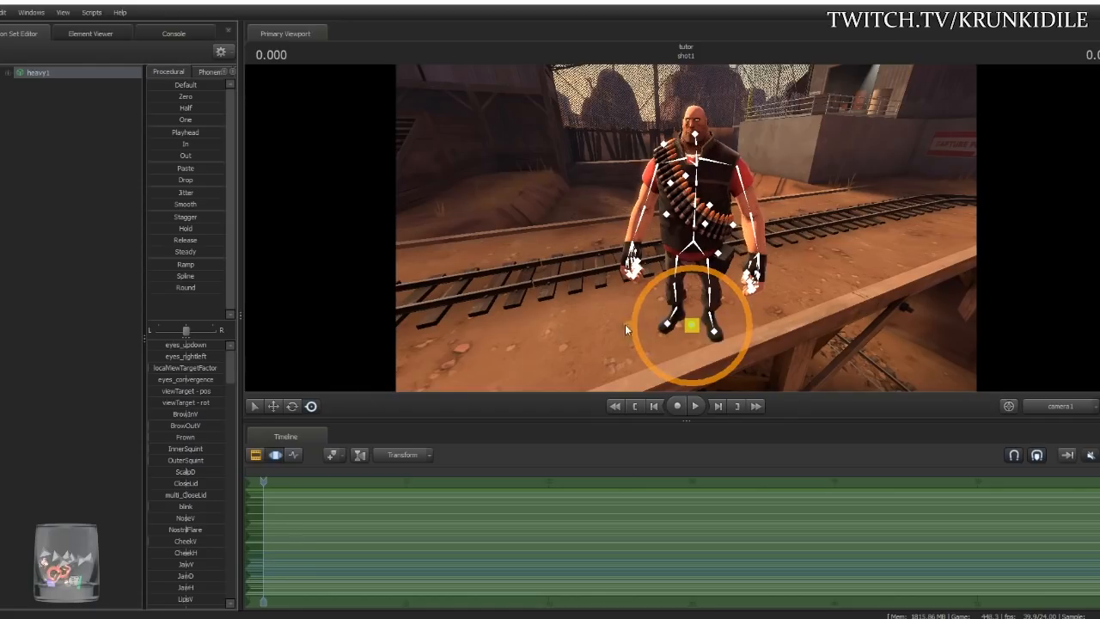
click(12, 75)
click(9, 76)
click(9, 75)
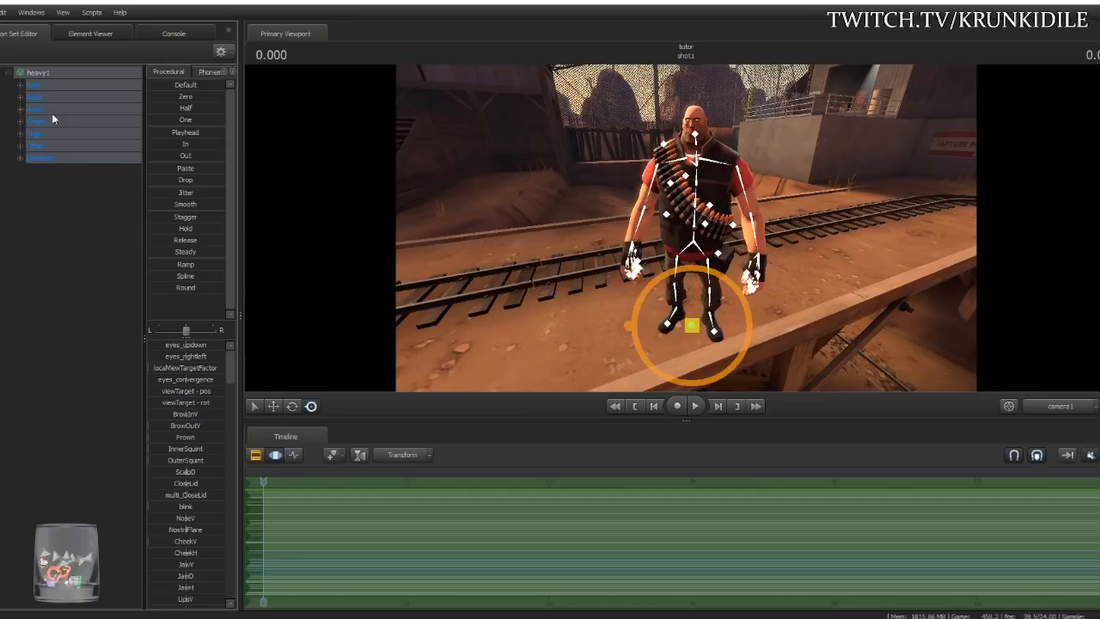
click(21, 97)
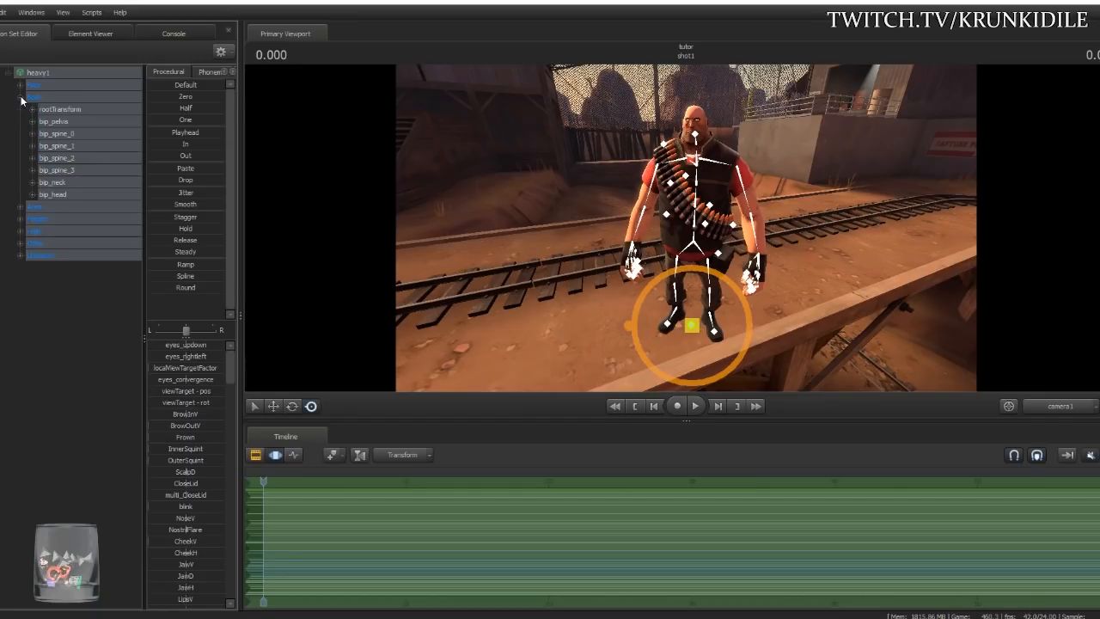
click(76, 121)
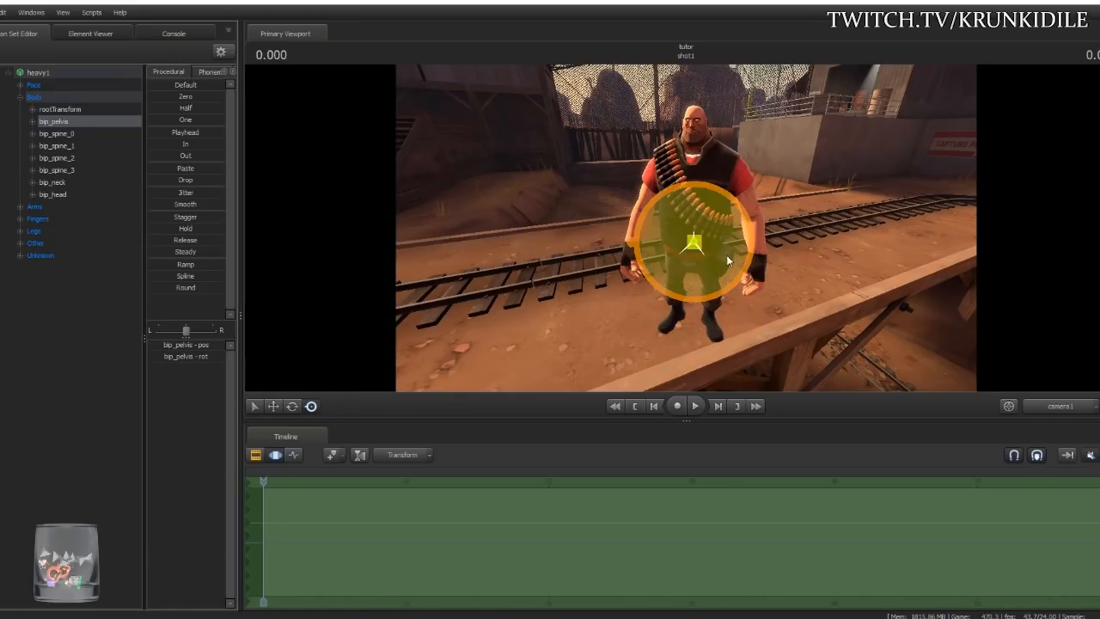
- Switch the pelvis to the Move tool and orbit the view round to the Heavy's front
click(272, 408)
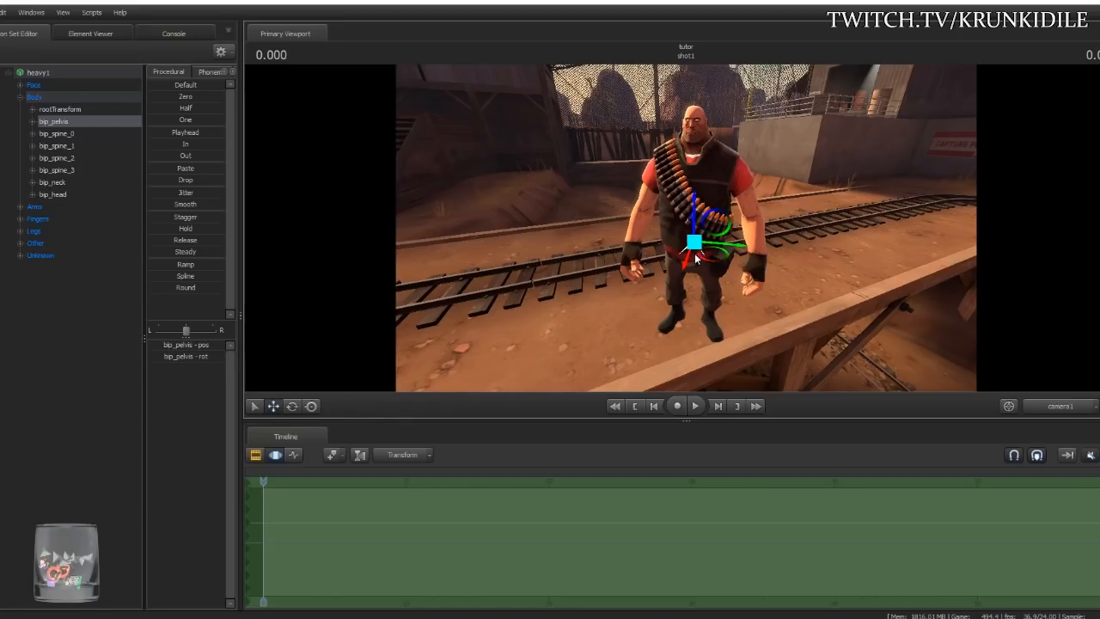
drag(787, 279, 694, 228)
key(w)
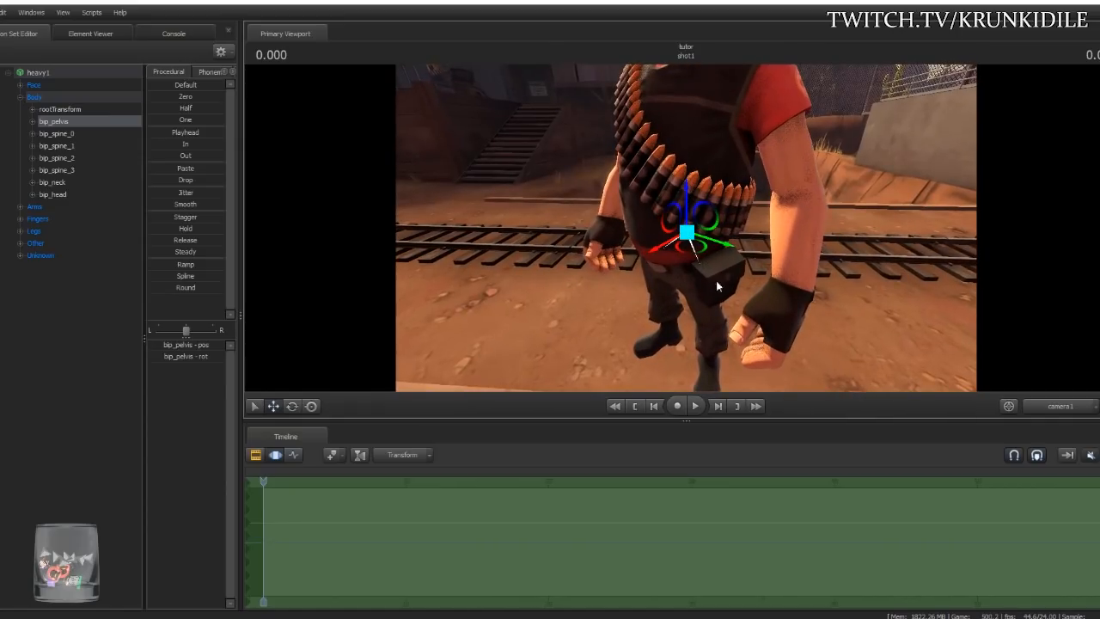
drag(733, 291, 787, 268)
key(s)
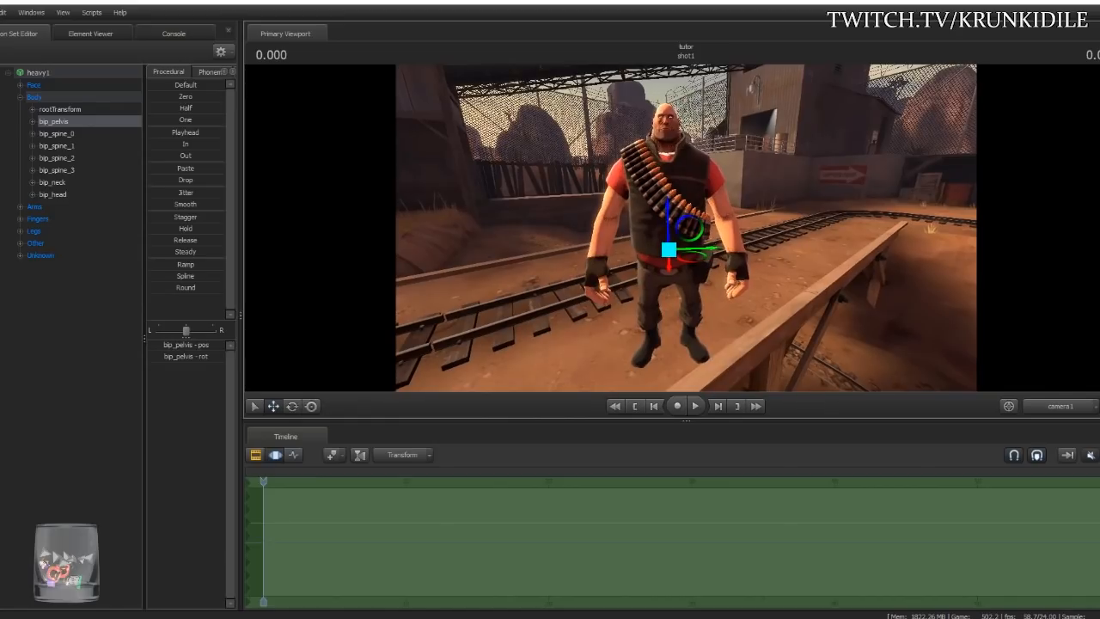
- Test-slide the pelvis along the X axis several times, undoing each move to restore the upright pose
drag(696, 250, 674, 251)
drag(591, 258, 708, 281)
key(ctrl+z)
drag(713, 251, 755, 281)
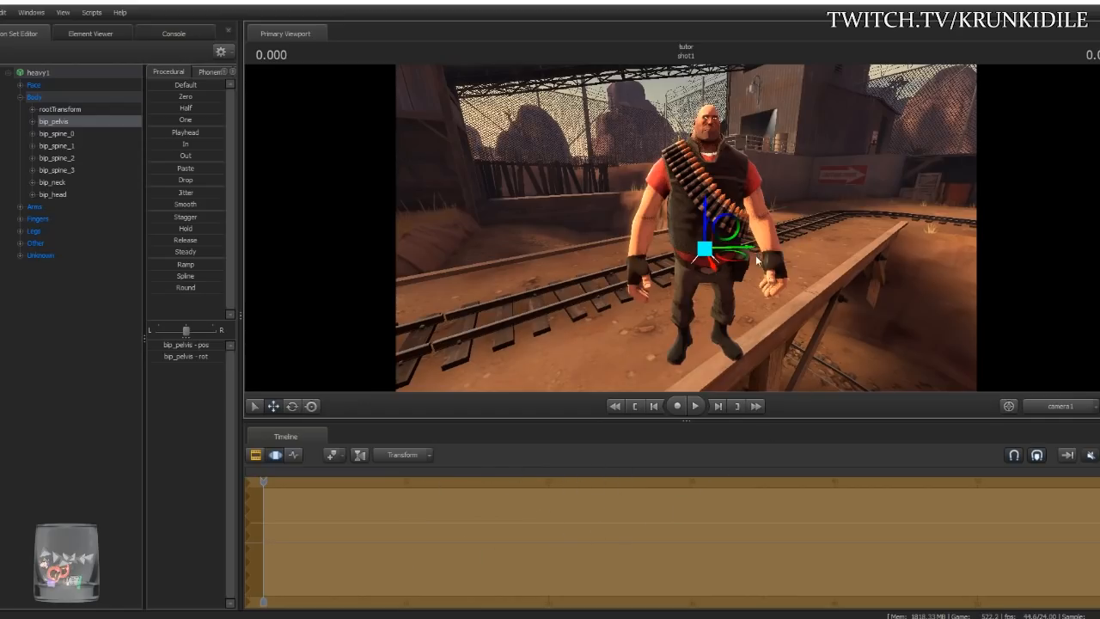
drag(754, 252, 811, 282)
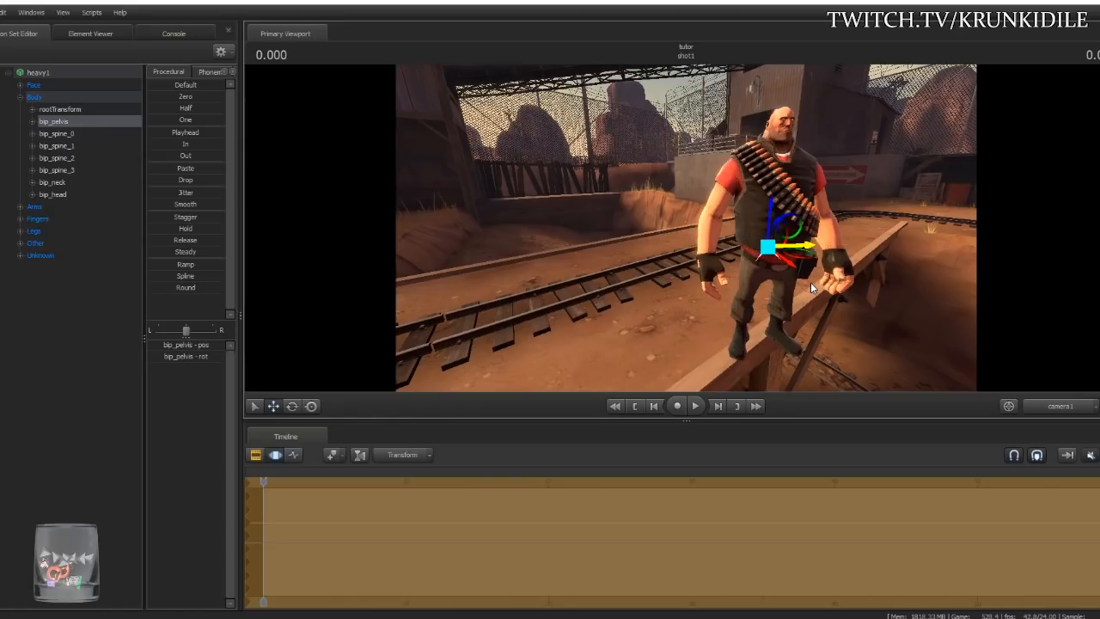
key(ctrl+z)
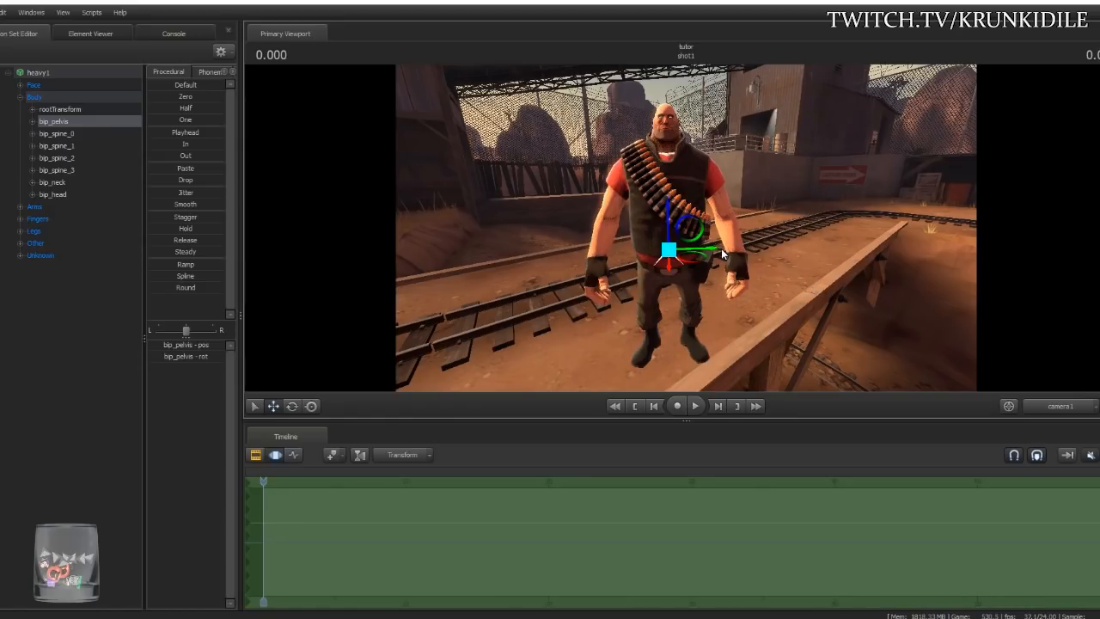
drag(706, 251, 857, 247)
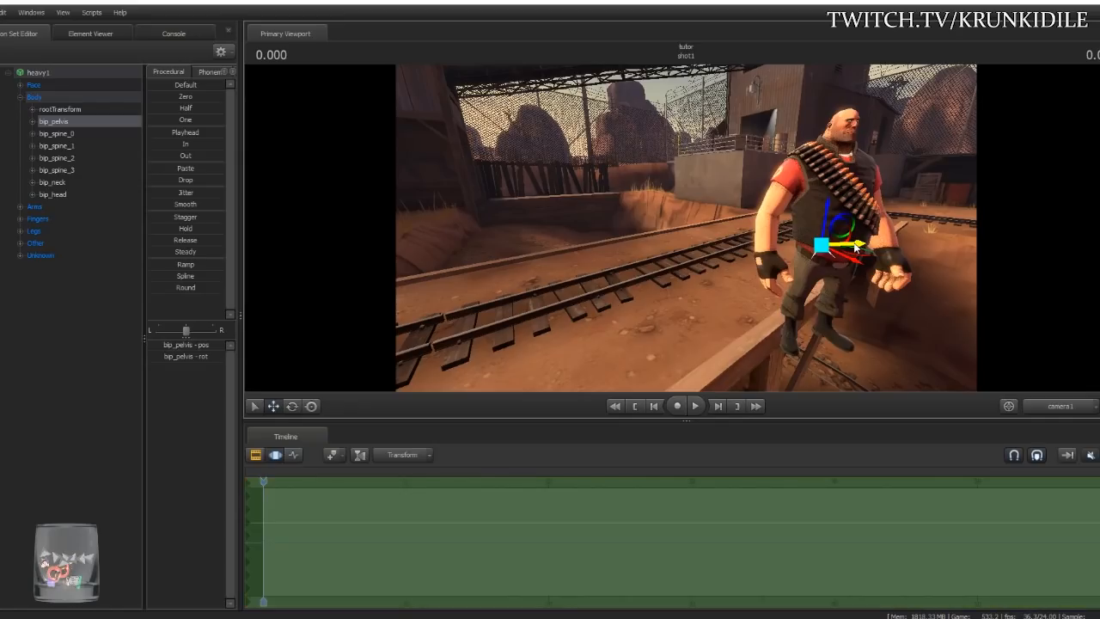
click(626, 413)
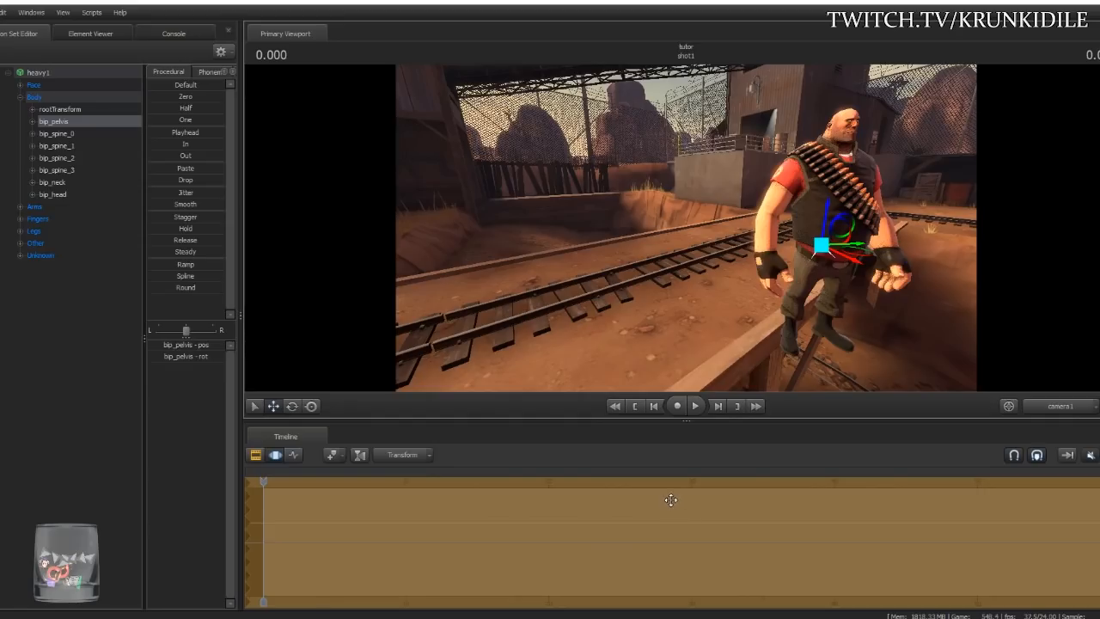
key(ctrl+z)
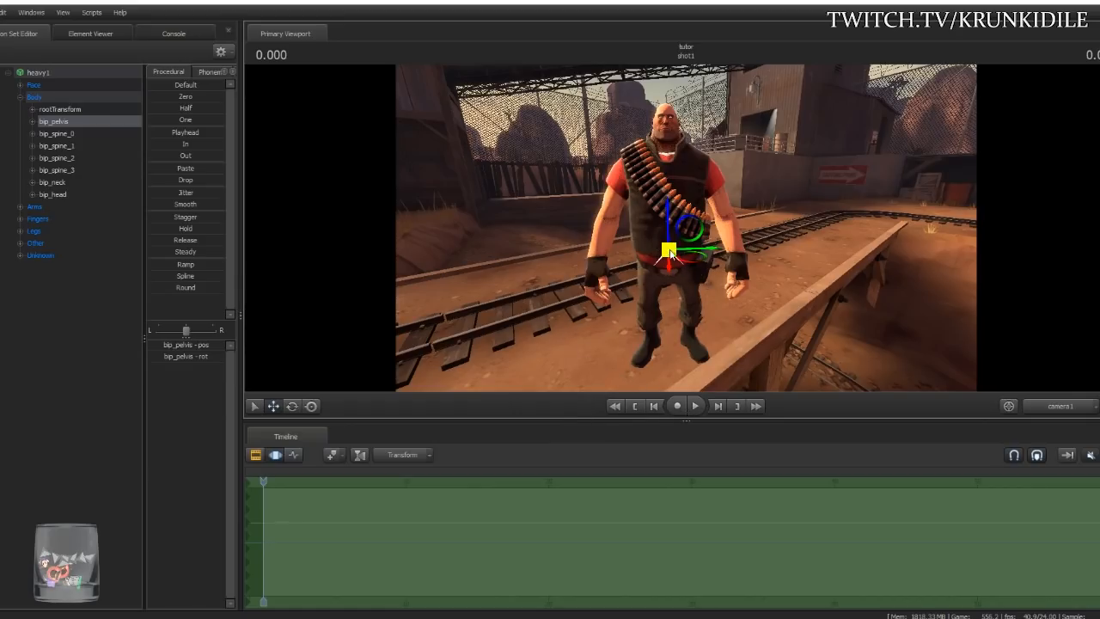
- Test further pelvis moves from new view angles, undoing each so the Heavy stays at his original spot
drag(782, 307, 667, 219)
drag(720, 244, 742, 273)
drag(644, 252, 685, 203)
drag(722, 275, 692, 271)
drag(667, 190, 868, 268)
key(ctrl+z)
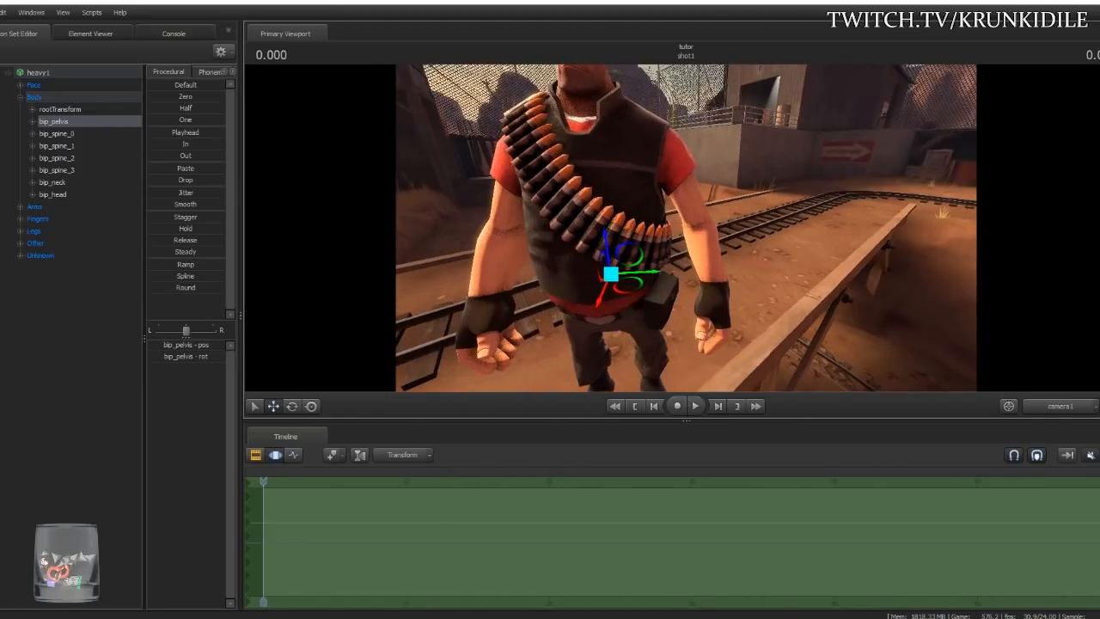
drag(686, 228, 681, 234)
key(s)
drag(636, 264, 658, 167)
key(ctrl+z)
key(ctrl+z)
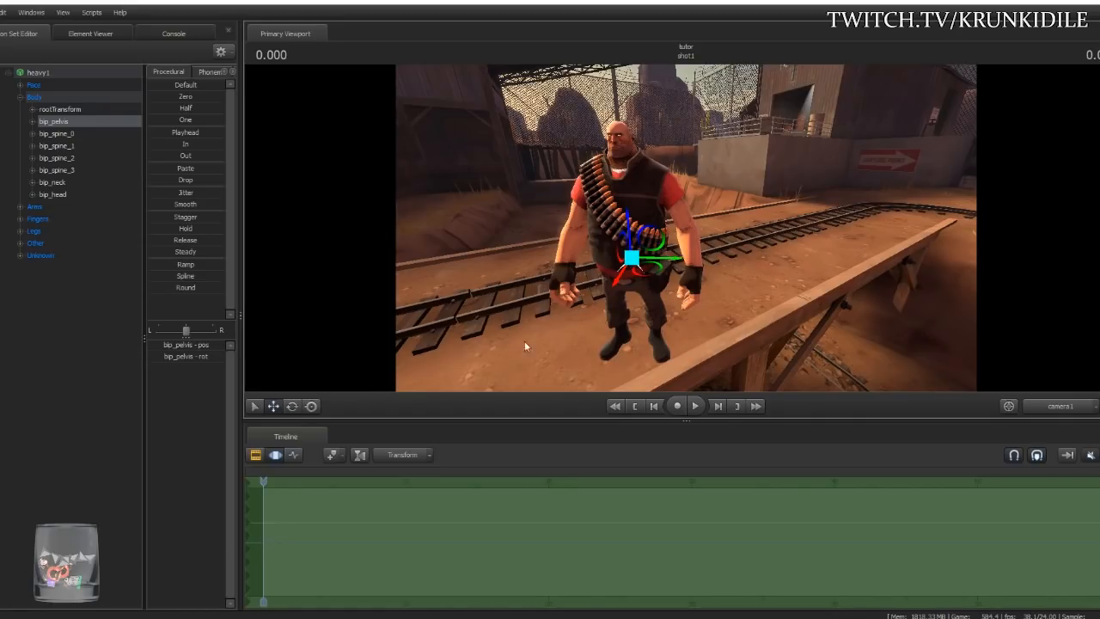
click(290, 407)
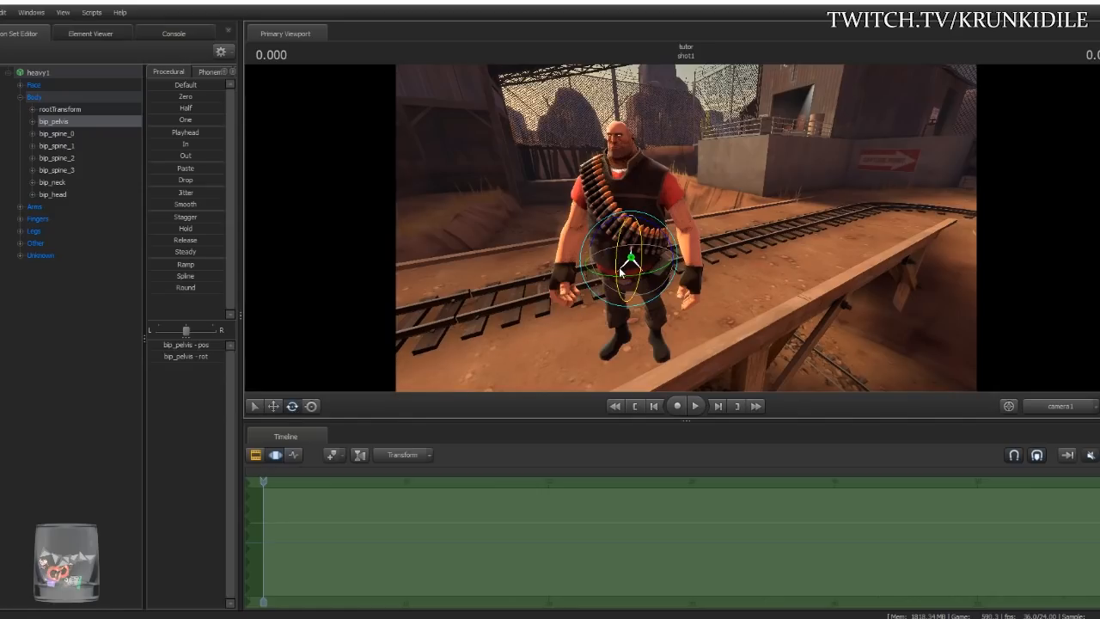
mouse_move(617, 267)
mouse_down()
mouse_move(598, 279)
mouse_move(593, 262)
mouse_move(606, 267)
mouse_move(630, 232)
mouse_move(636, 249)
mouse_move(616, 286)
mouse_move(606, 271)
mouse_move(634, 260)
mouse_up()
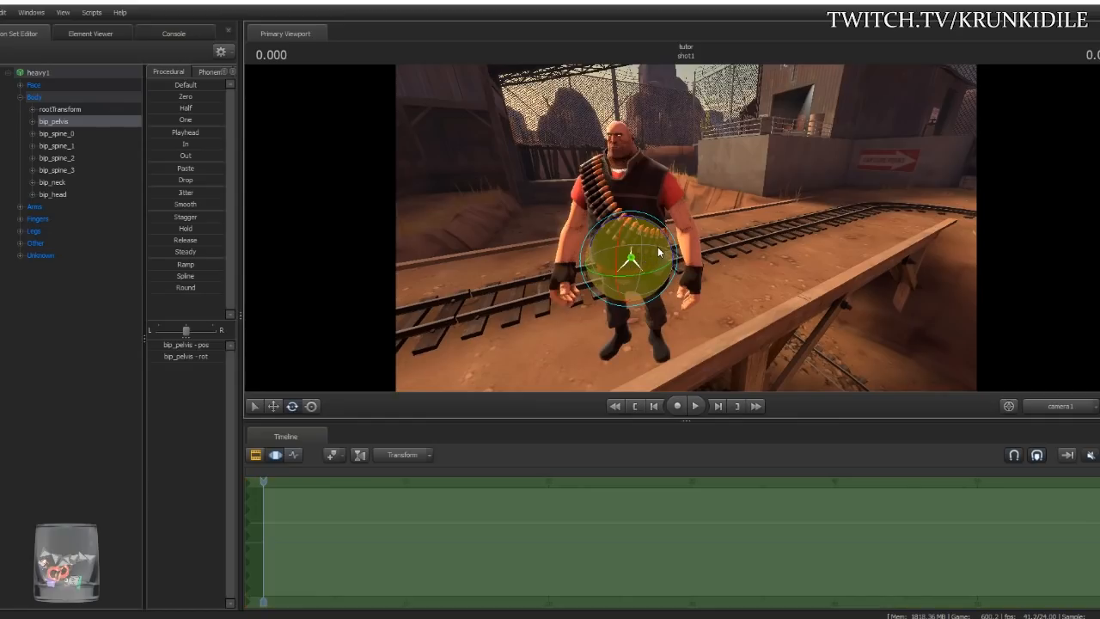
drag(651, 255, 698, 269)
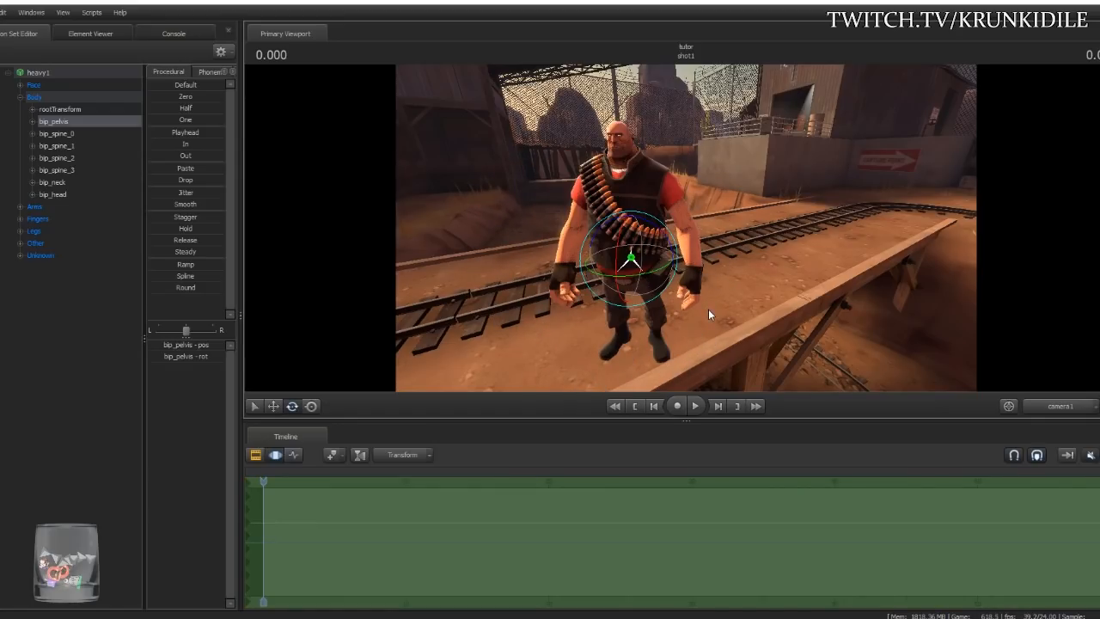
click(314, 408)
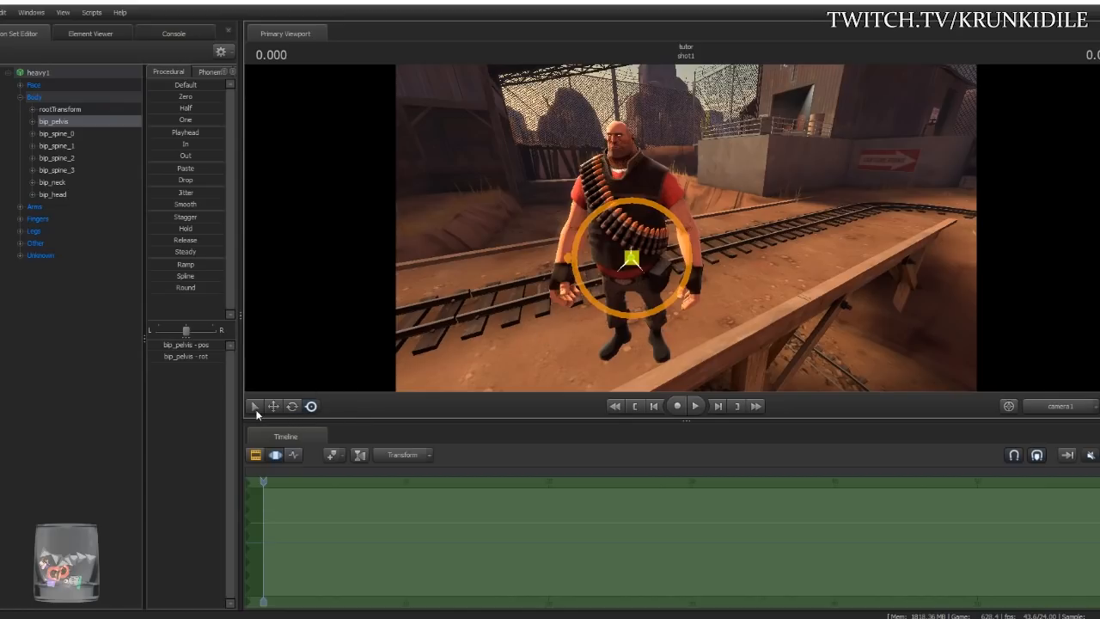
drag(611, 228, 639, 300)
key(ctrl+z)
drag(631, 259, 595, 293)
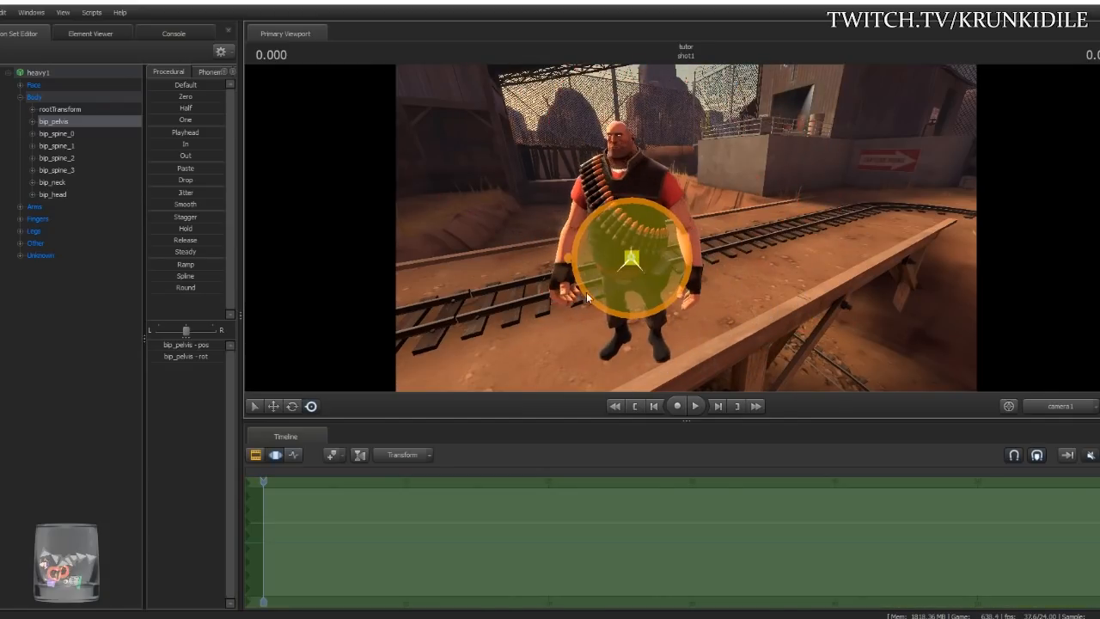
click(293, 406)
mouse_move(630, 254)
mouse_down()
mouse_move(655, 252)
mouse_move(647, 284)
mouse_move(662, 267)
mouse_move(640, 258)
mouse_up()
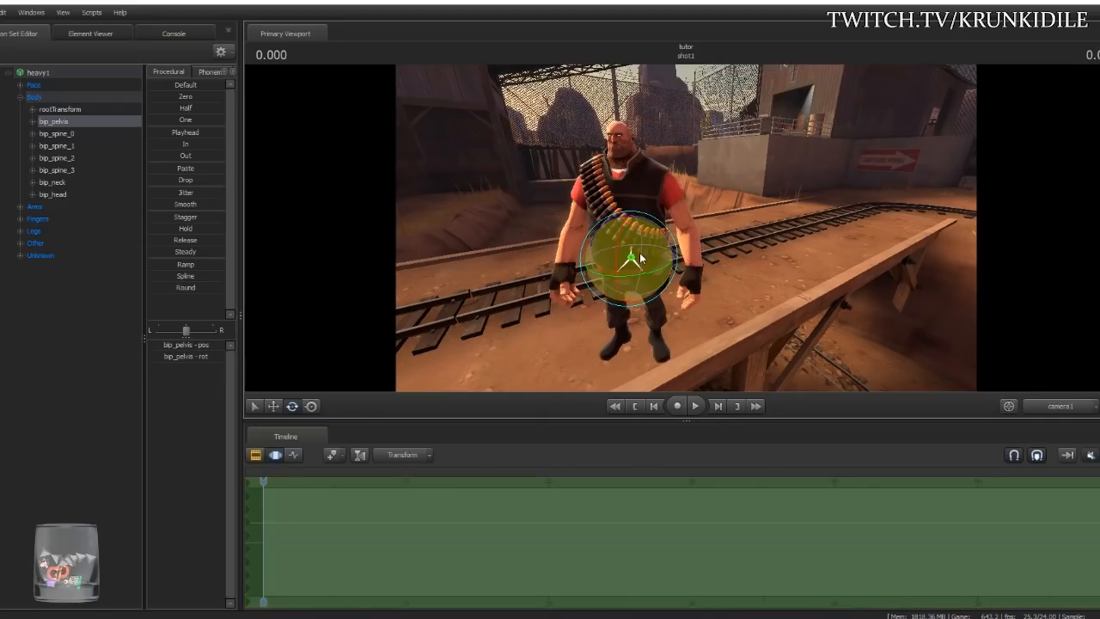
click(312, 407)
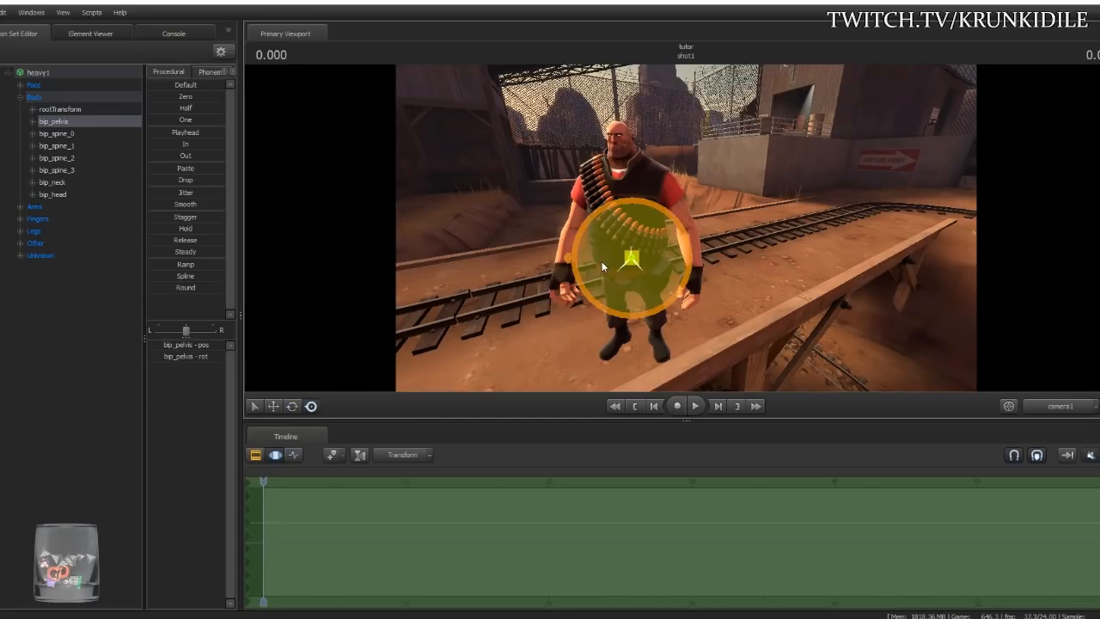
drag(633, 259, 632, 259)
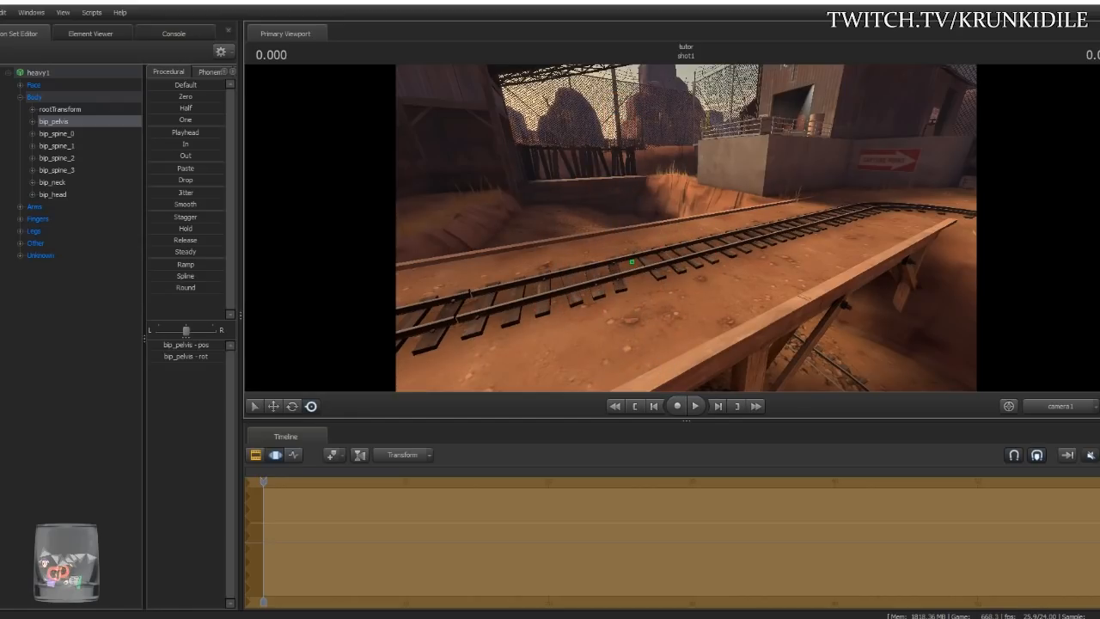
drag(632, 259, 631, 262)
drag(693, 241, 693, 241)
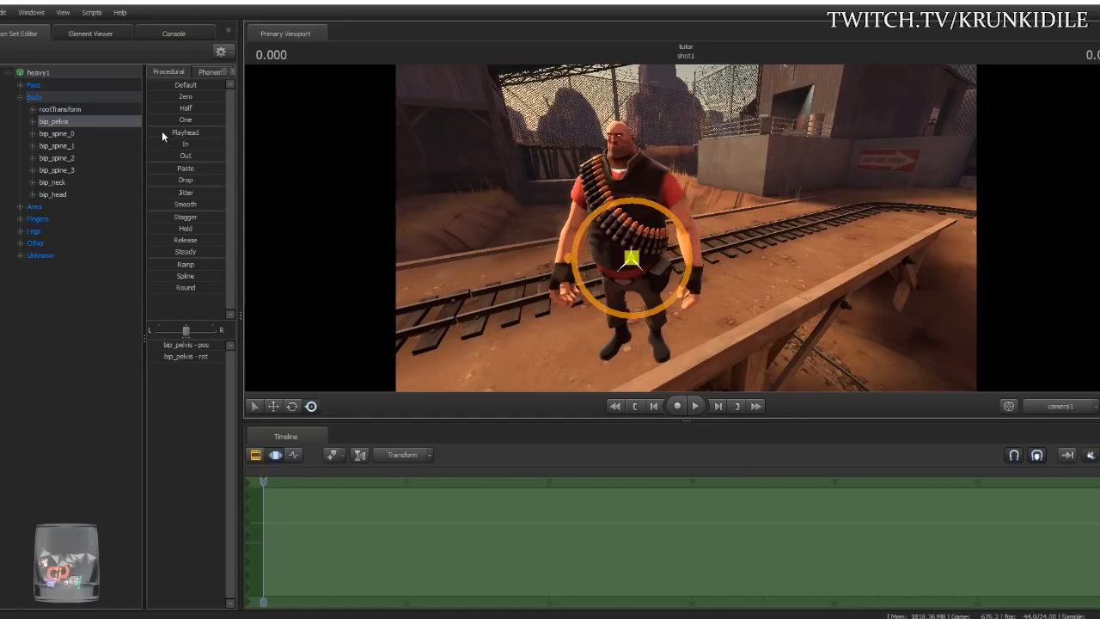
click(86, 73)
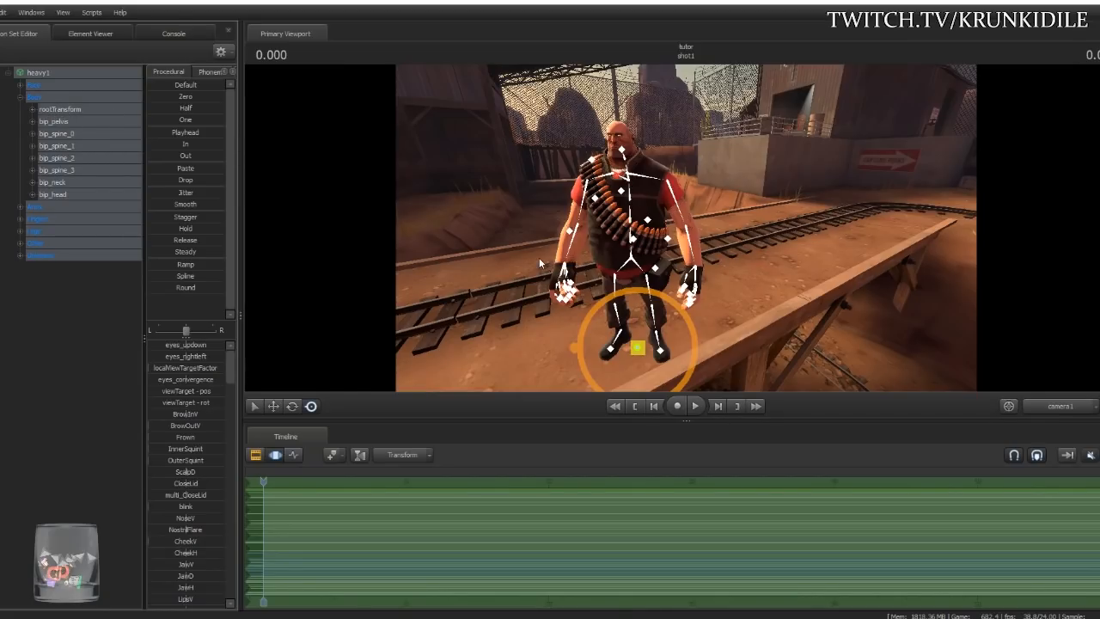
- Undo a trial shift of the whole Heavy, orbit to his feet, and lower him with the Move tool
drag(638, 350, 602, 353)
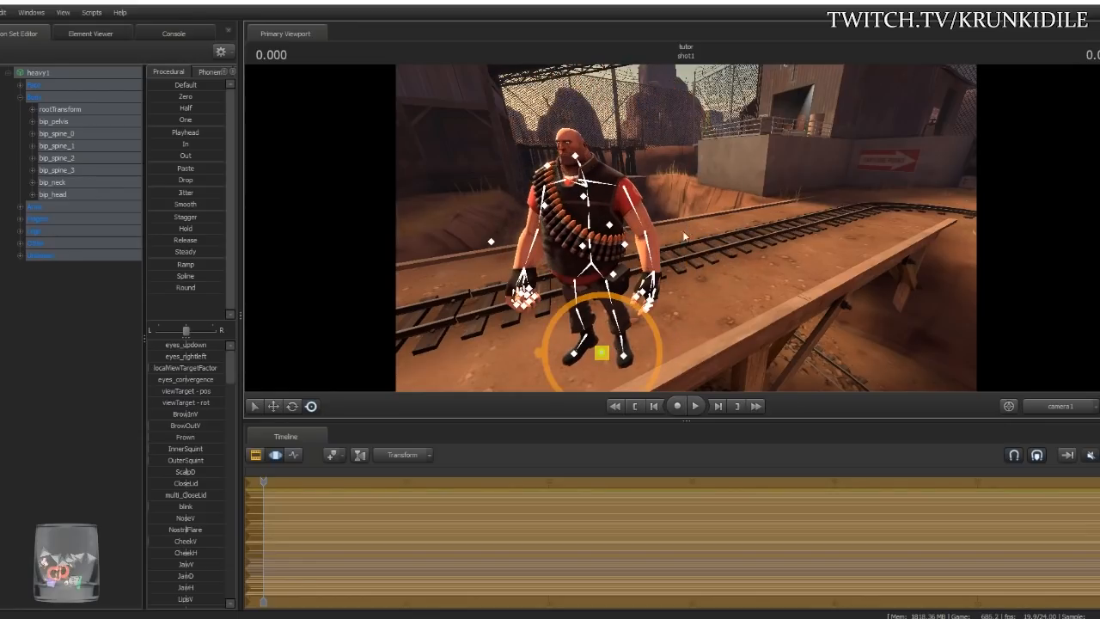
key(ctrl+z)
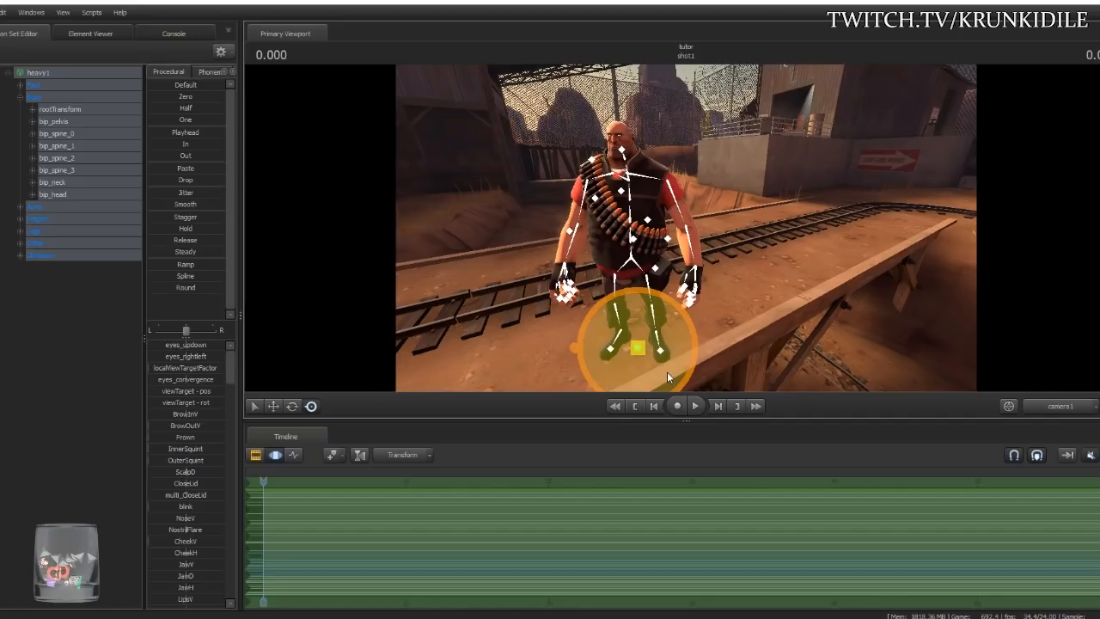
drag(799, 293, 666, 256)
drag(725, 234, 660, 223)
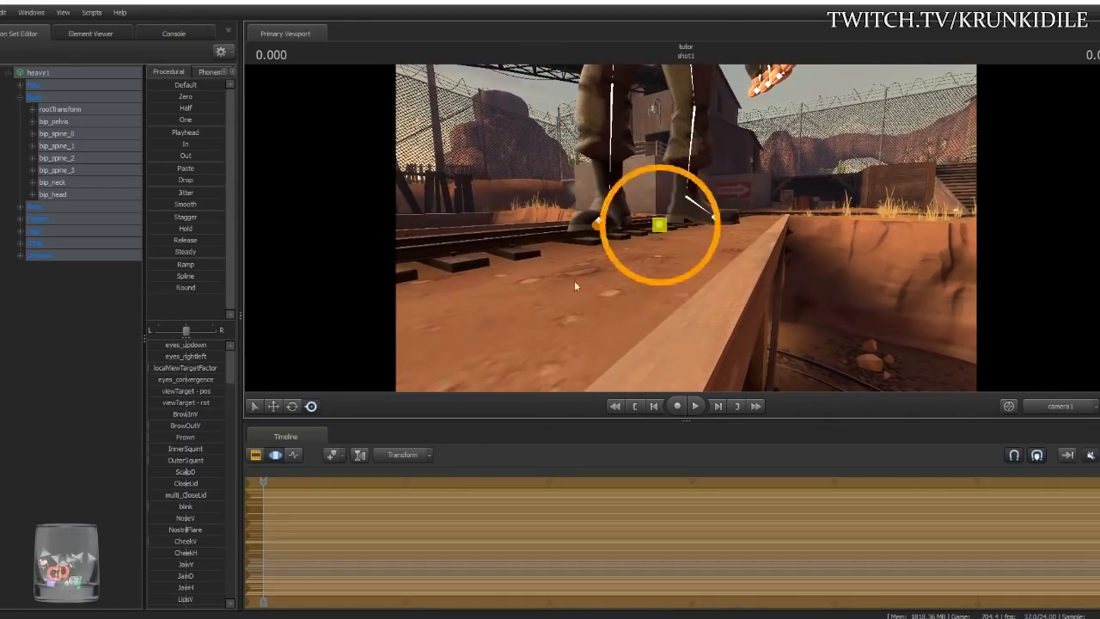
click(273, 405)
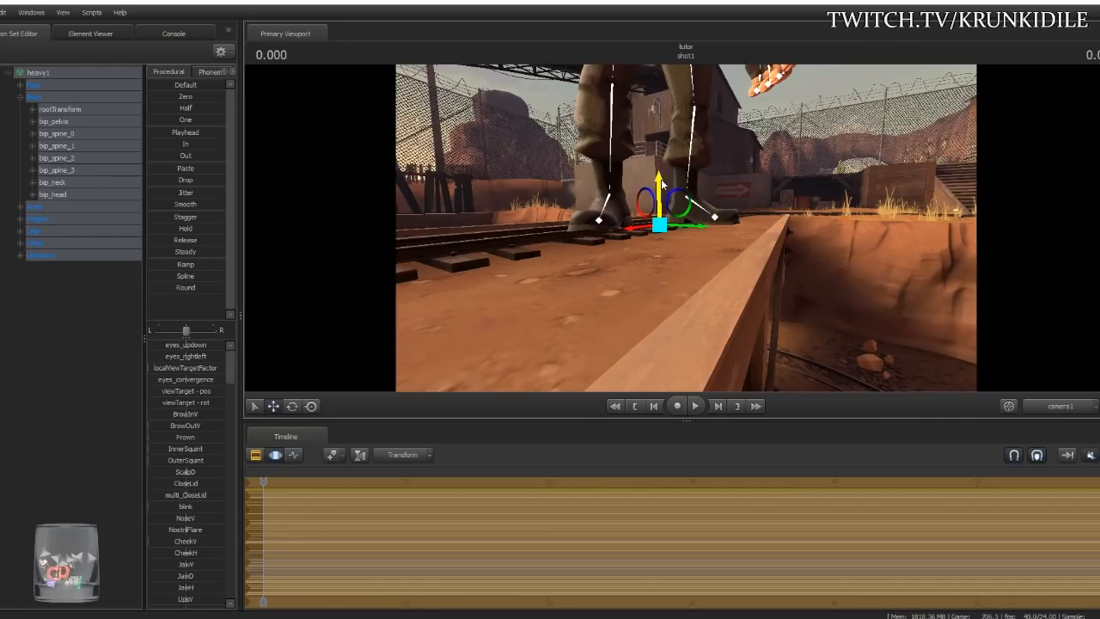
drag(662, 179, 659, 263)
- Slide the Heavy back and left along the rails, then rotate him around his feet
drag(742, 286, 743, 310)
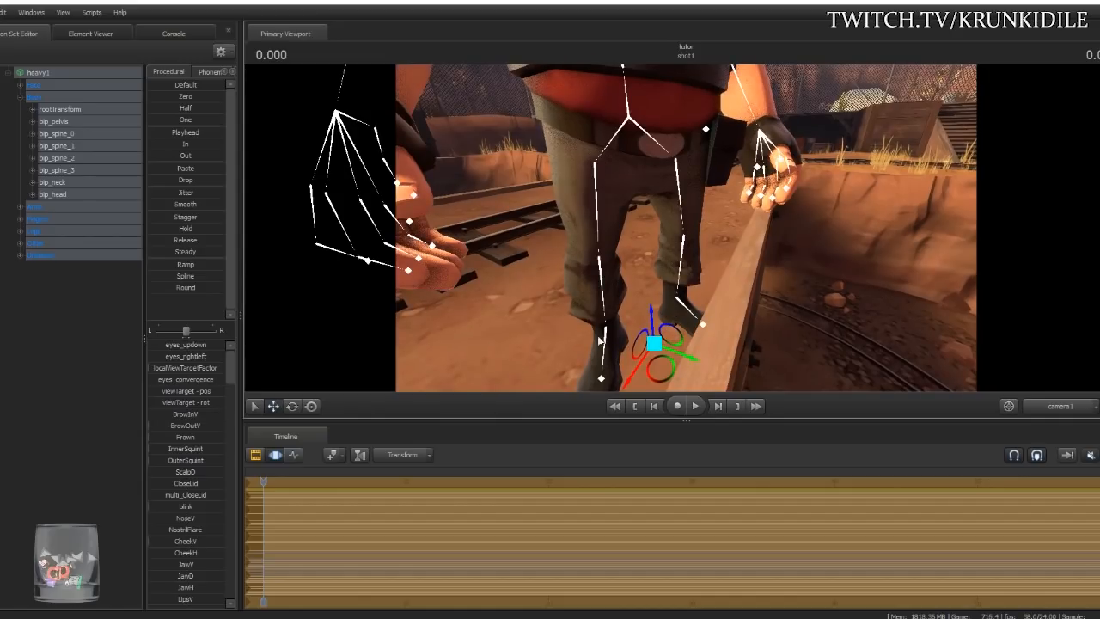
drag(659, 370, 551, 298)
drag(632, 304, 595, 291)
mouse_move(686, 227)
mouse_down()
mouse_move(693, 236)
mouse_move(686, 227)
mouse_up()
key(e)
drag(647, 375, 581, 372)
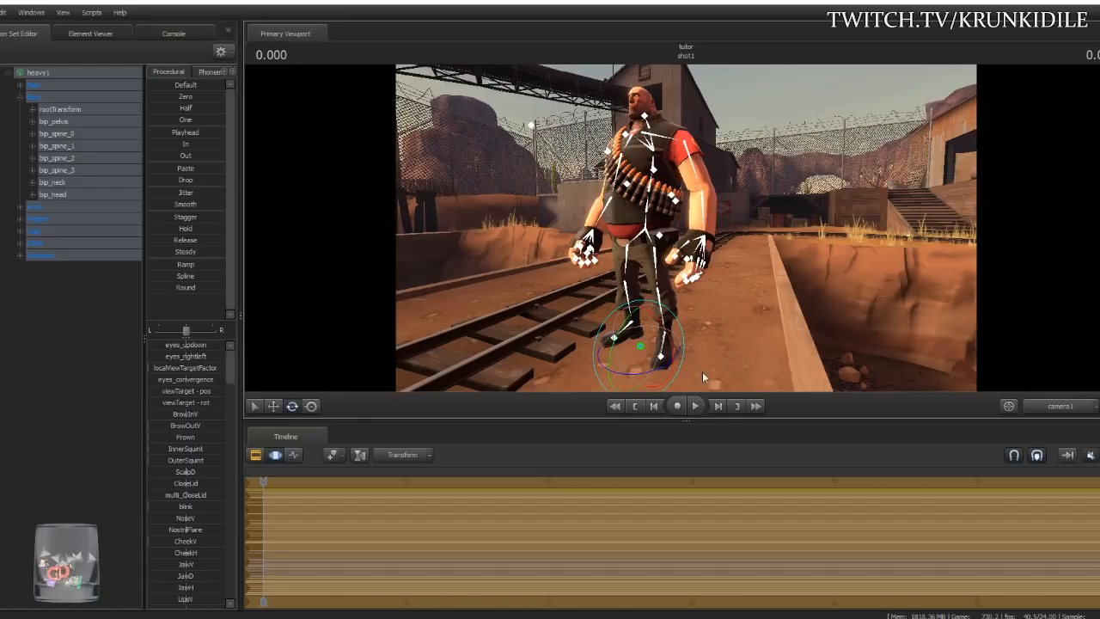
- Cancel the turn, drag the Heavy back upright facing the camera, and clear the selection
key(Escape)
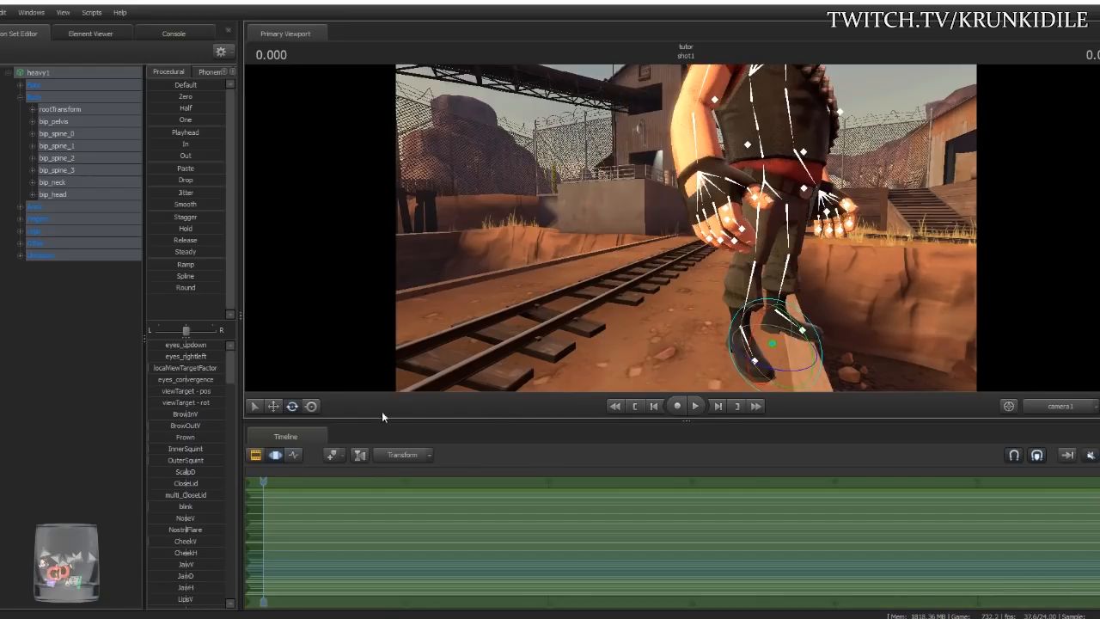
click(311, 405)
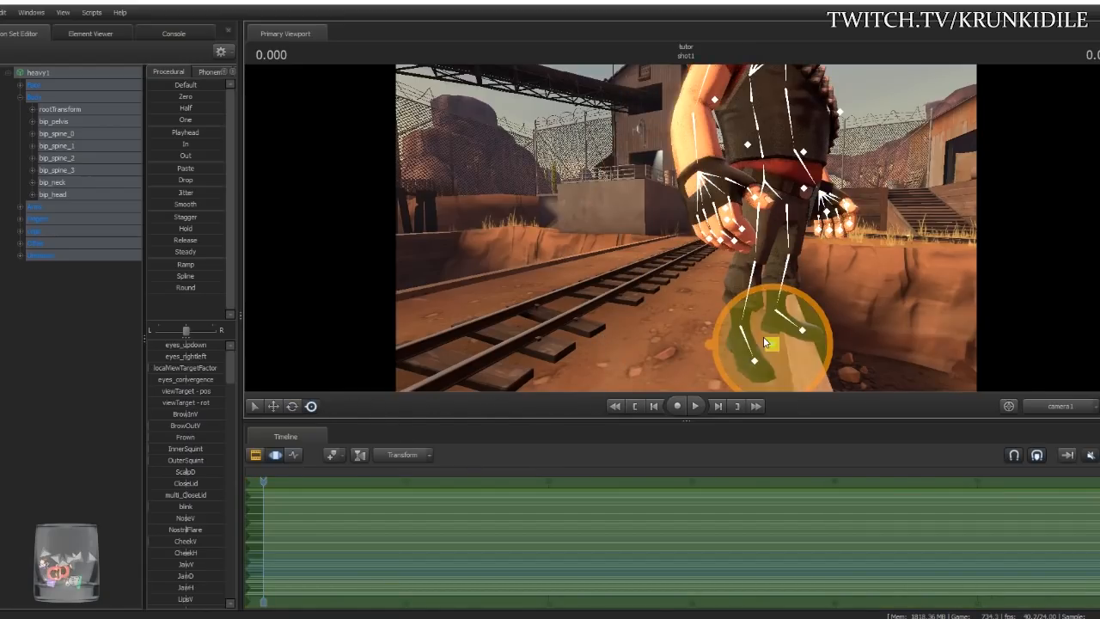
click(275, 406)
click(309, 407)
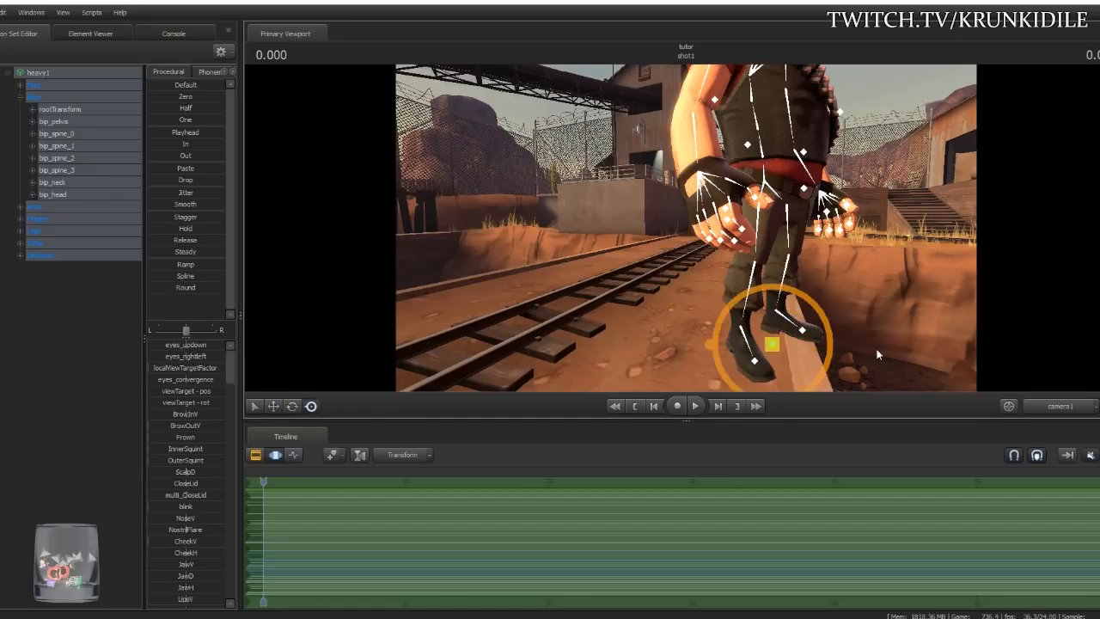
drag(772, 345, 593, 349)
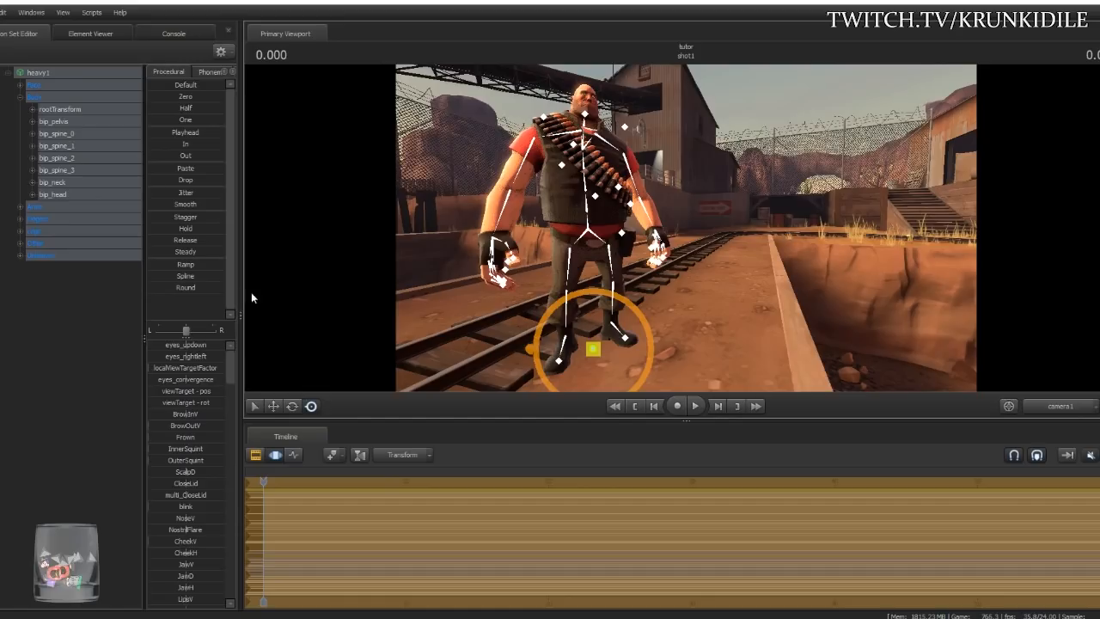
click(91, 313)
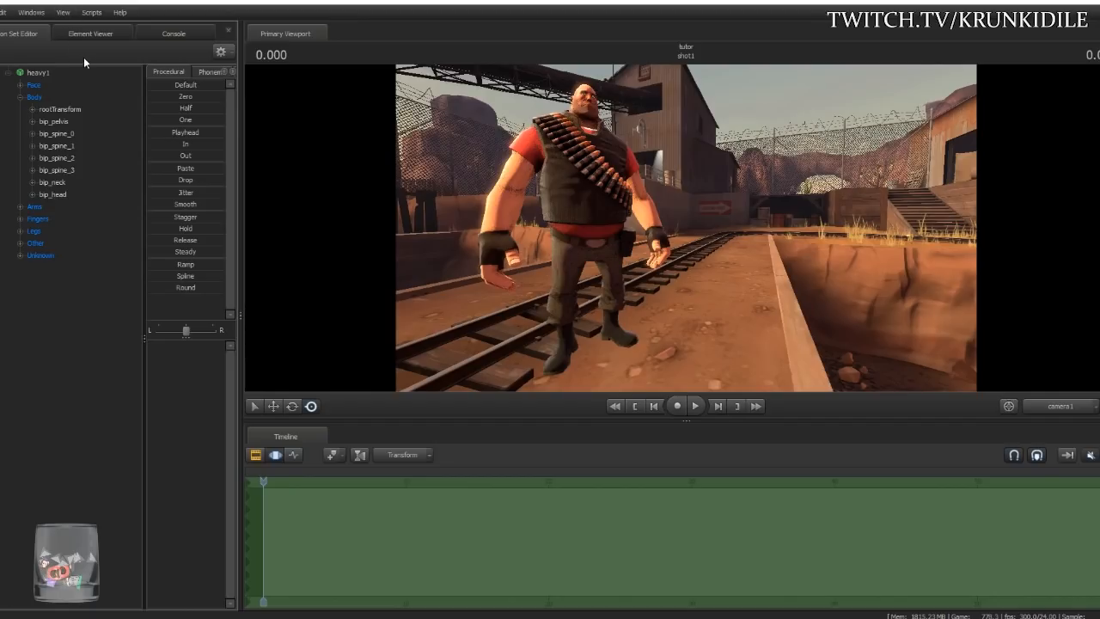
- Add a Secondary Viewport from the Windows menu, dock it beside the Primary Viewport, and resize the split
click(63, 13)
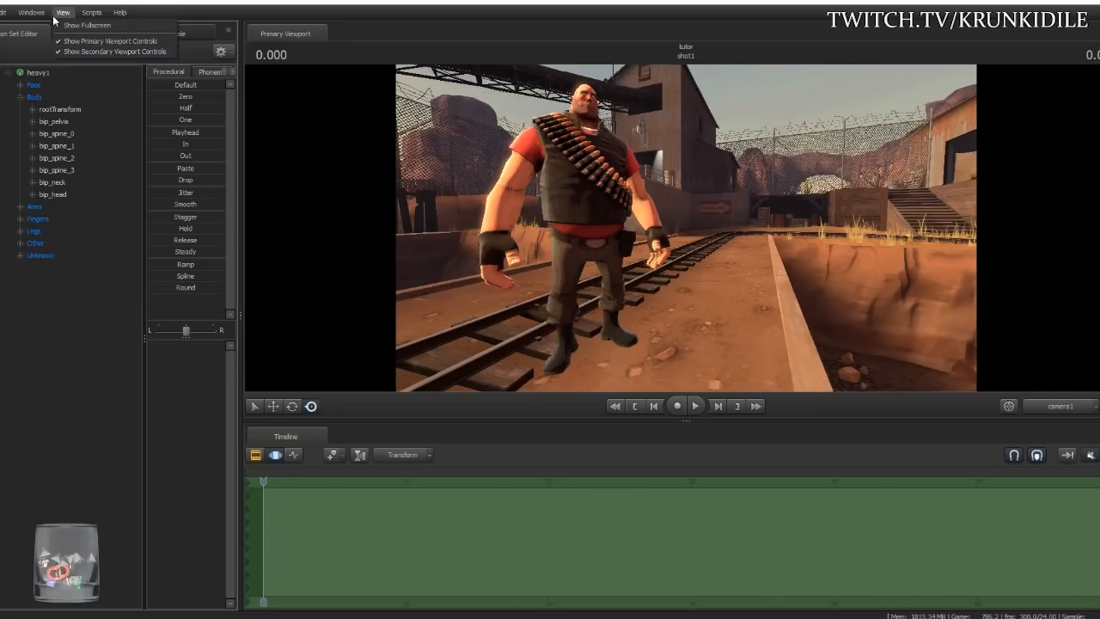
mouse_move(31, 15)
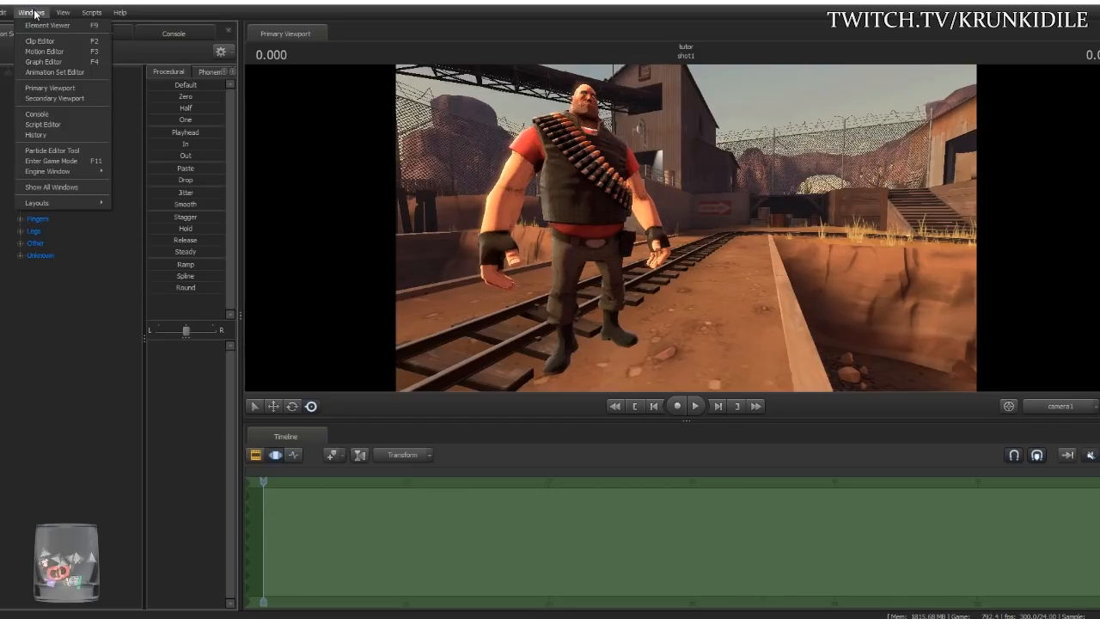
click(52, 97)
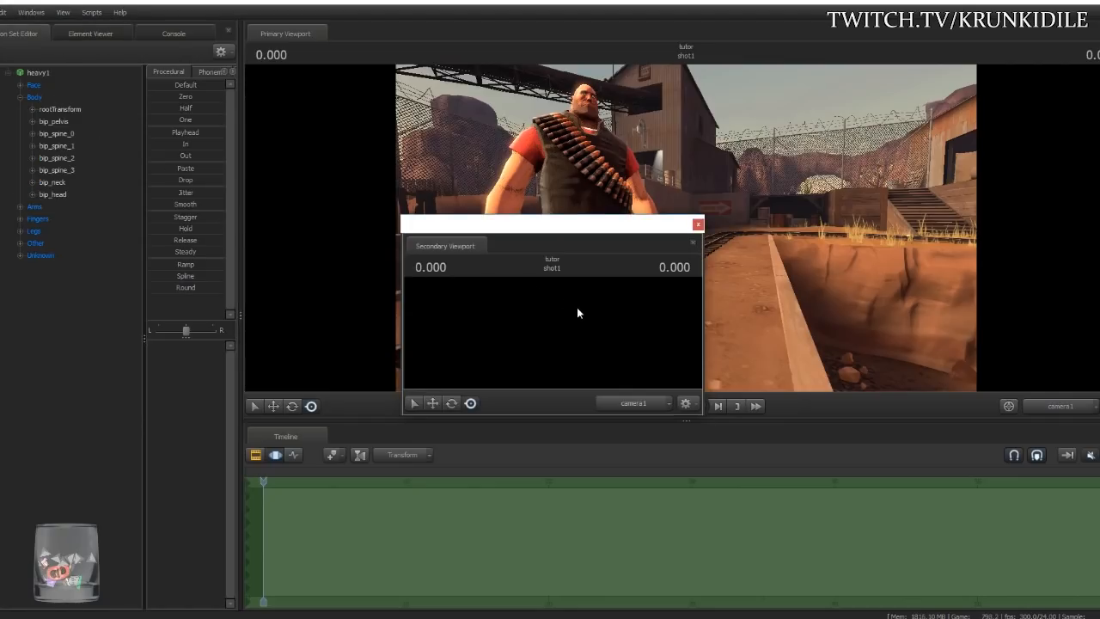
drag(703, 417, 762, 505)
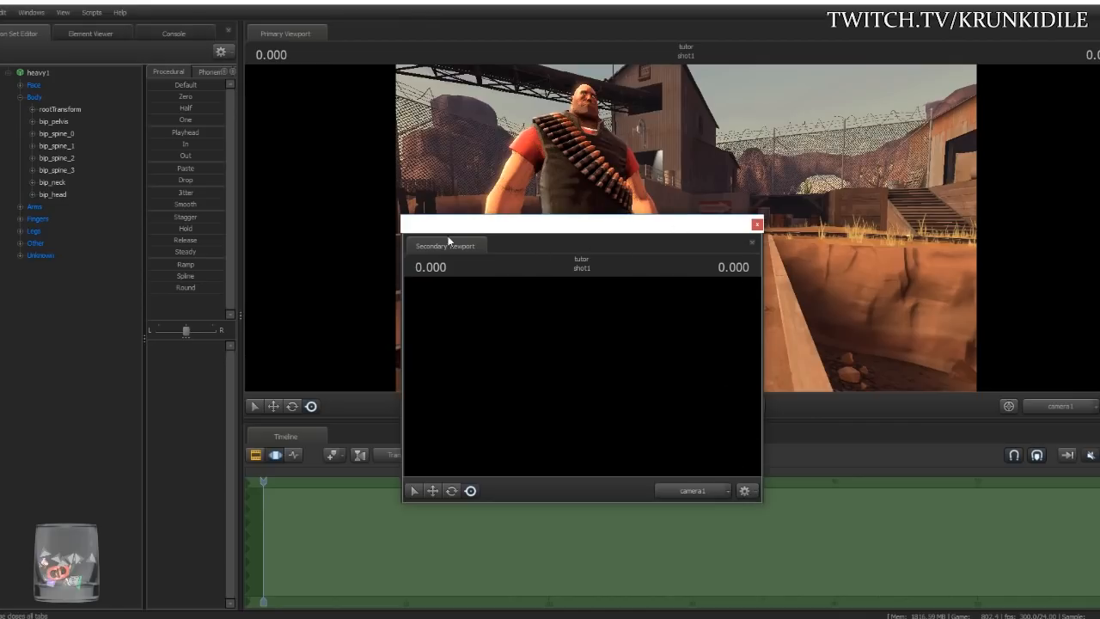
drag(497, 229, 289, 275)
mouse_move(496, 330)
mouse_down()
mouse_move(591, 321)
mouse_move(705, 281)
mouse_move(722, 239)
mouse_move(550, 43)
mouse_move(378, 90)
mouse_move(35, 311)
mouse_move(301, 168)
mouse_move(551, 224)
mouse_move(705, 217)
mouse_move(667, 240)
mouse_move(711, 214)
mouse_move(658, 206)
mouse_move(664, 219)
mouse_move(587, 232)
mouse_move(751, 211)
mouse_move(744, 217)
mouse_move(1094, 313)
mouse_move(905, 259)
mouse_move(968, 289)
mouse_move(1097, 316)
mouse_move(794, 218)
mouse_move(700, 213)
mouse_move(712, 213)
mouse_up()
drag(748, 248, 633, 301)
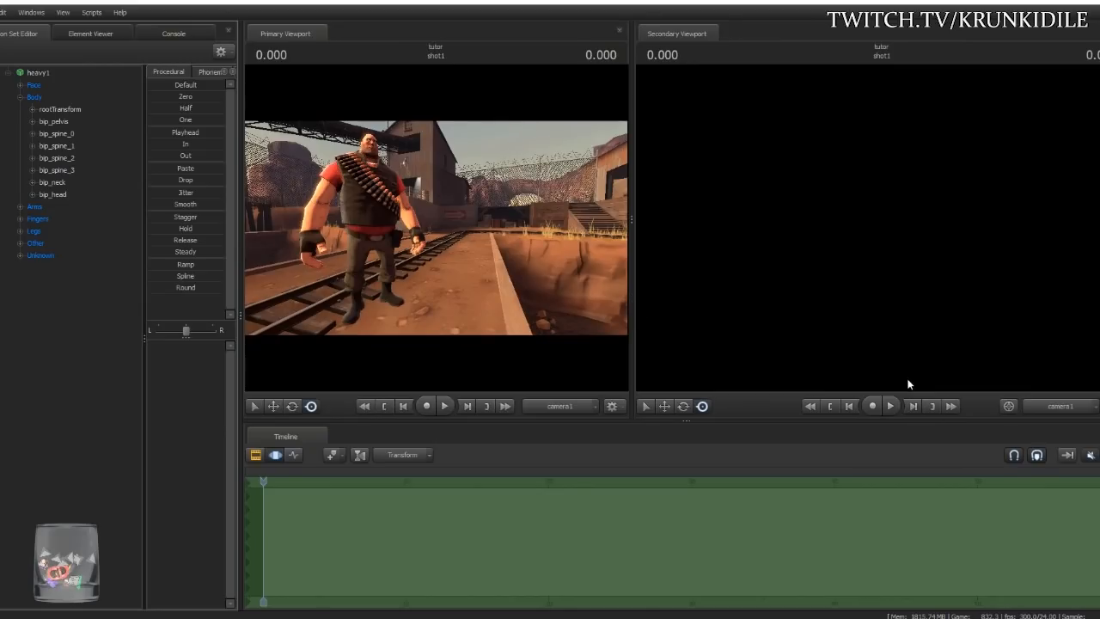
- Keep the secondary viewport on camera1 and set the primary to Work Camera matched to camera1's view
click(1053, 407)
click(1053, 408)
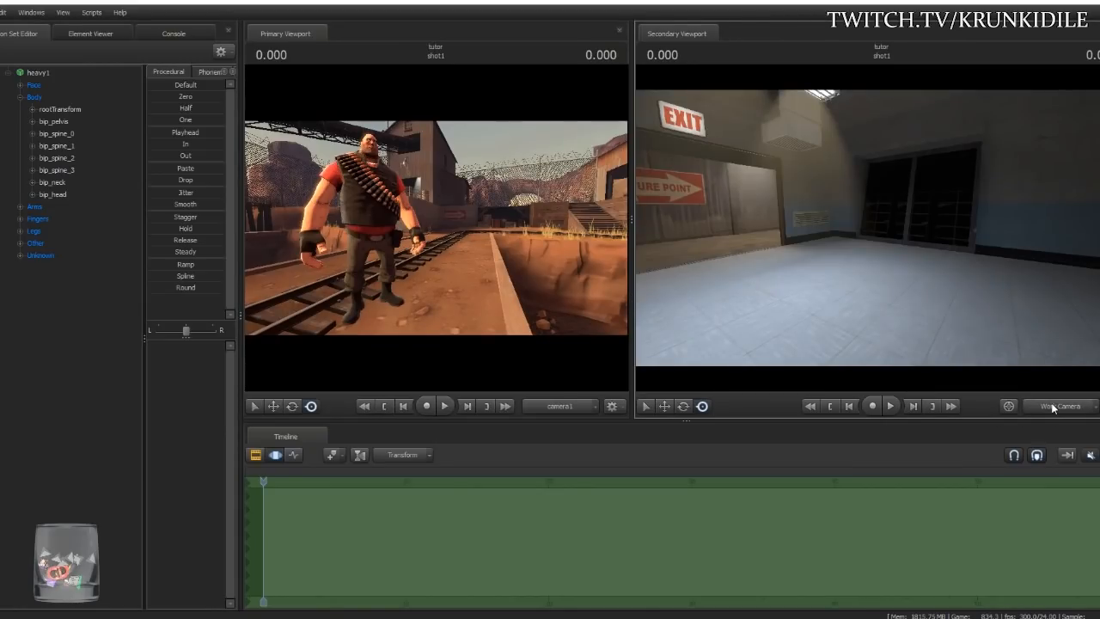
click(1053, 409)
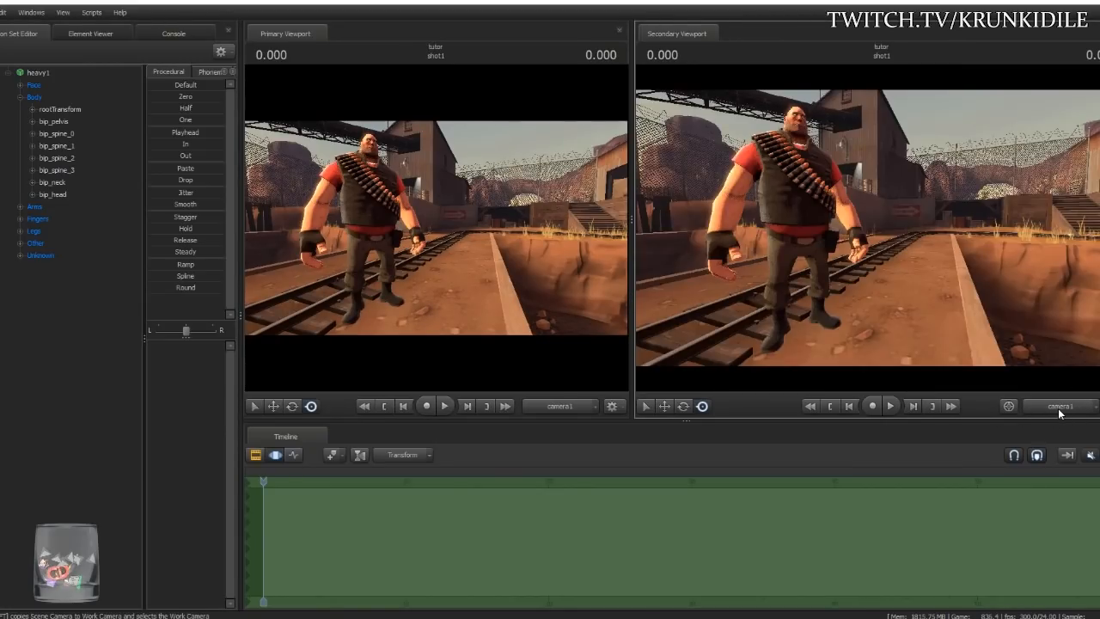
click(558, 407)
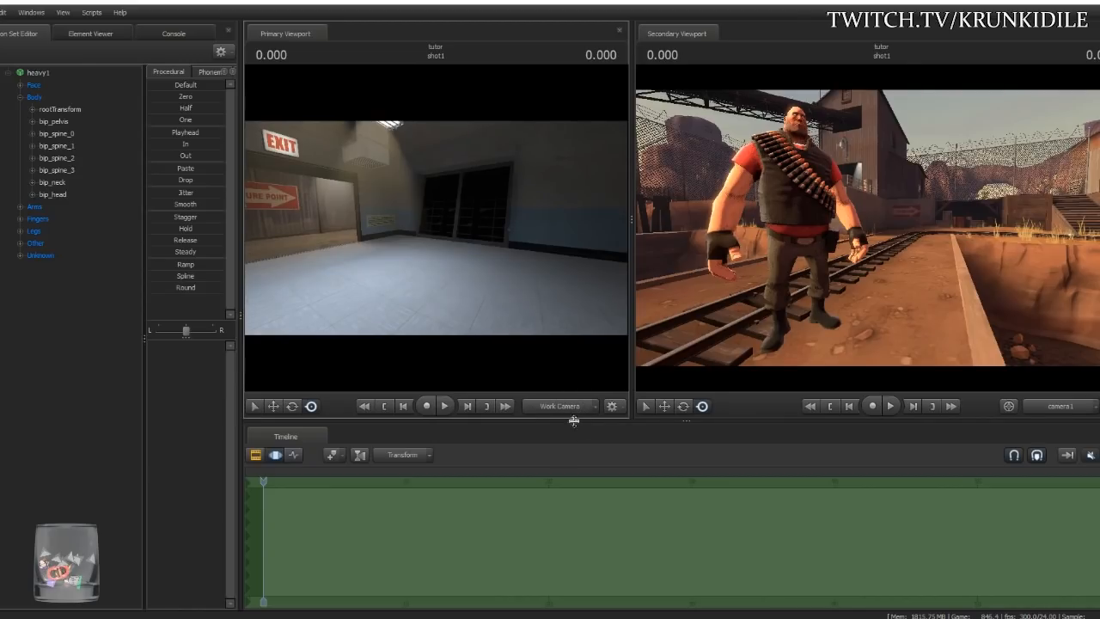
click(572, 409)
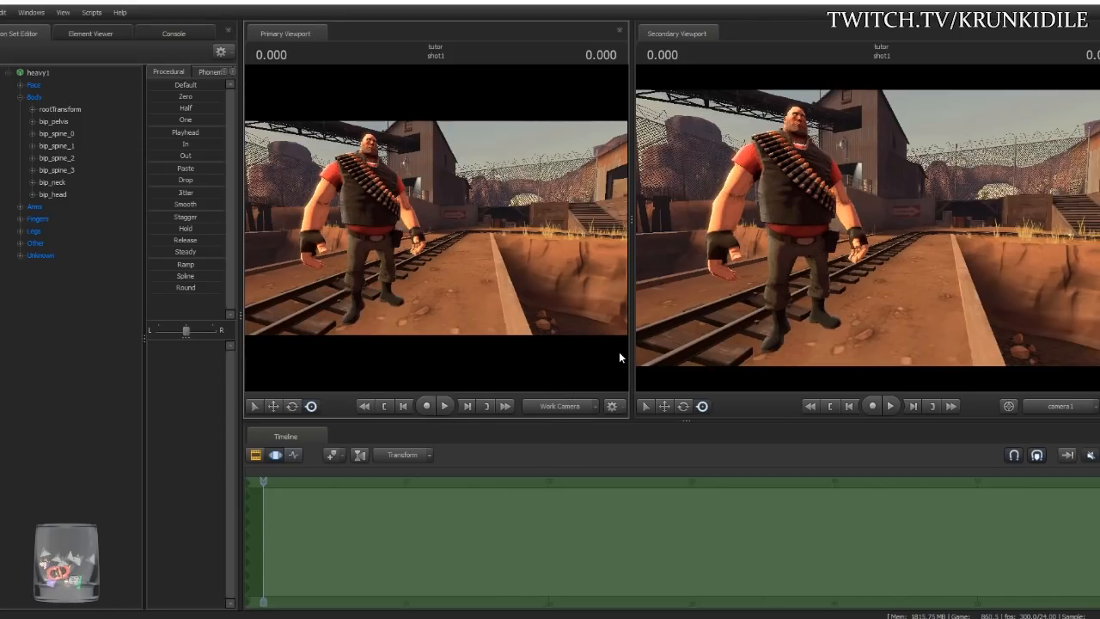
- Fly the work camera round behind the Heavy along the rails, keeping camera1's frustum visible
key(s)
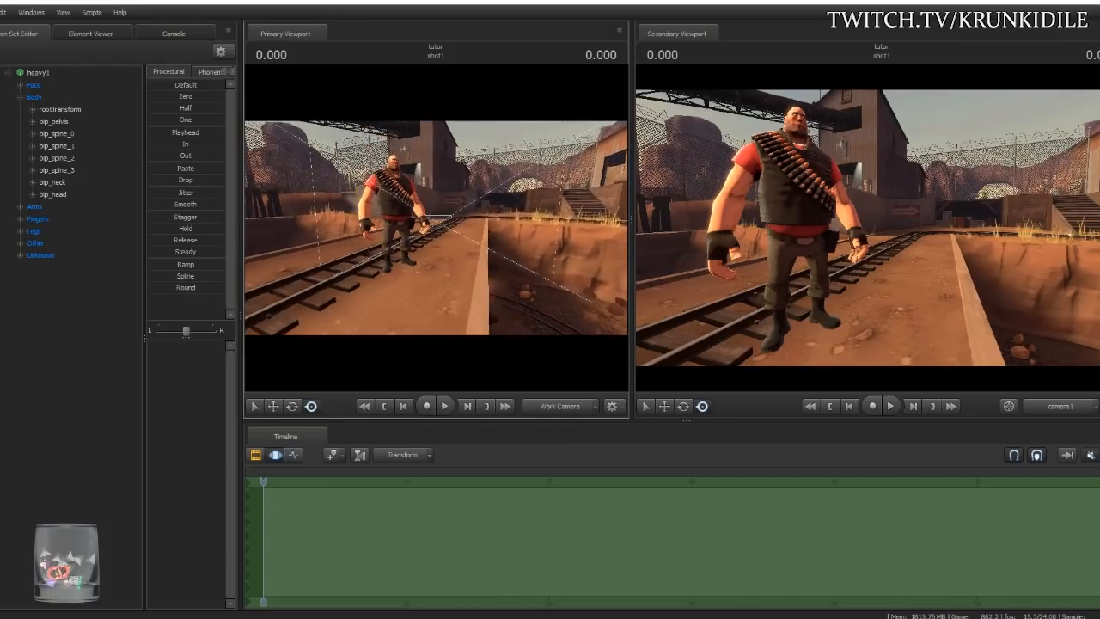
key(a)
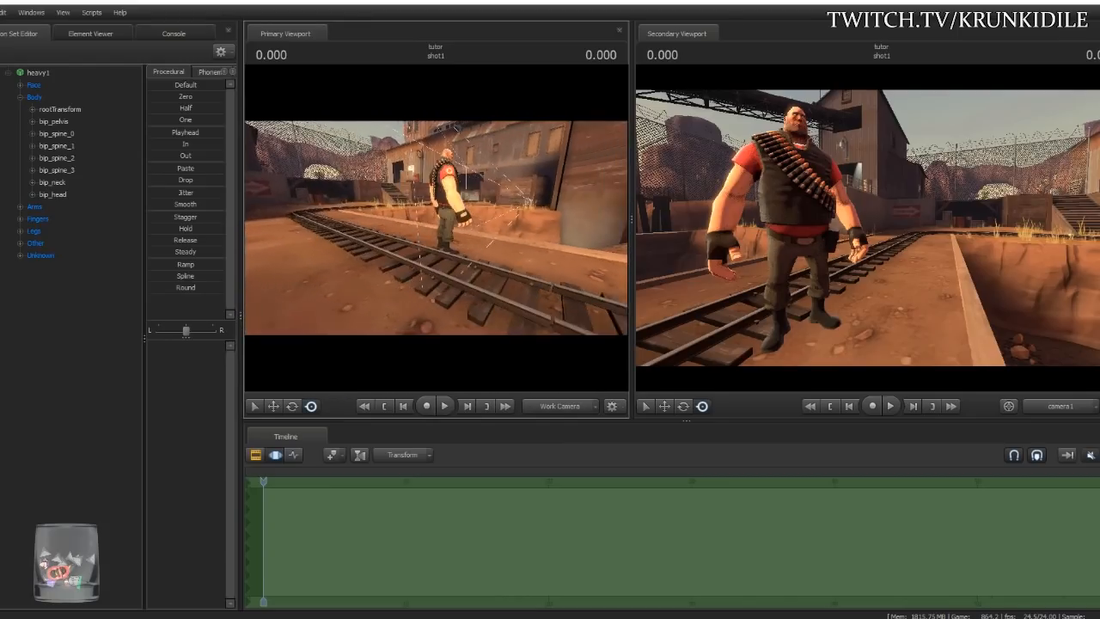
key(w)
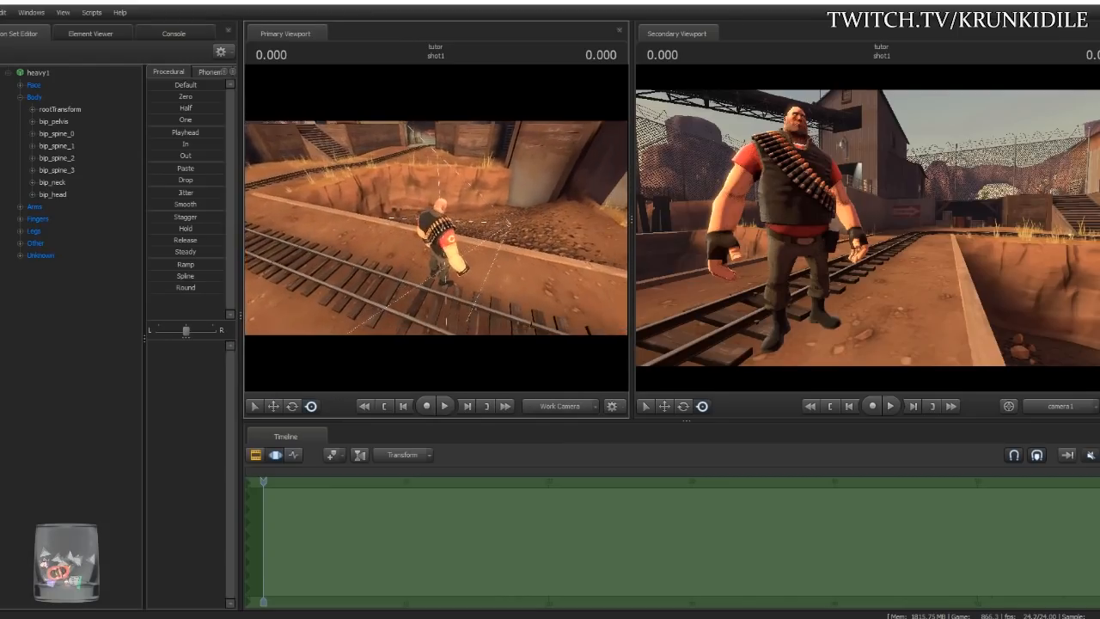
key(s)
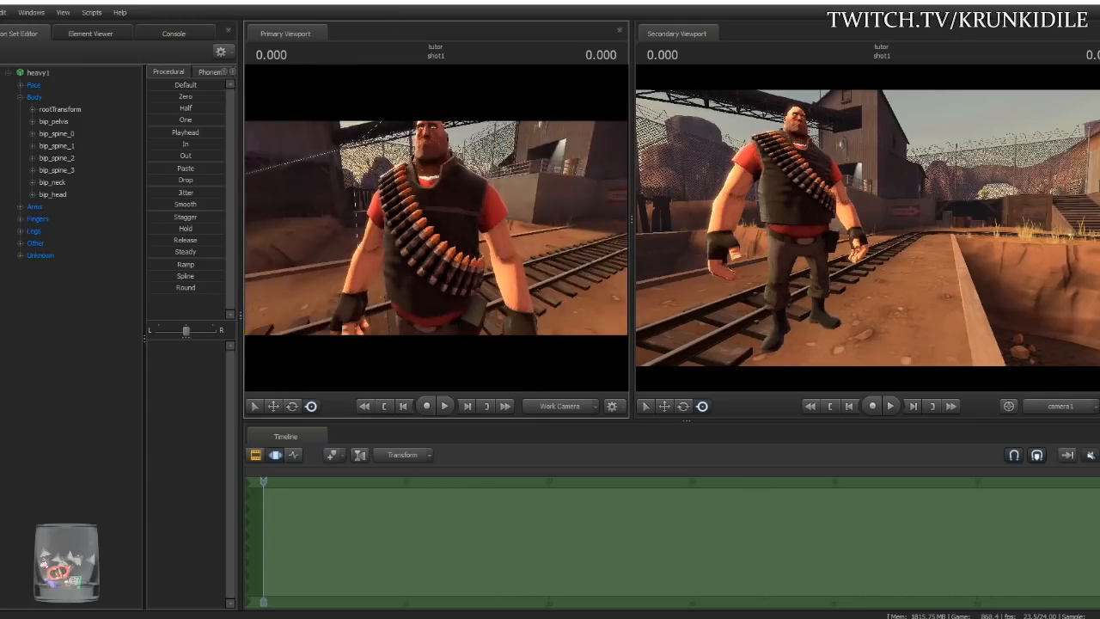
key(w)
key(s)
key(a)
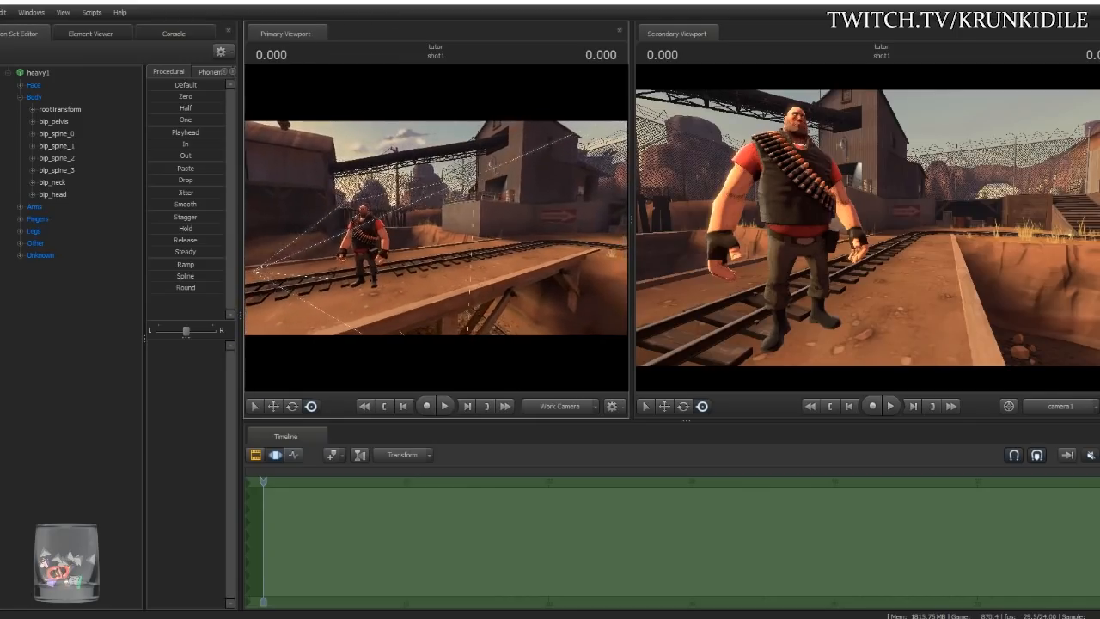
key(d)
key(w)
drag(438, 232, 535, 245)
key(a)
key(s)
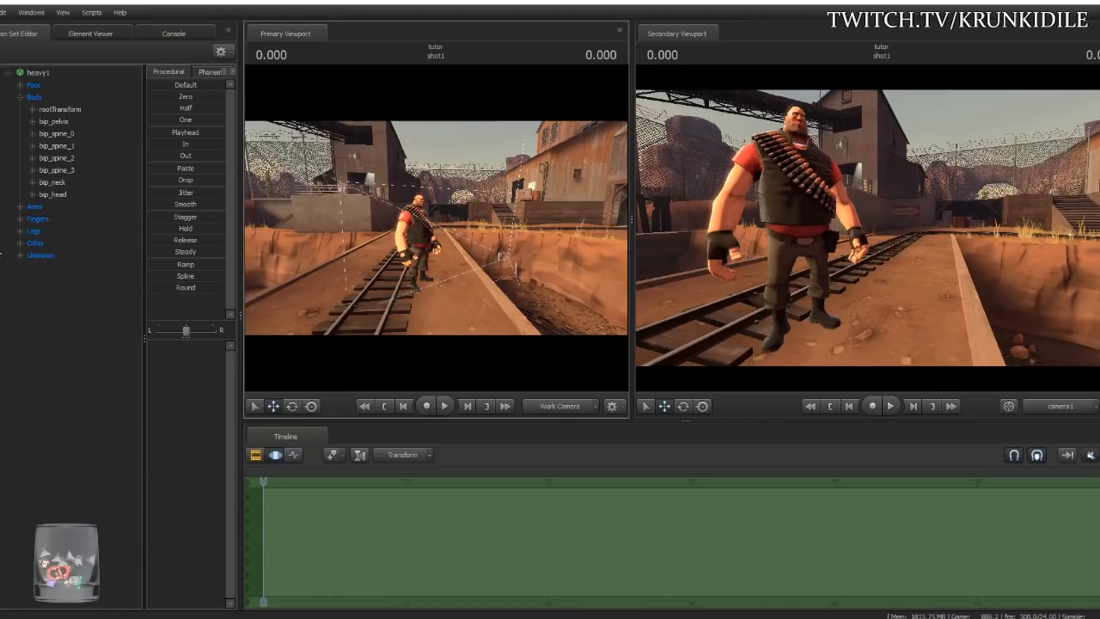
- Create an animation set for the existing camera1 element and expand the new Cameras group
right_click(42, 308)
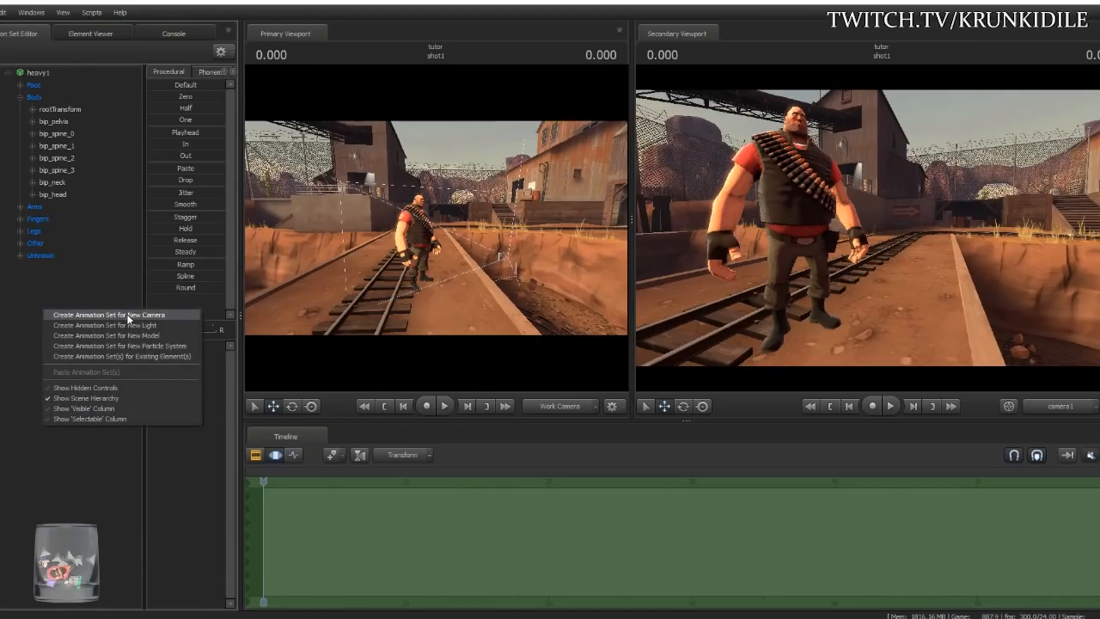
click(146, 356)
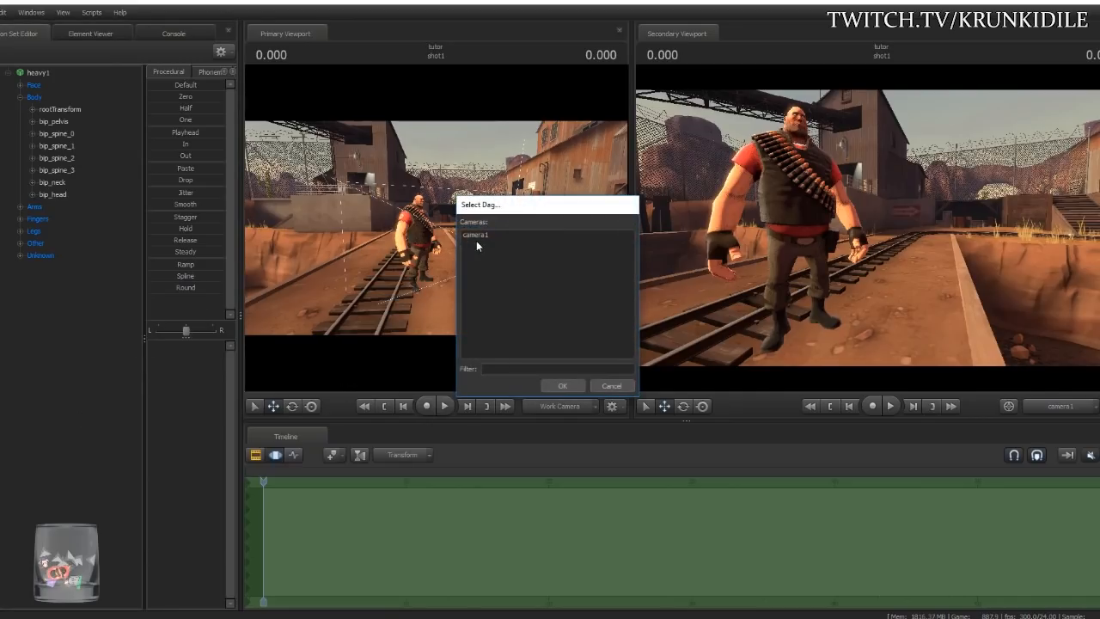
click(480, 235)
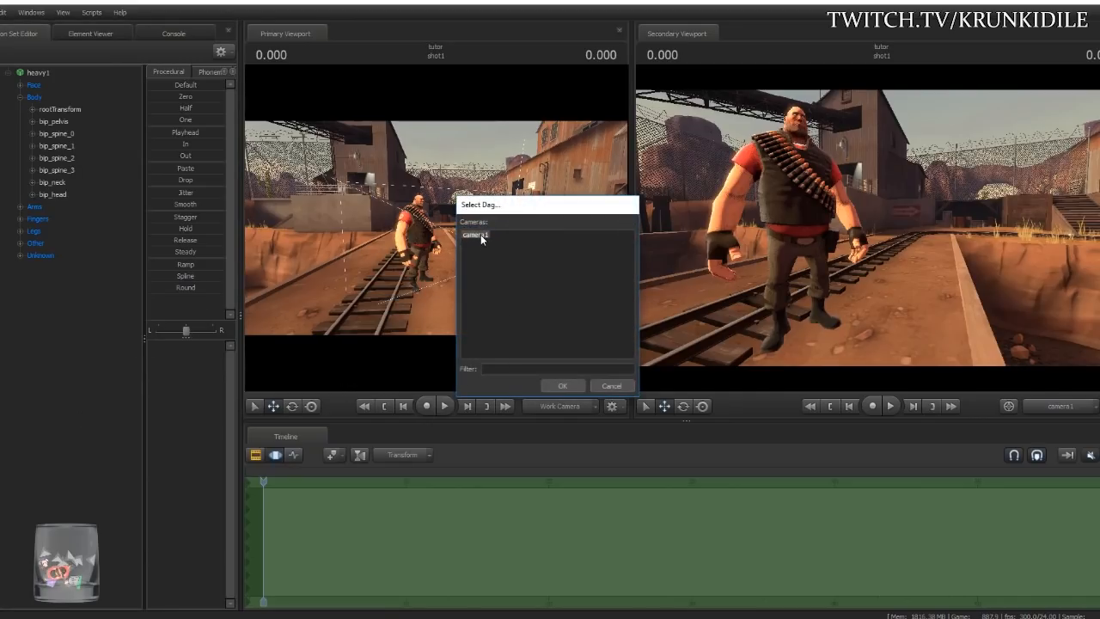
click(561, 386)
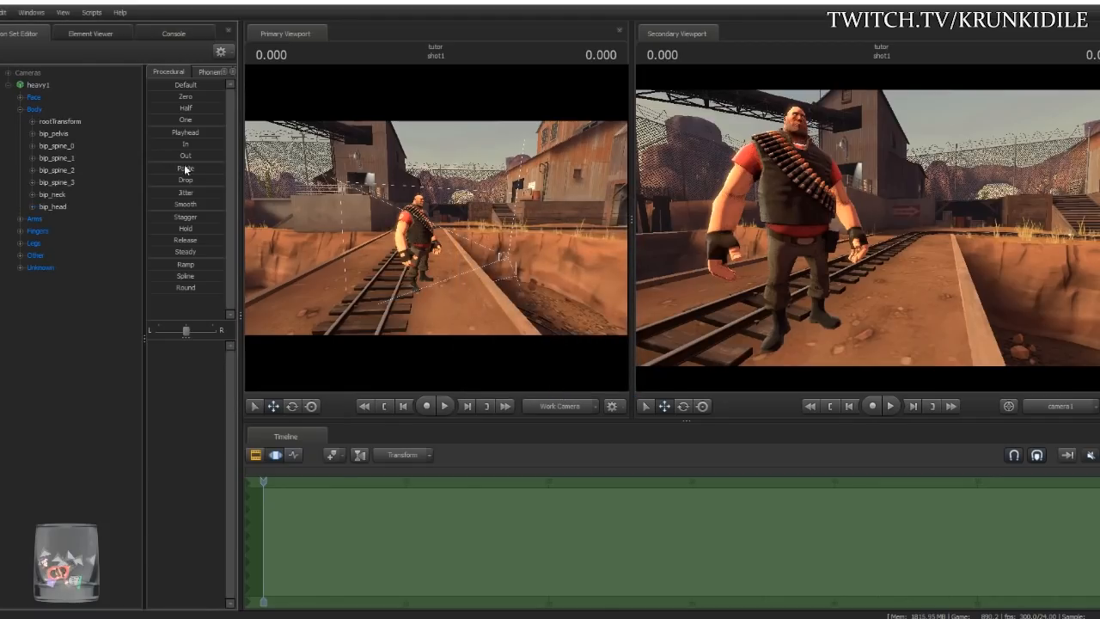
click(8, 73)
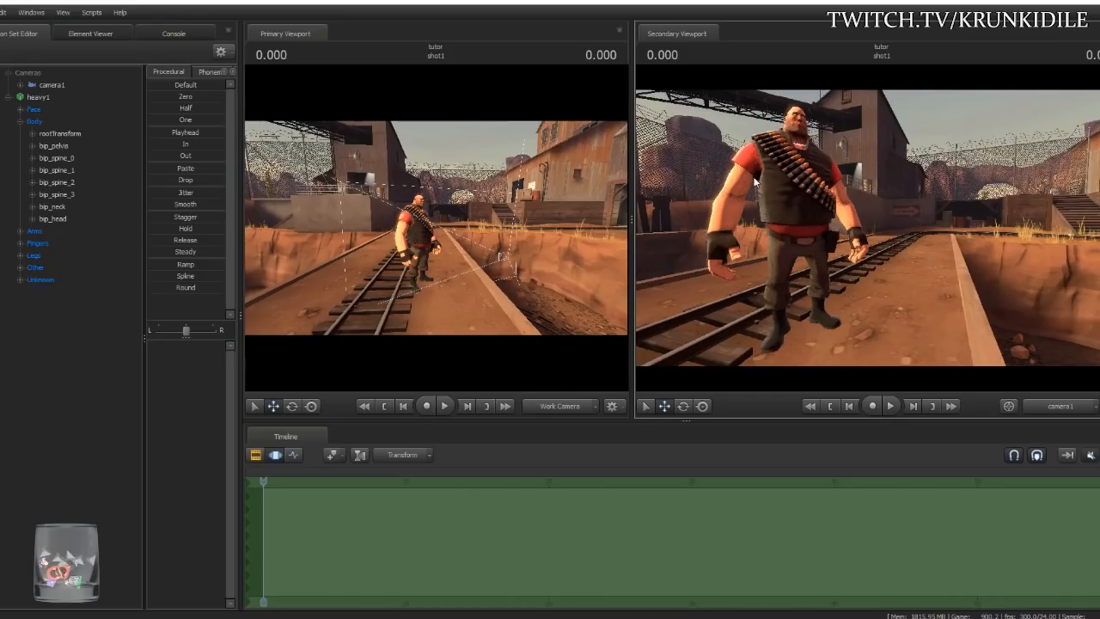
- Dismiss the invalid-manipulation warning, select camera1 in the Motion Editor, test a re-aim, and undo it
click(259, 456)
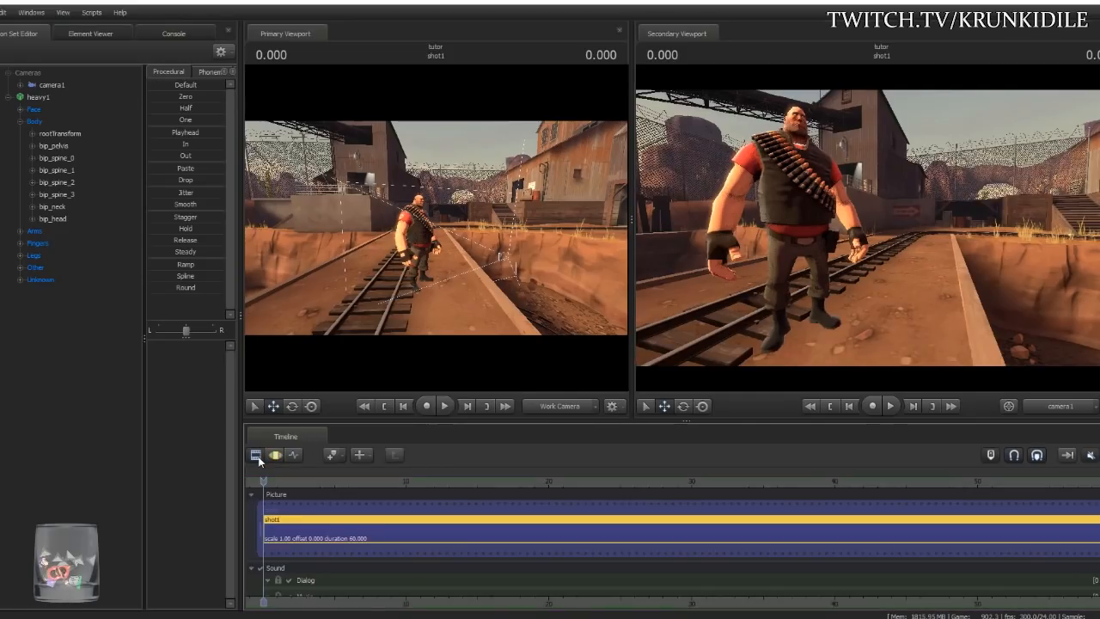
click(775, 178)
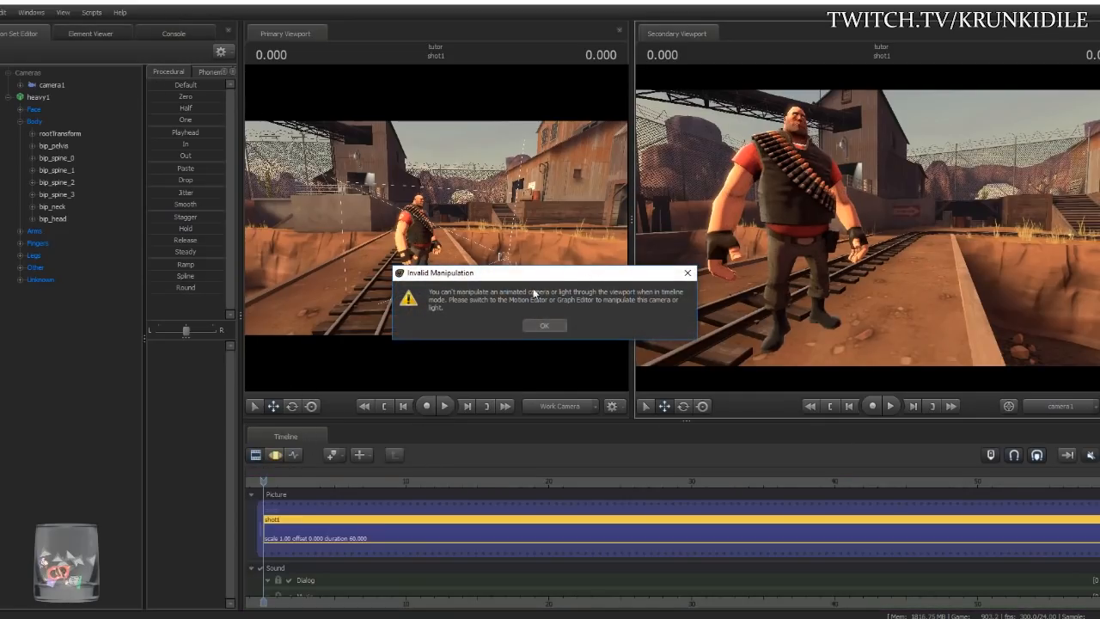
click(542, 326)
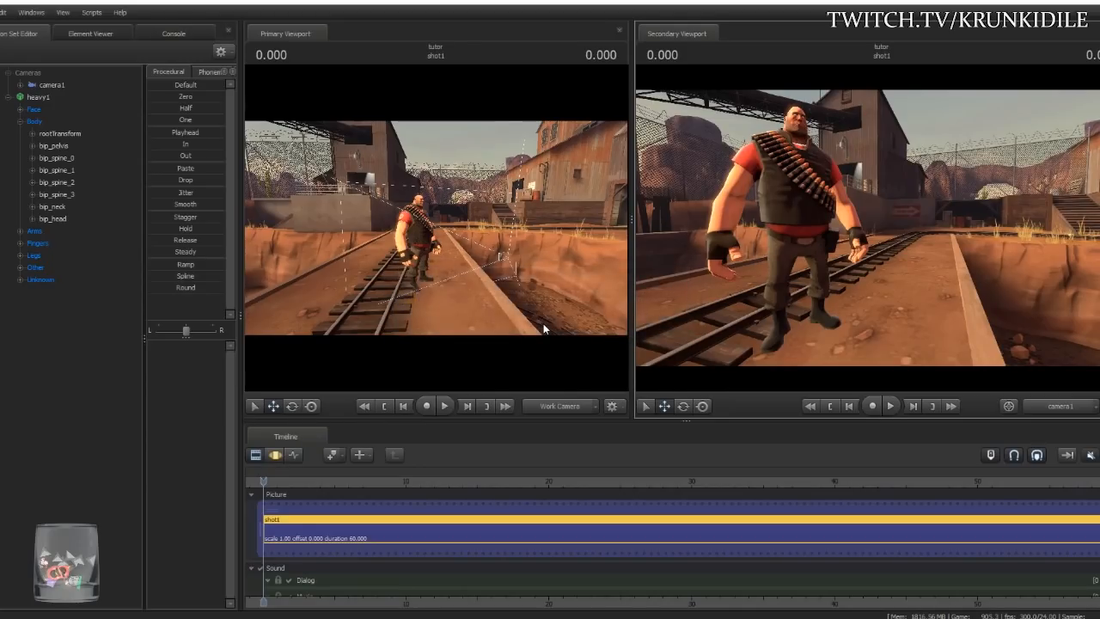
click(273, 459)
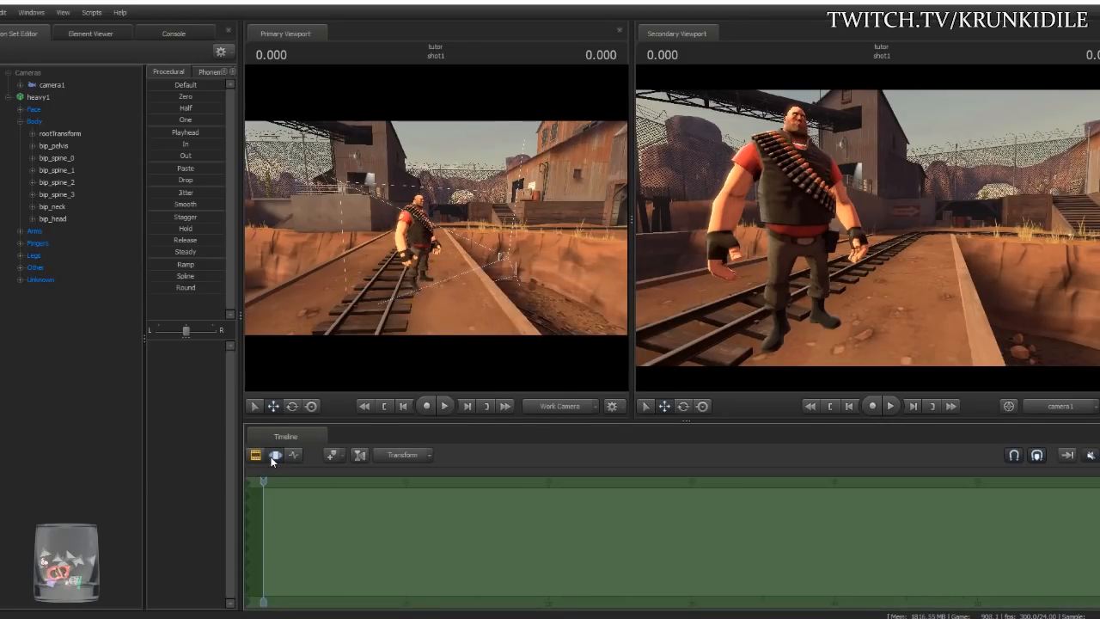
click(51, 85)
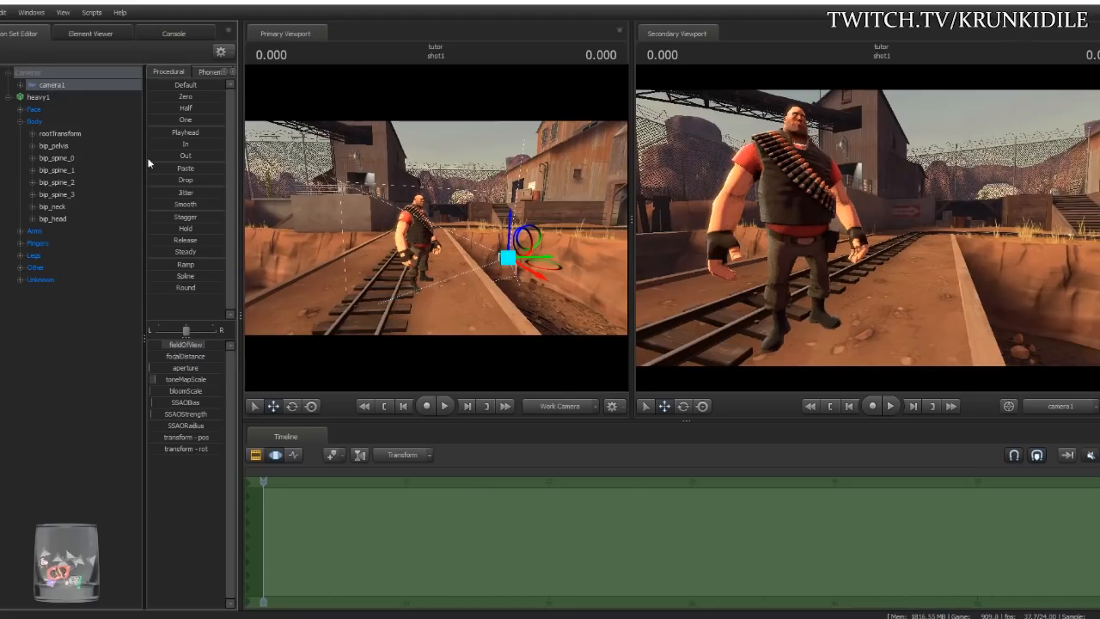
drag(903, 254, 866, 252)
key(ctrl+z)
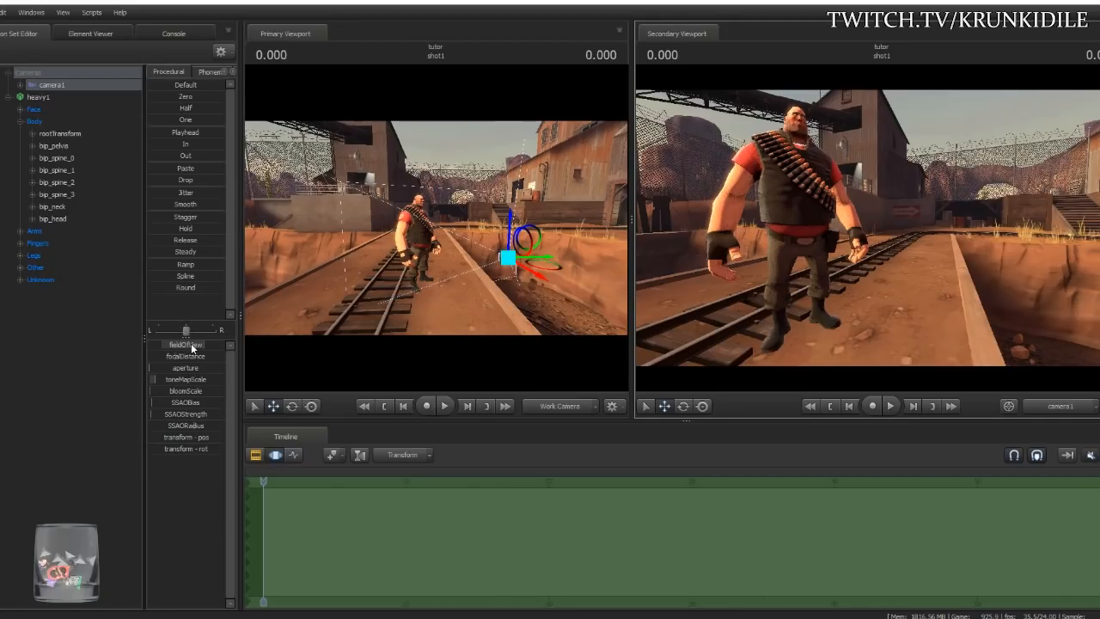
- Select camera1 and drag the left panel splitter right to widen the Animation Set Editor
click(38, 97)
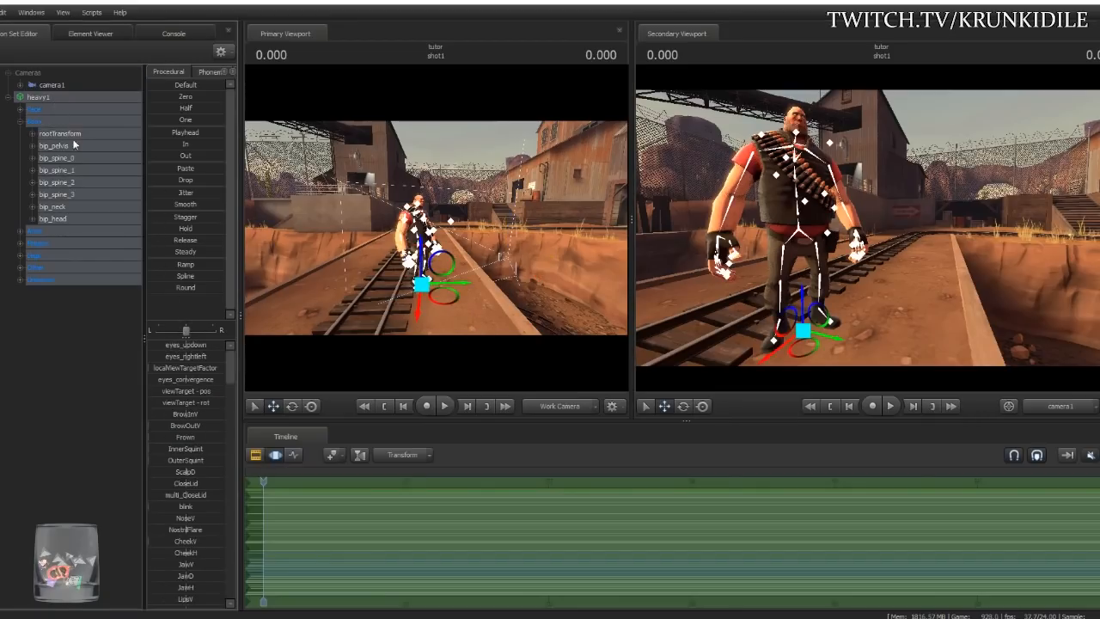
click(51, 85)
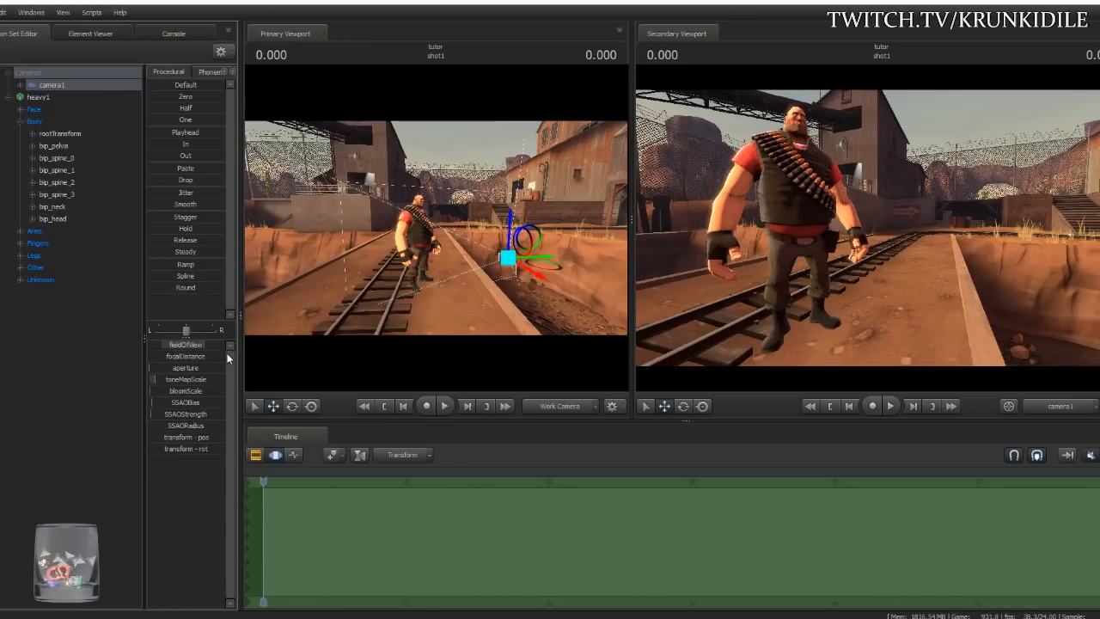
drag(242, 361, 330, 367)
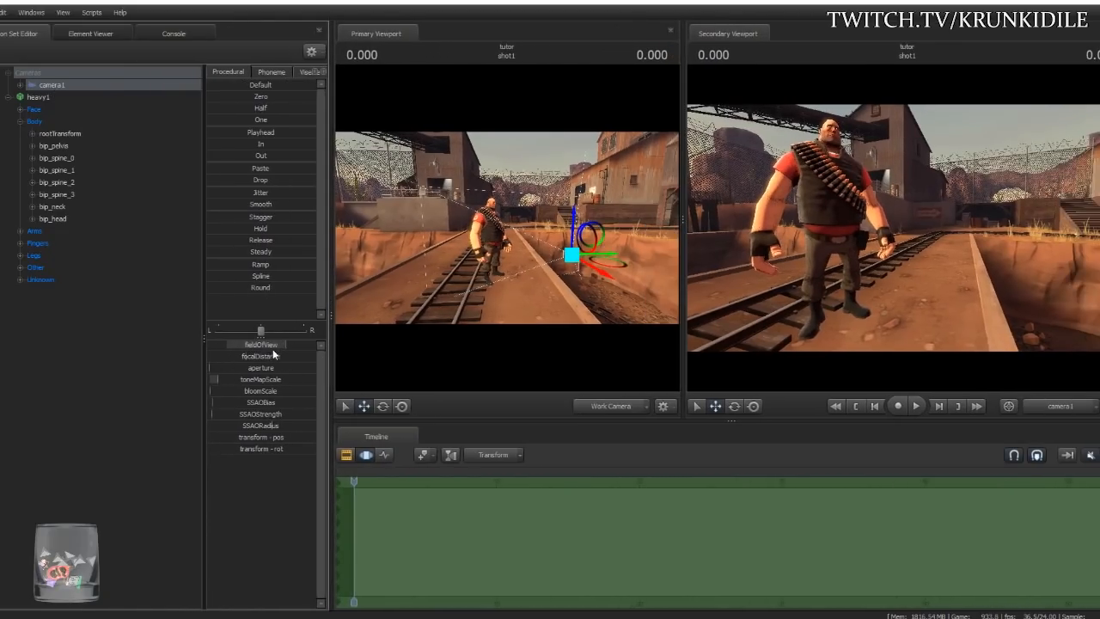
- Orbit and fly the work view around the Heavy from his face to his front
click(597, 406)
drag(599, 366, 552, 307)
key(w)
key(w)
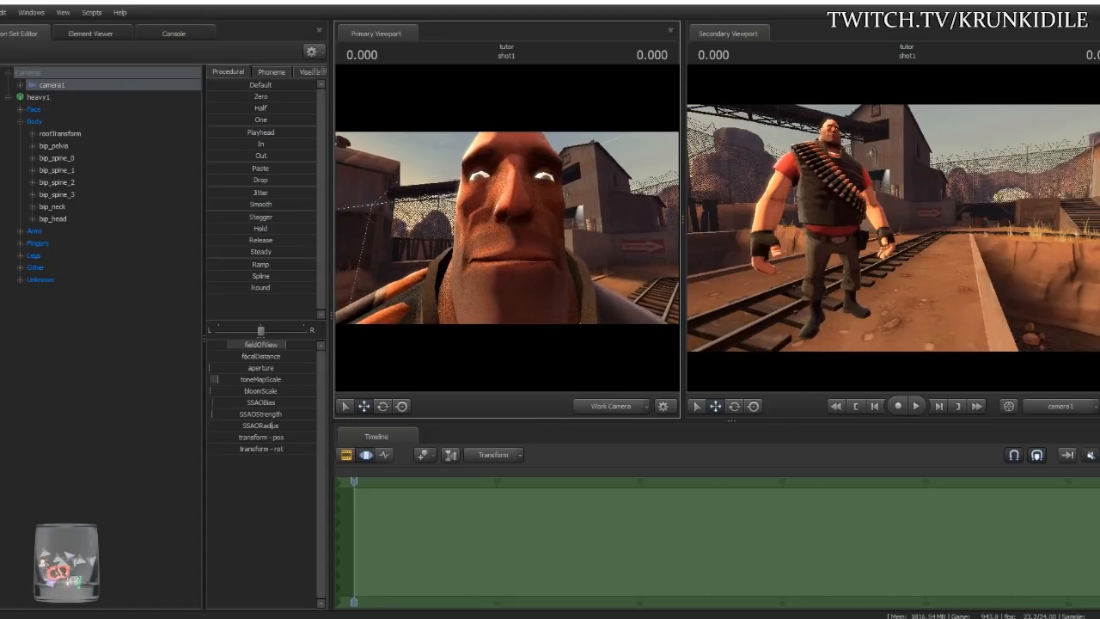
key(d)
key(a)
key(d)
key(a)
mouse_move(545, 308)
mouse_down()
mouse_move(508, 303)
mouse_move(550, 290)
mouse_up()
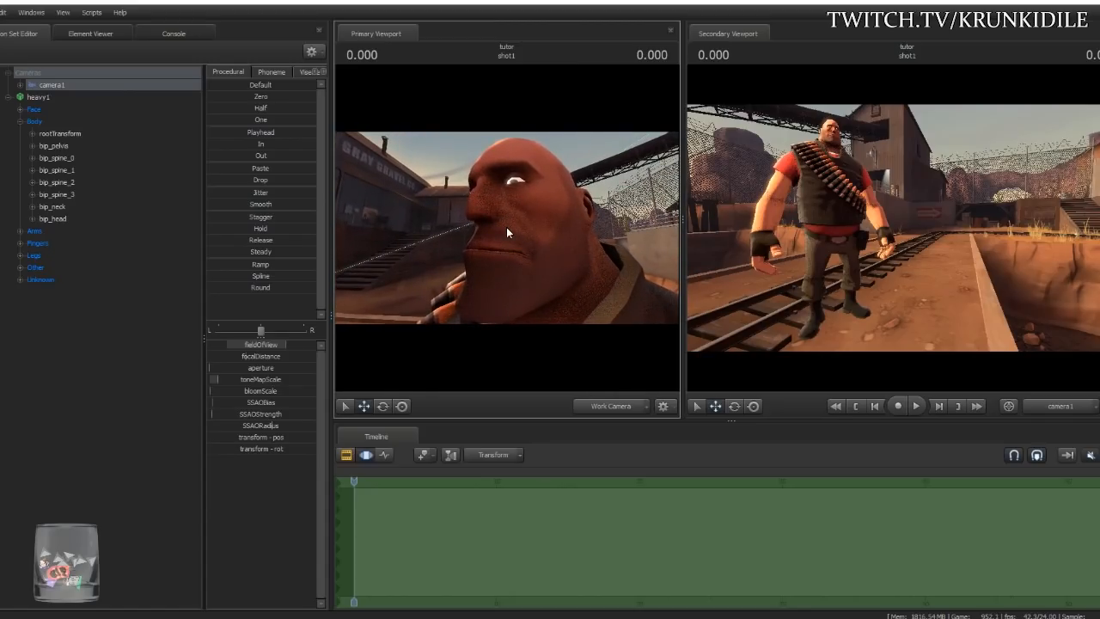
key(a)
drag(504, 242, 531, 268)
- Pull the work view back and raise it just behind camera1's manipulator above the tracks
key(s)
key(s)
key(s)
key(a)
key(d)
key(z)
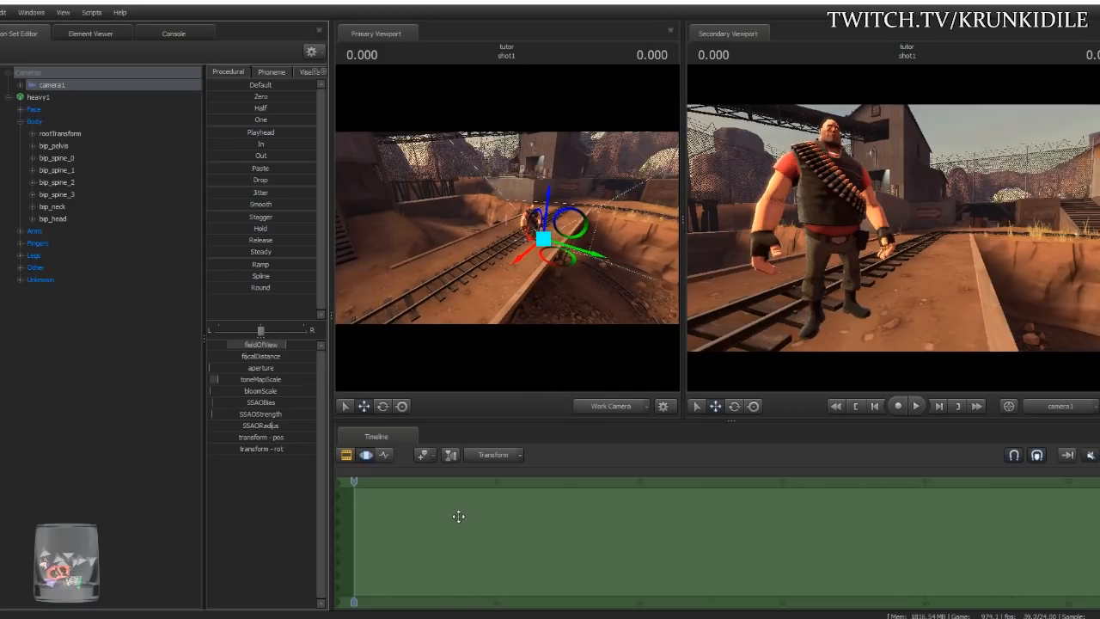
- Narrow camera1's field of view and fly it back and right to frame the whole Heavy
drag(300, 345, 263, 343)
drag(287, 345, 235, 344)
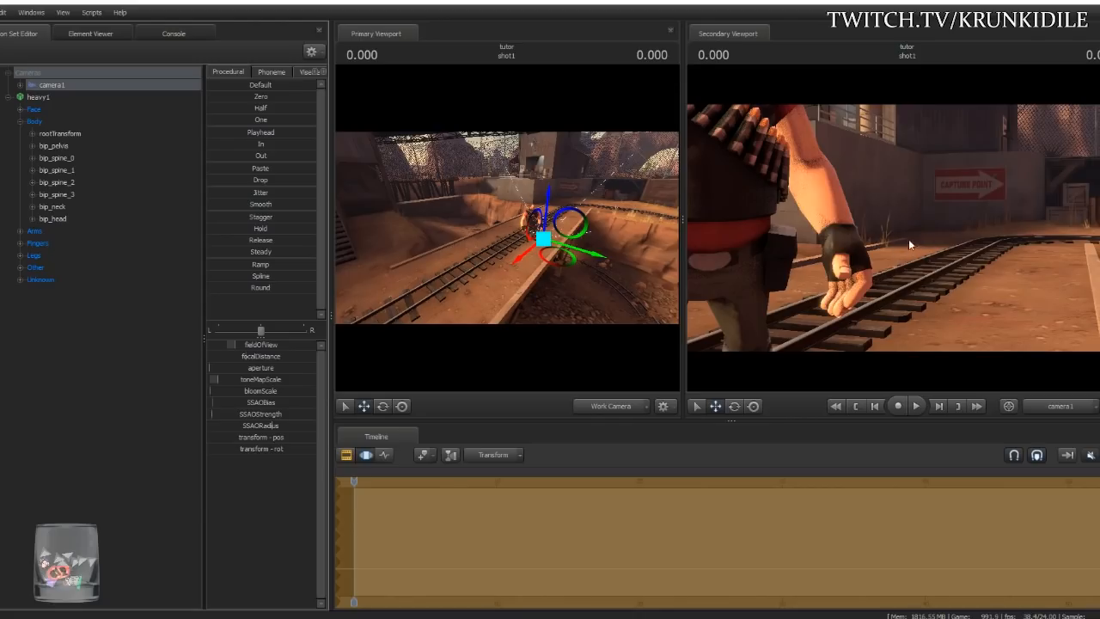
drag(900, 243, 907, 234)
key(s)
key(w)
key(w)
key(d)
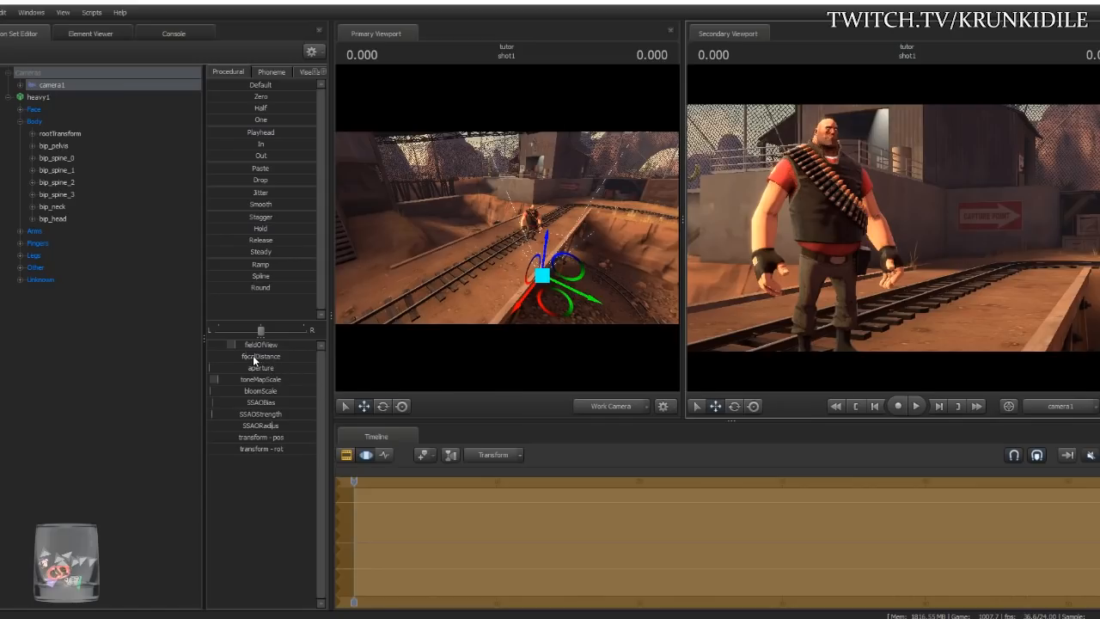
- Raise camera1's focal distance to about 169.8, then deselect the camera
drag(250, 360, 250, 360)
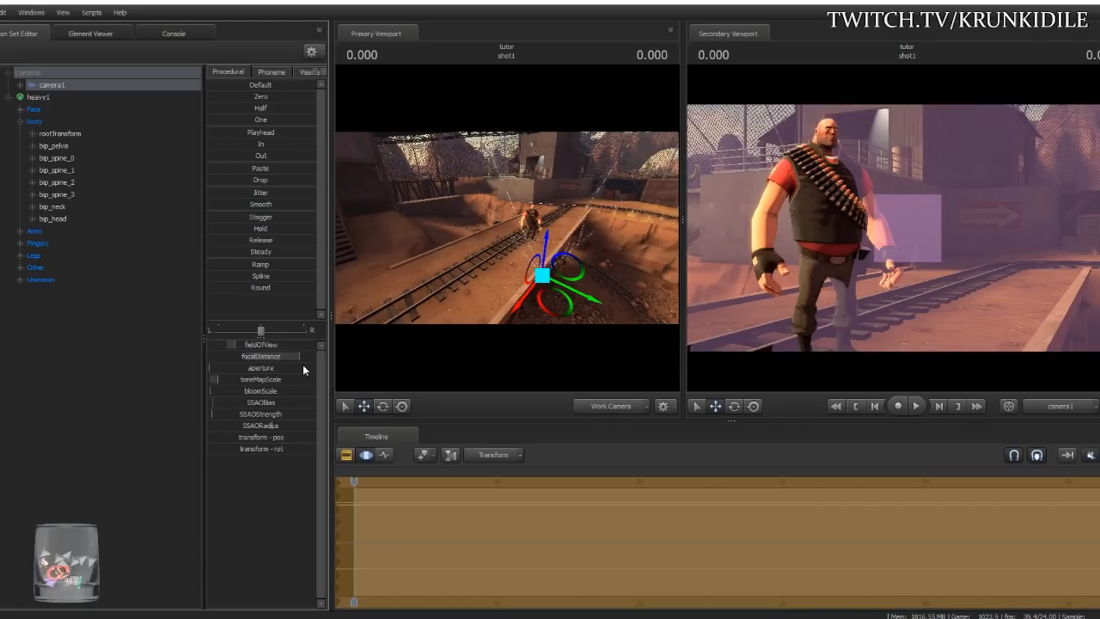
drag(303, 370, 303, 370)
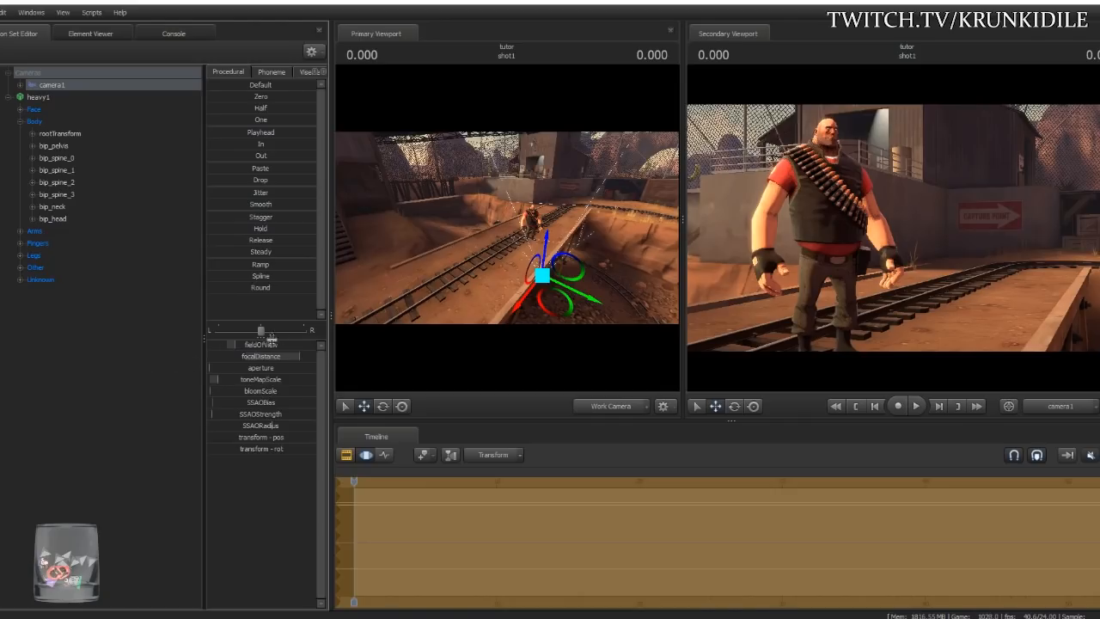
click(142, 319)
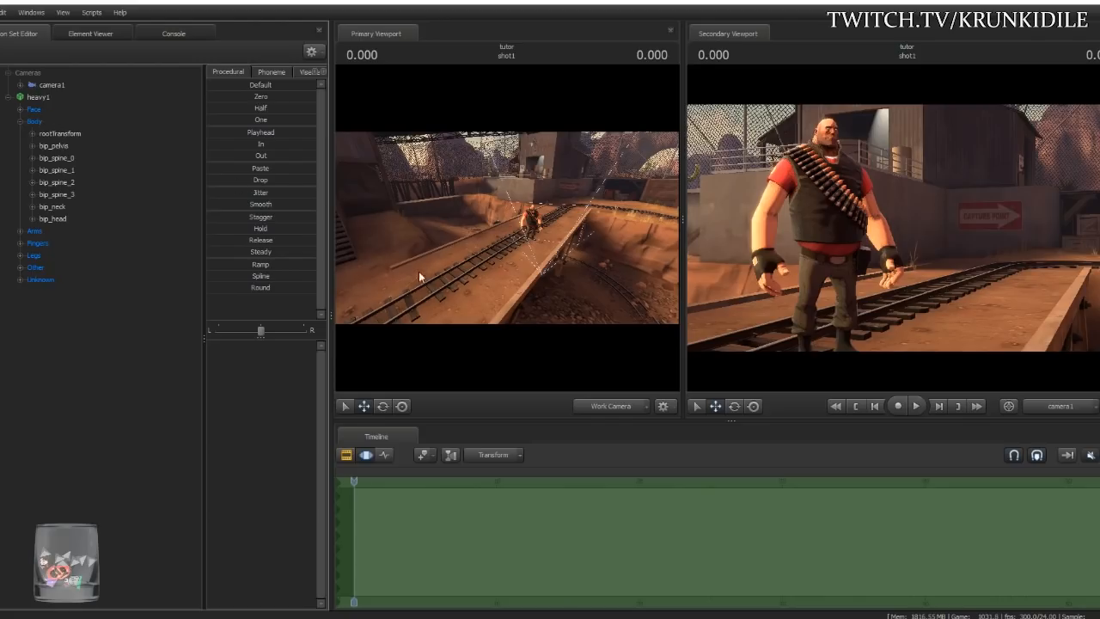
- Fly and turn the work view toward the Heavy so his whole body is framed
key(w)
drag(599, 338, 641, 327)
key(w)
drag(507, 227, 496, 202)
key(s)
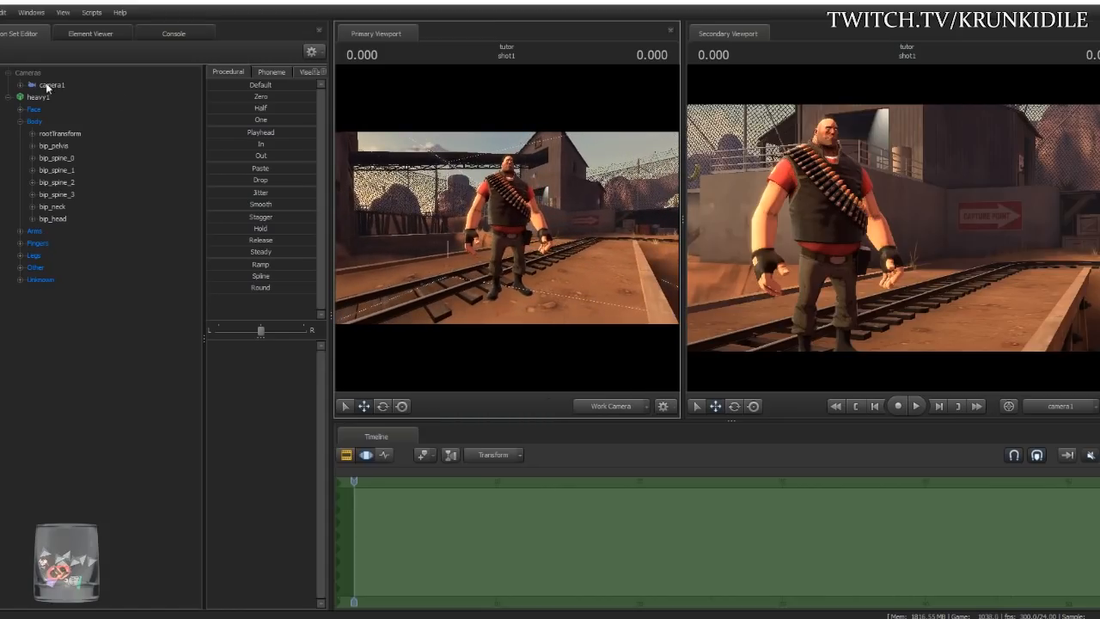
- Select the pelvis and trial-rotate the Heavy's left and right hips outward with the Rotate tool
click(61, 145)
click(383, 406)
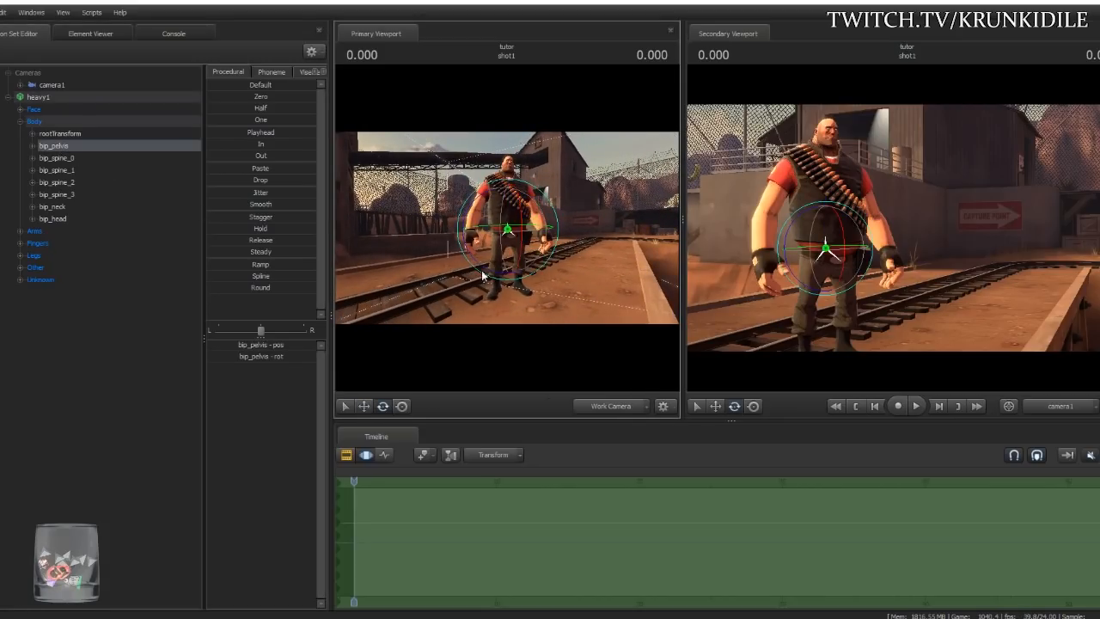
click(401, 405)
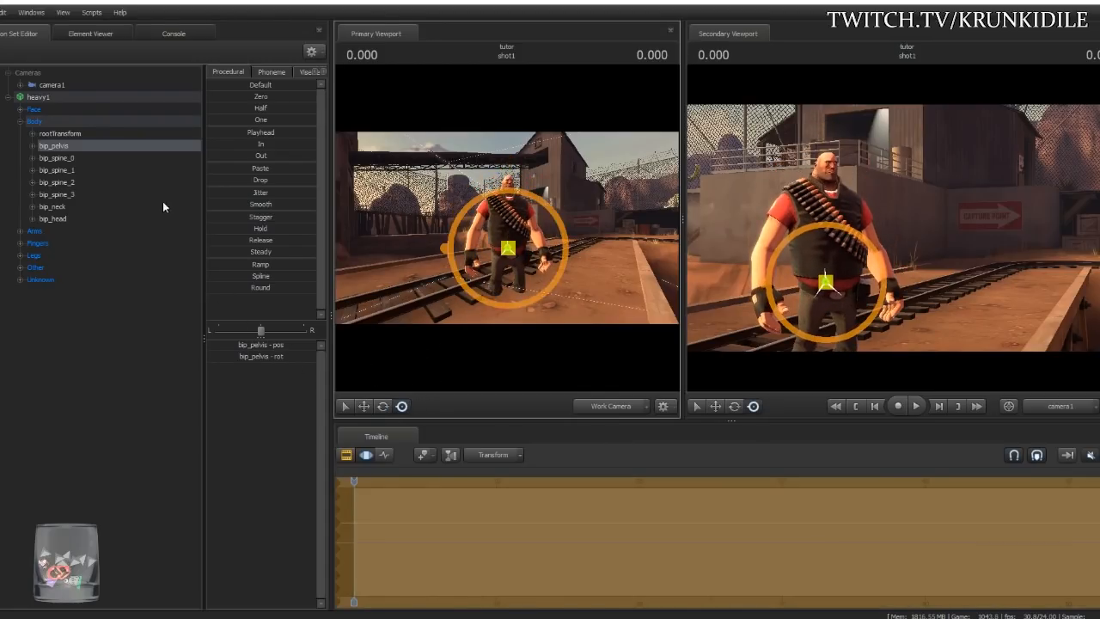
ctrl+click(520, 269)
drag(542, 265, 543, 210)
ctrl+click(499, 269)
drag(500, 295, 485, 226)
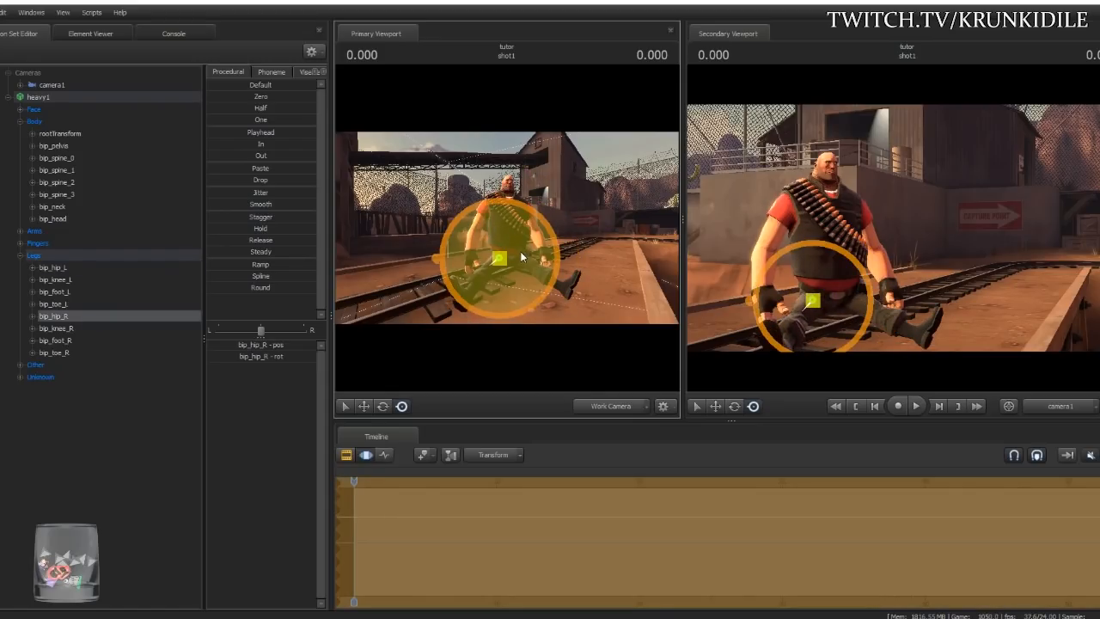
- Undo the trial hip rotations, returning the Heavy to his standing pose
key(w)
drag(603, 247, 607, 269)
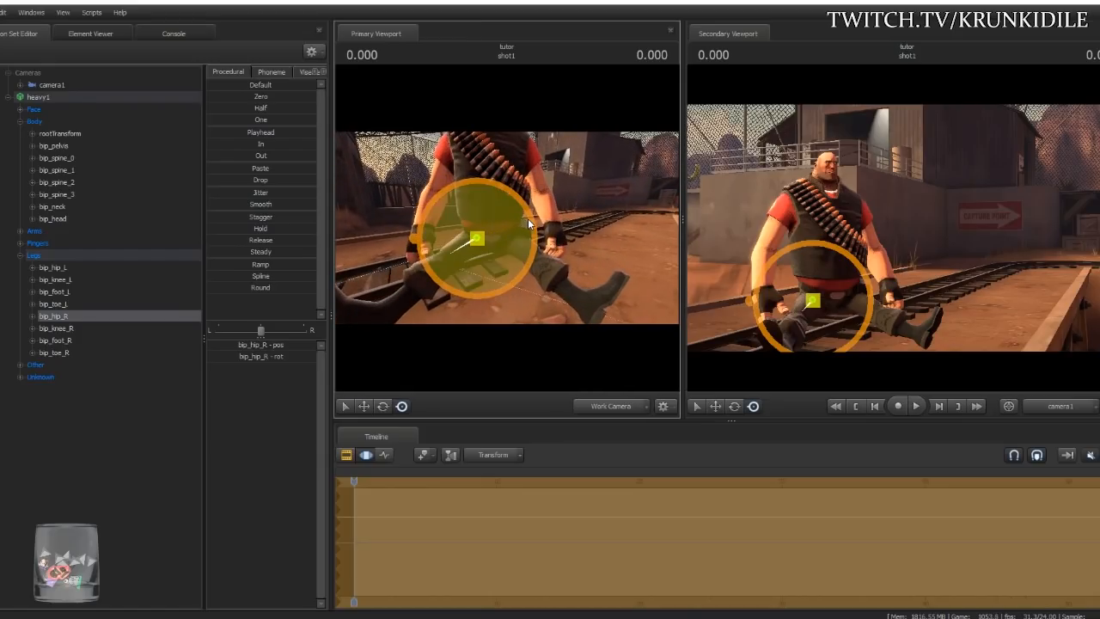
key(ctrl+z)
key(ctrl+y)
key(ctrl+z)
key(ctrl+z)
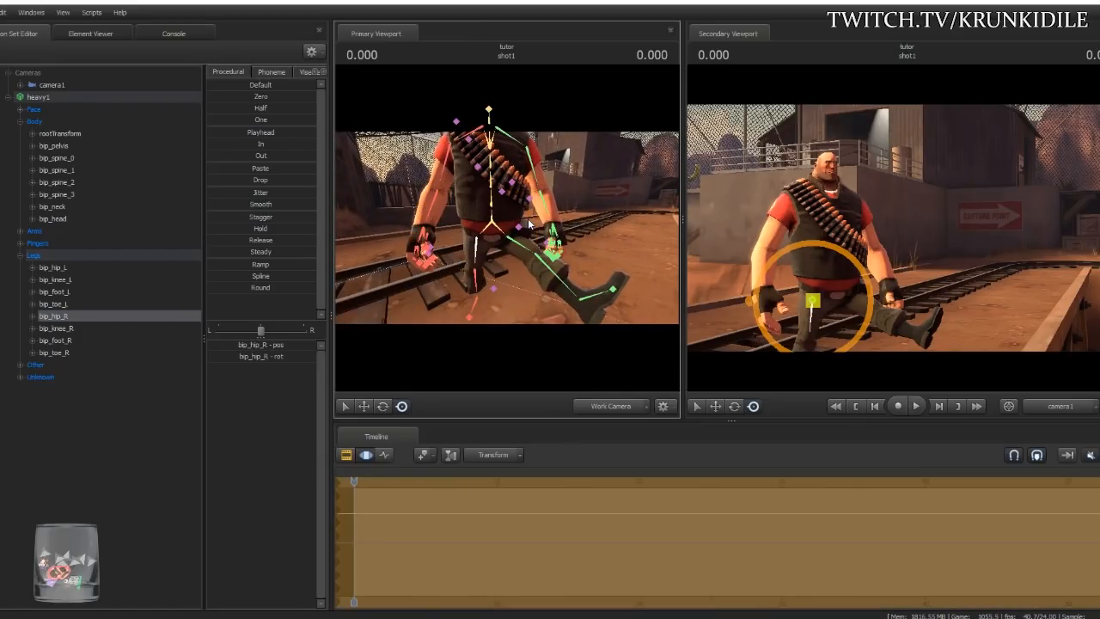
key(ctrl+z)
key(ctrl+z)
key(ctrl+z)
- With the Rotate tool and Ctrl bone overlay, select the Heavy's bip_pelvis bone
drag(597, 289, 588, 268)
key(s)
key(s)
click(382, 408)
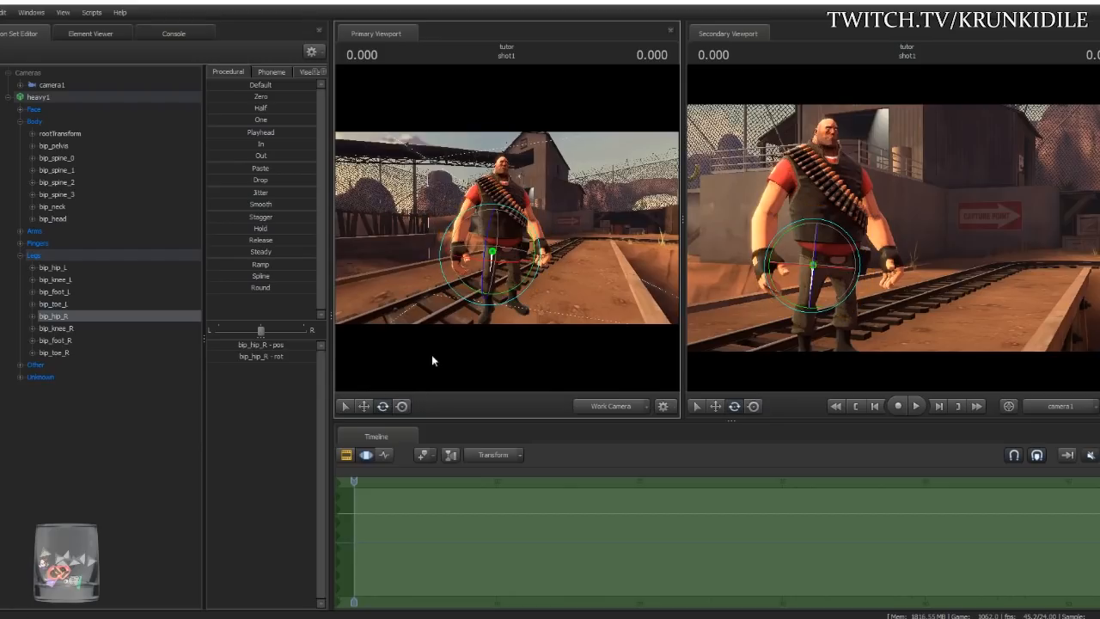
drag(507, 249, 512, 248)
key(ctrl)
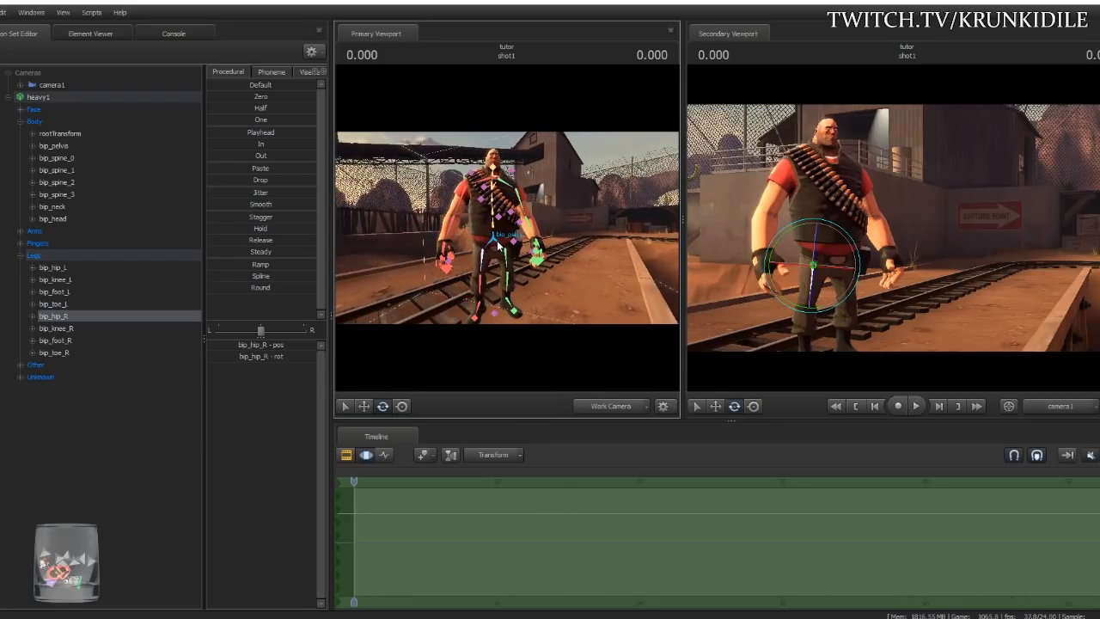
ctrl+click(495, 240)
key(ctrl)
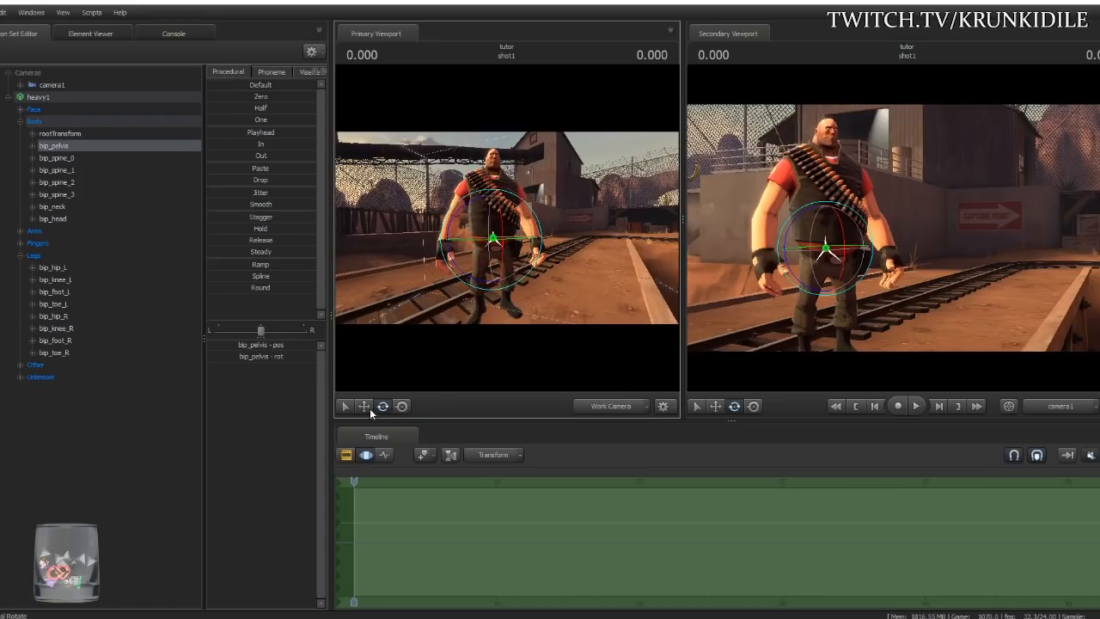
mouse_move(493, 270)
mouse_down()
mouse_move(430, 226)
mouse_move(486, 279)
mouse_move(513, 261)
mouse_up()
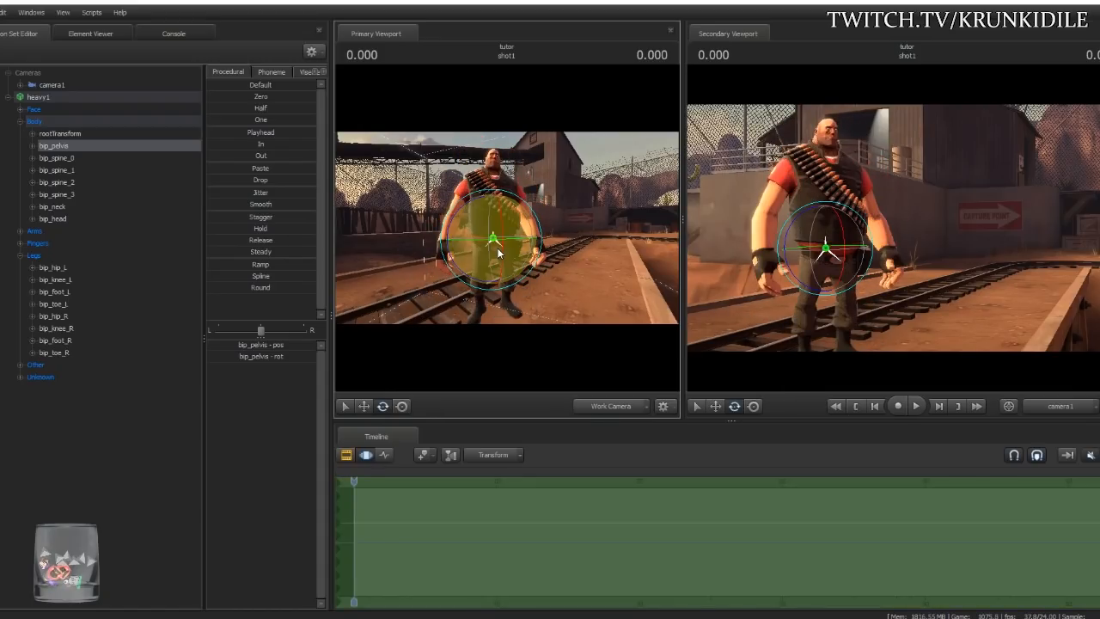
key(ctrl)
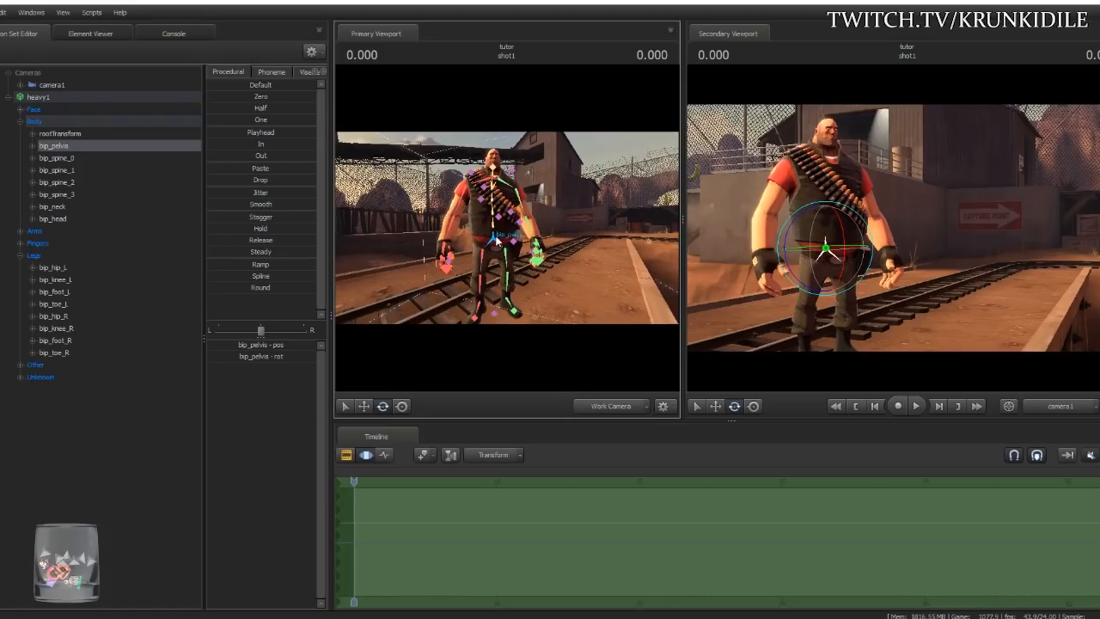
click(499, 230)
drag(513, 239, 472, 259)
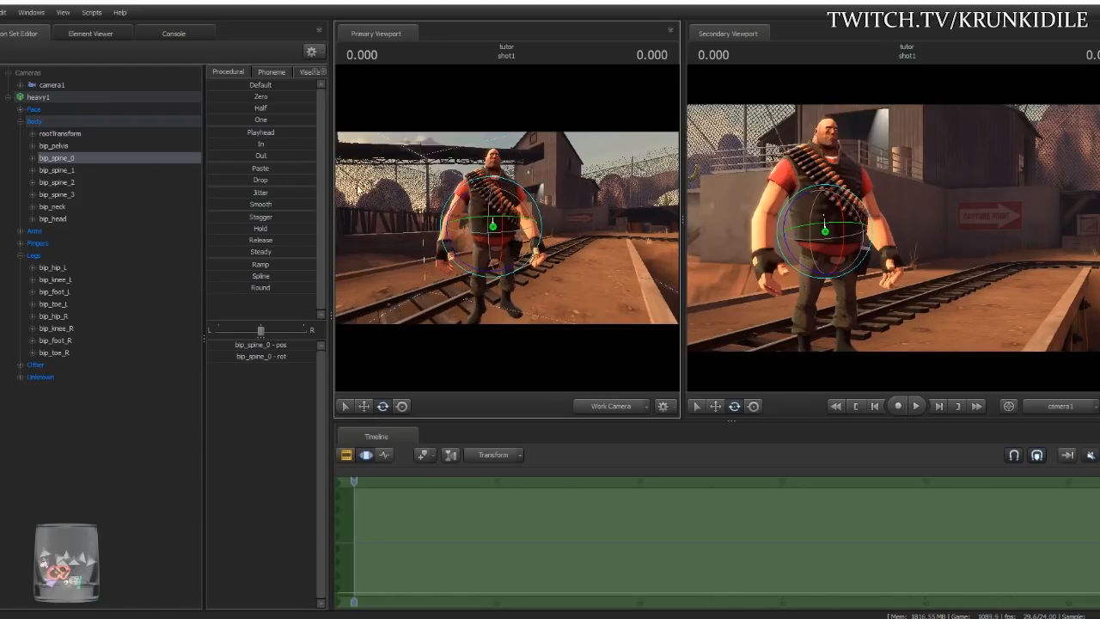
key(ctrl)
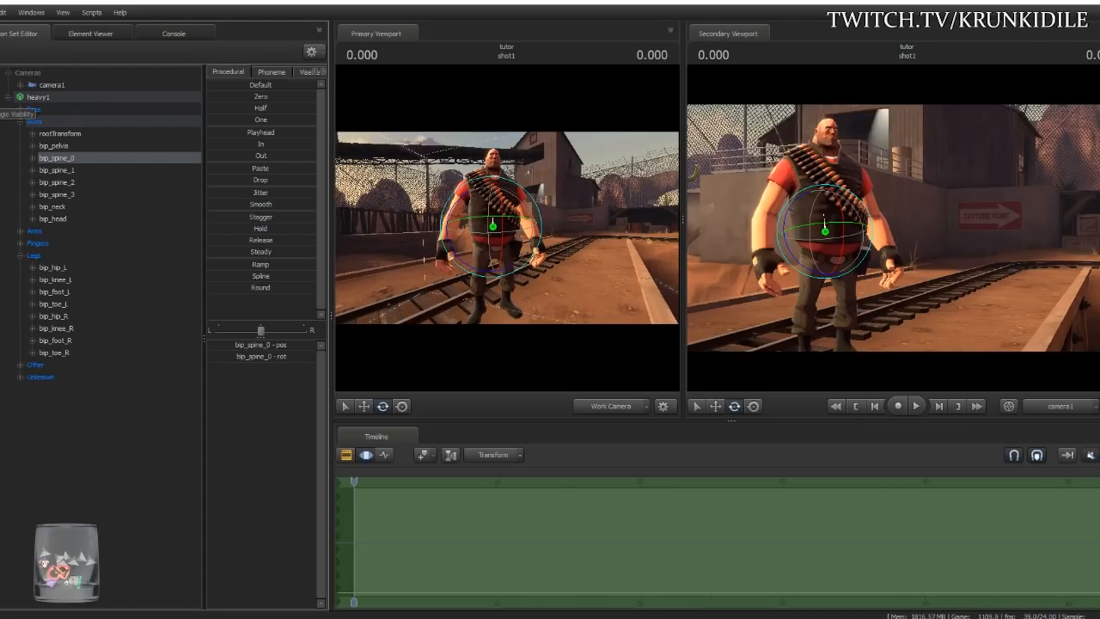
click(20, 122)
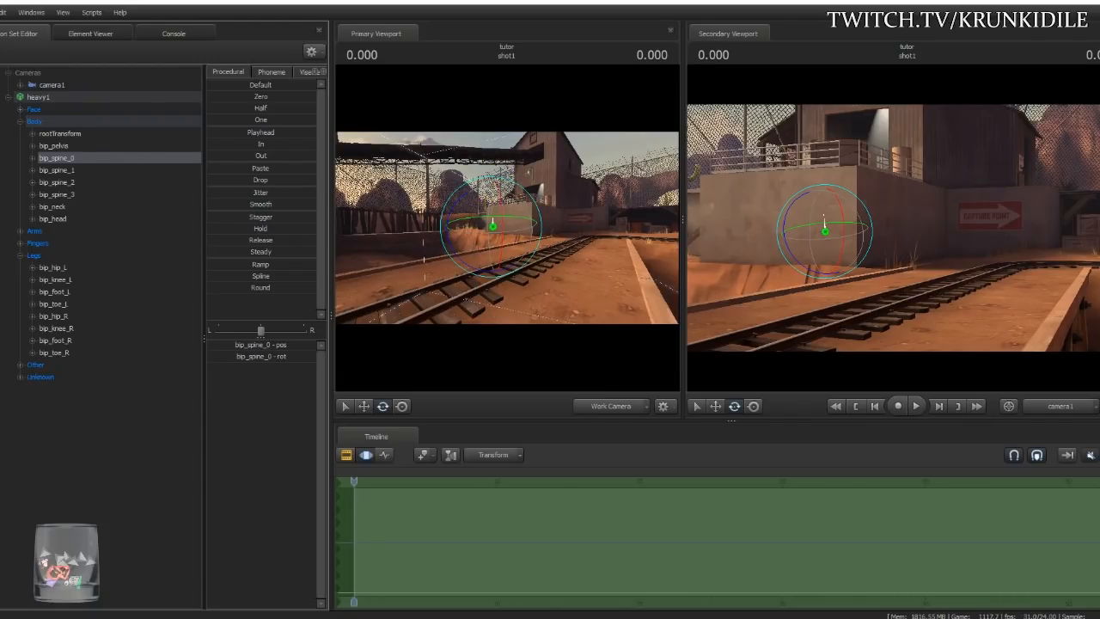
click(1, 97)
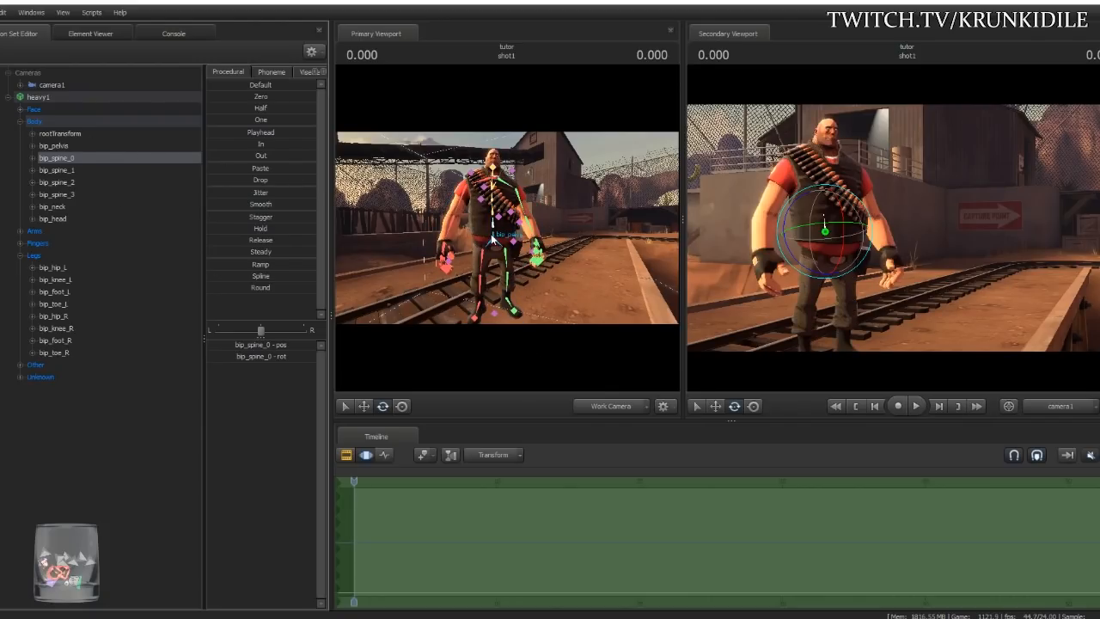
click(495, 243)
click(402, 406)
drag(491, 247, 518, 238)
key(ctrl+z)
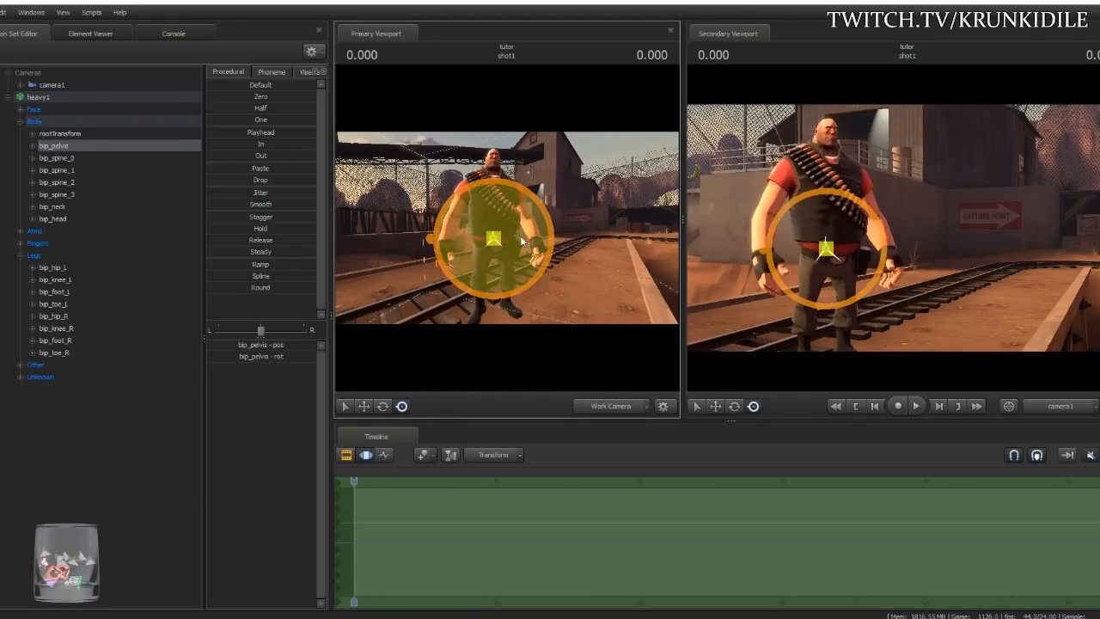
click(496, 227)
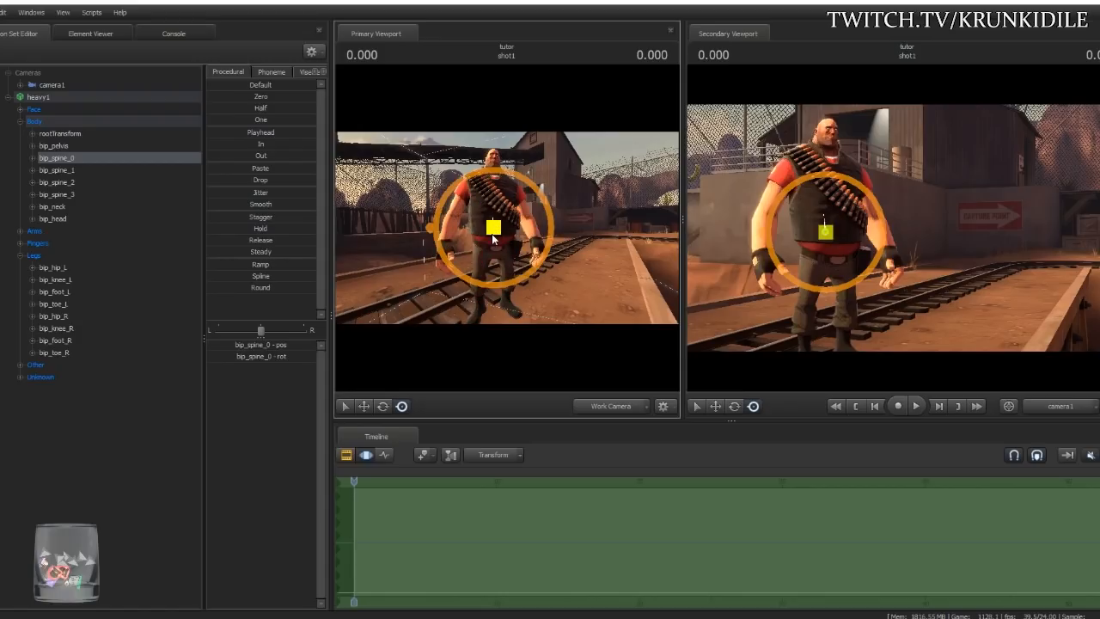
mouse_move(496, 227)
mouse_down()
mouse_move(531, 241)
mouse_move(521, 251)
mouse_move(503, 225)
mouse_move(452, 246)
mouse_move(430, 323)
mouse_move(468, 184)
mouse_move(515, 184)
mouse_move(479, 220)
mouse_move(502, 220)
mouse_move(488, 262)
mouse_move(514, 189)
mouse_move(498, 275)
mouse_move(503, 215)
mouse_move(507, 227)
mouse_up()
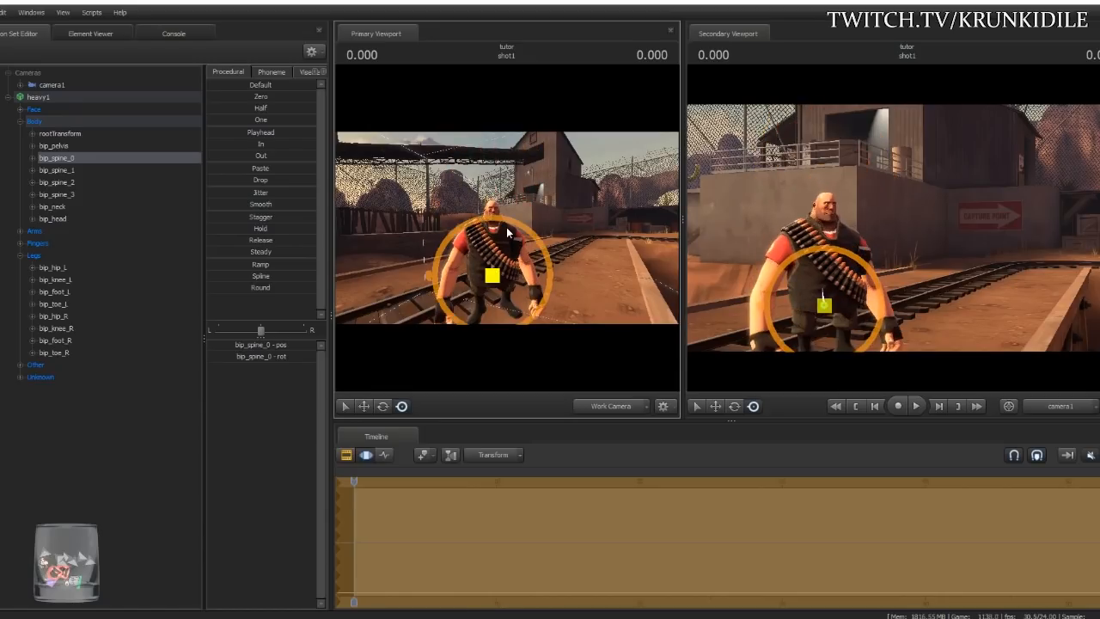
key(ctrl+z)
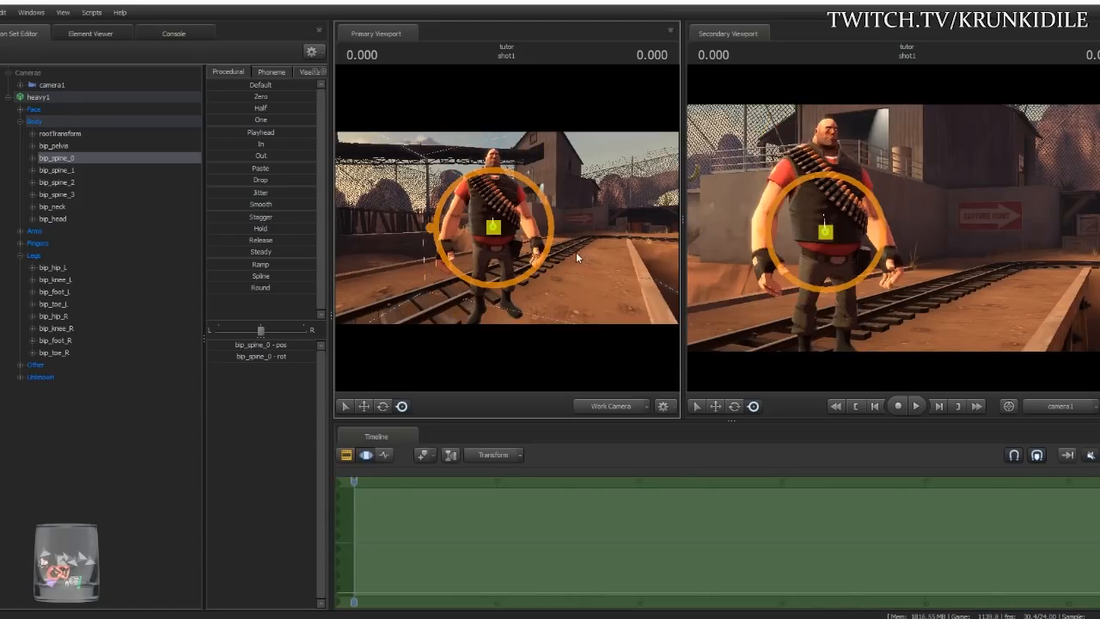
key(q)
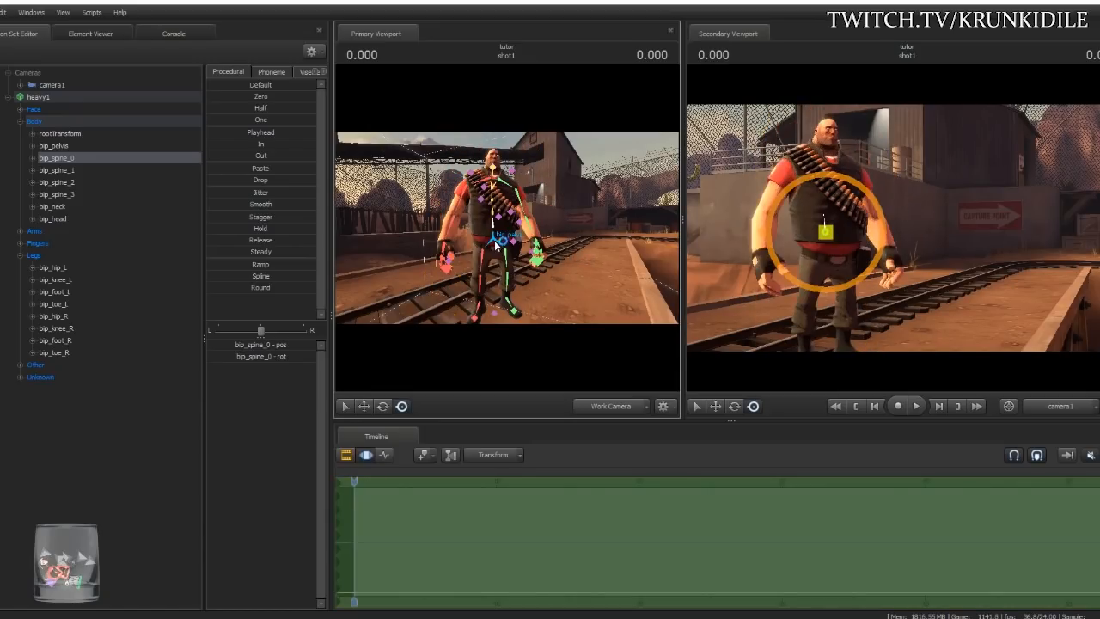
click(494, 163)
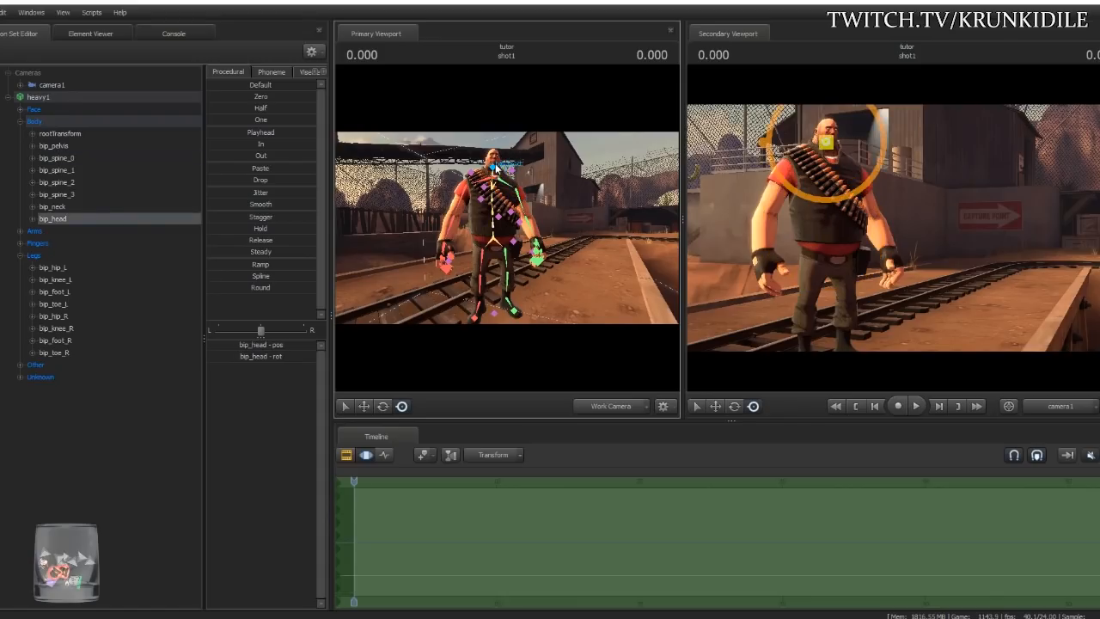
- Test-rotate the Heavy's head and right forearm, undoing both changes
key(e)
drag(495, 162, 506, 228)
key(ctrl+z)
click(449, 227)
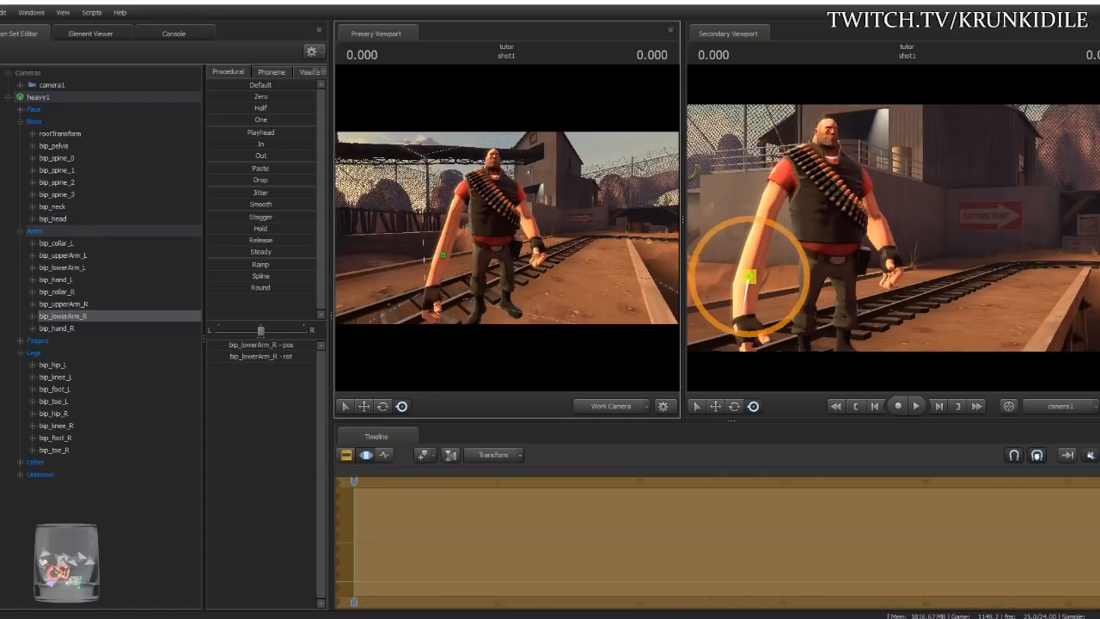
key(ctrl+z)
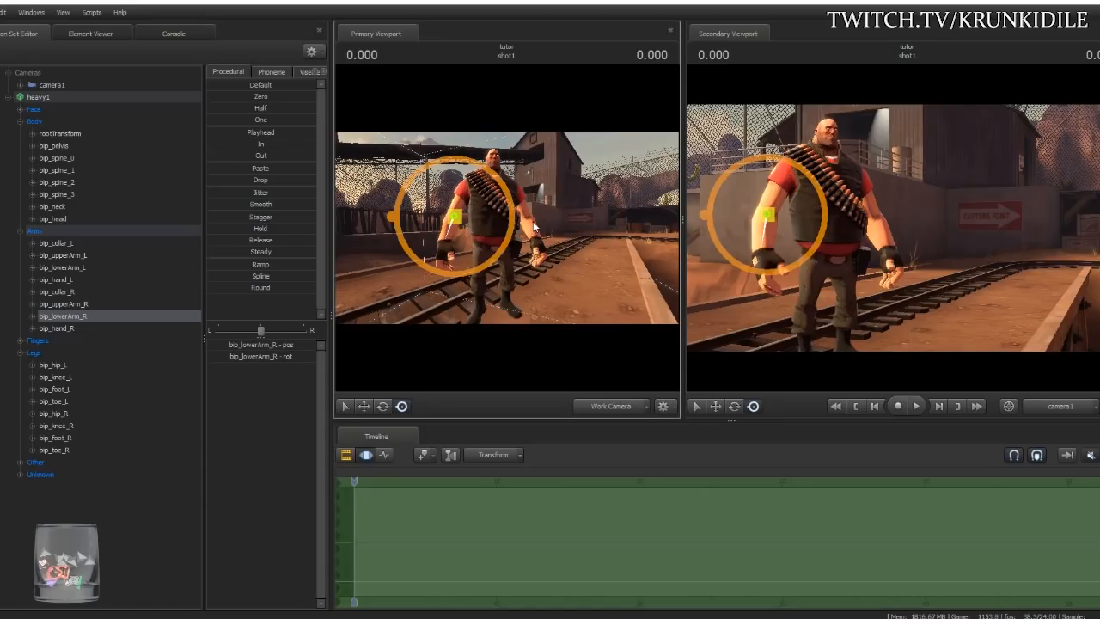
- Fly the view closer to the Heavy and select his middle spine bone via the skeleton overlay
drag(507, 228, 558, 228)
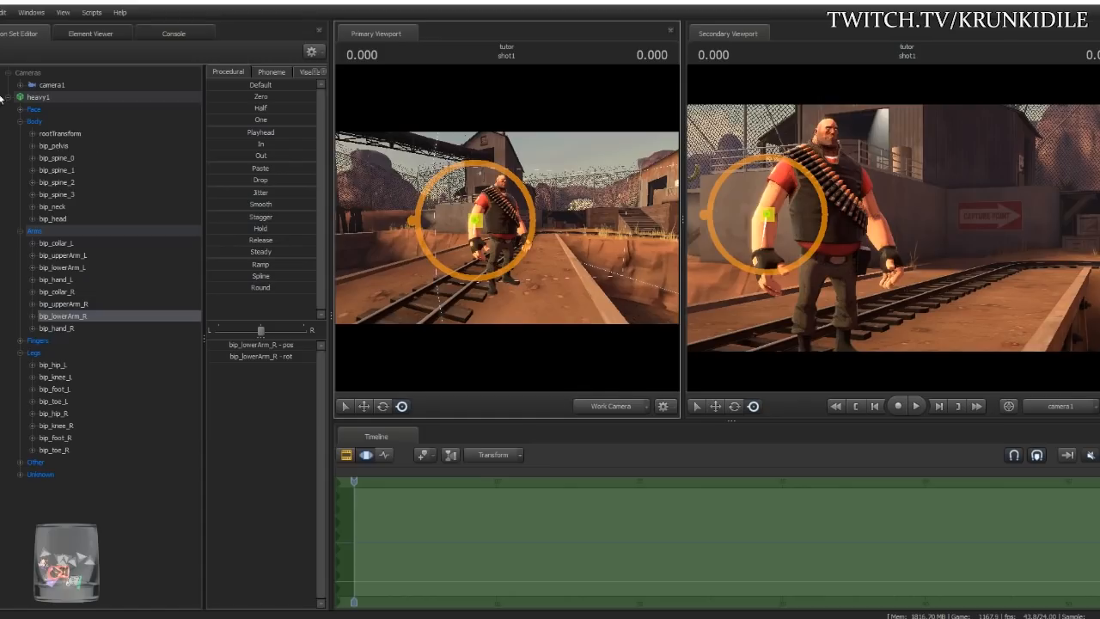
drag(569, 293, 538, 299)
key(w)
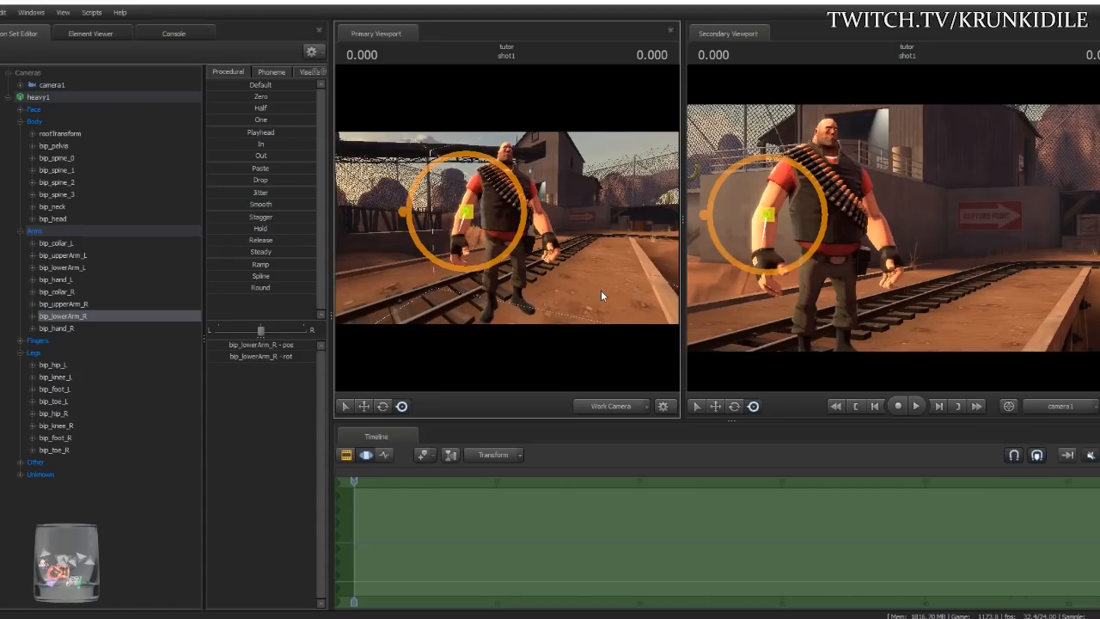
drag(583, 294, 578, 297)
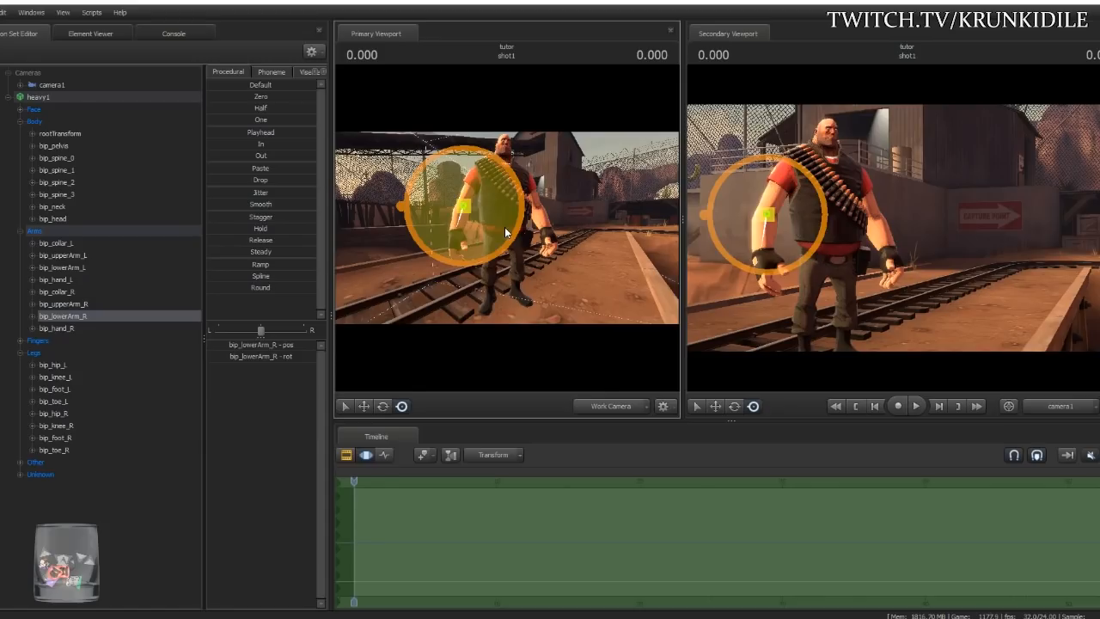
key(ctrl)
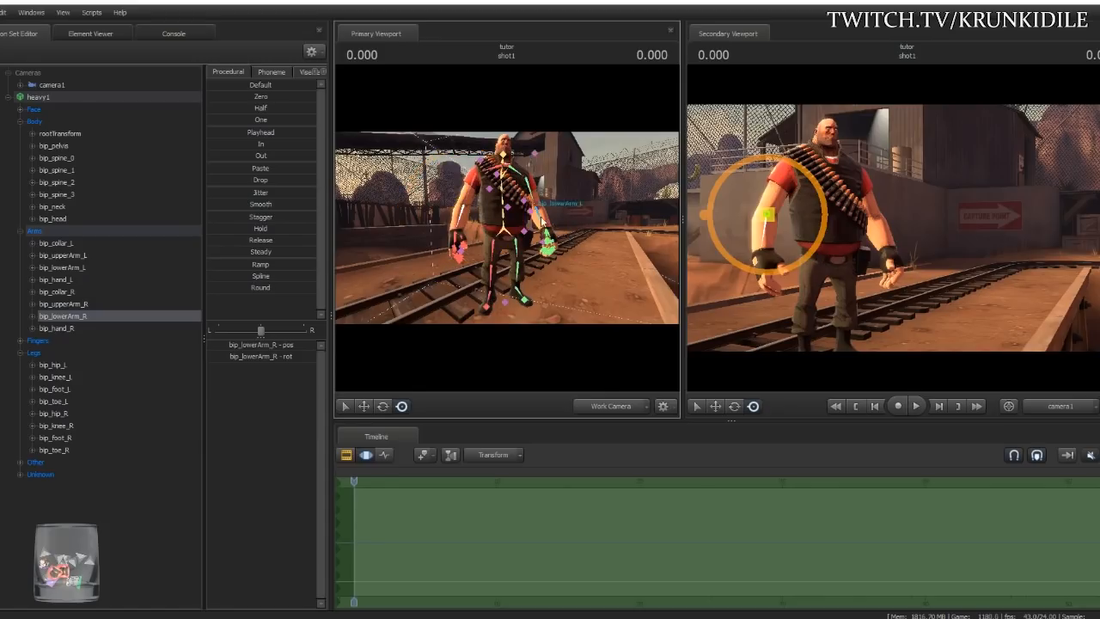
click(508, 197)
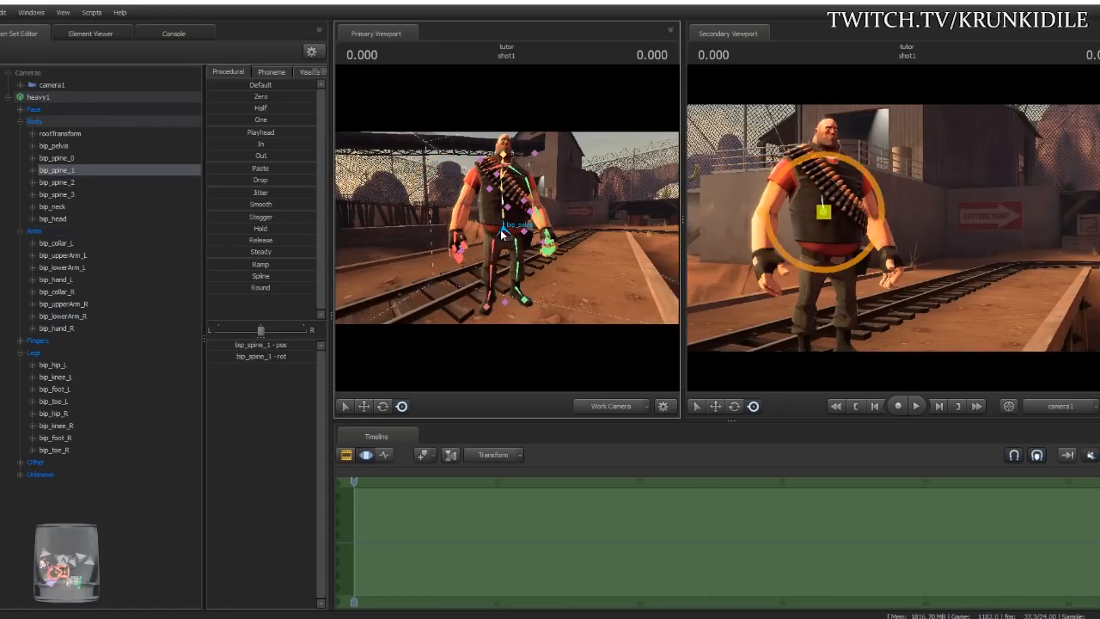
- Trial-swing the right hip and undo it, then rotate bip_pelvis forward to hunch the Heavy
click(498, 269)
click(384, 406)
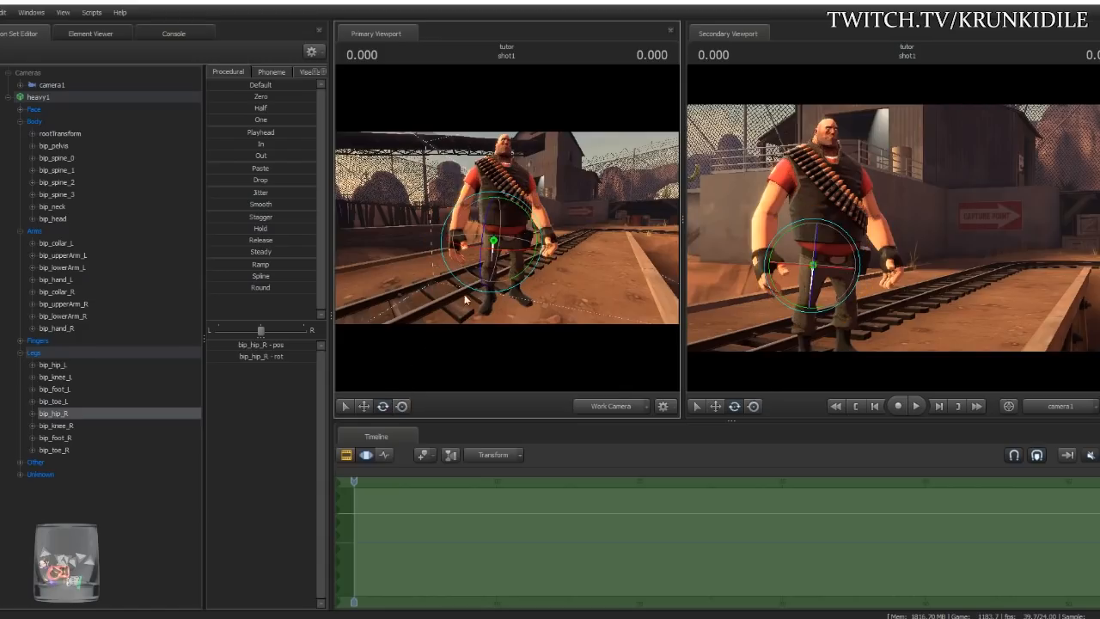
drag(517, 237, 499, 244)
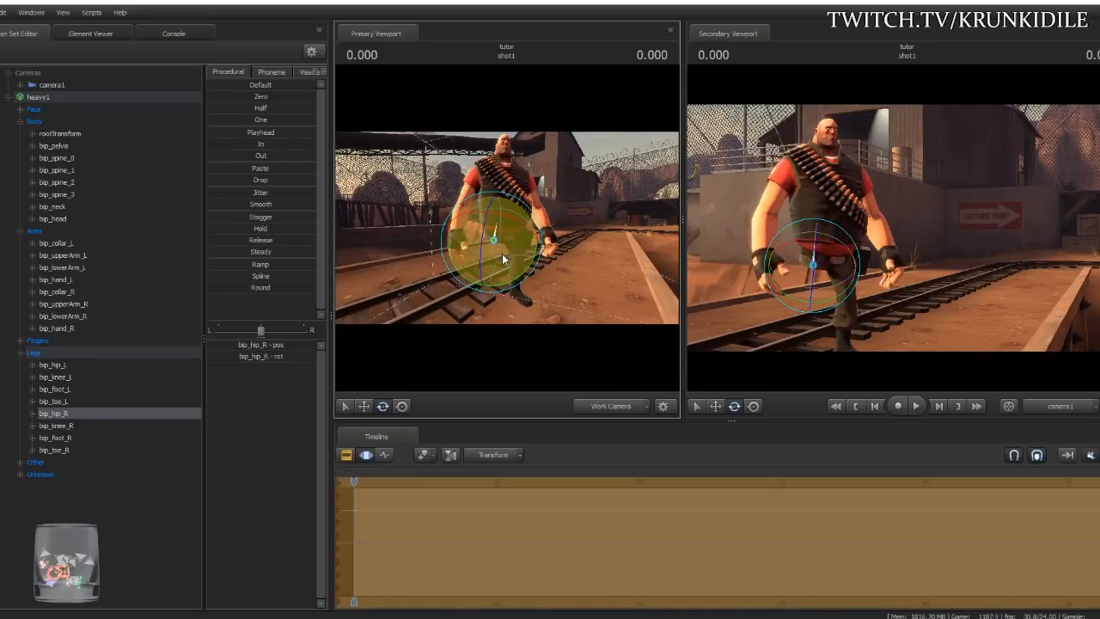
key(ctrl+z)
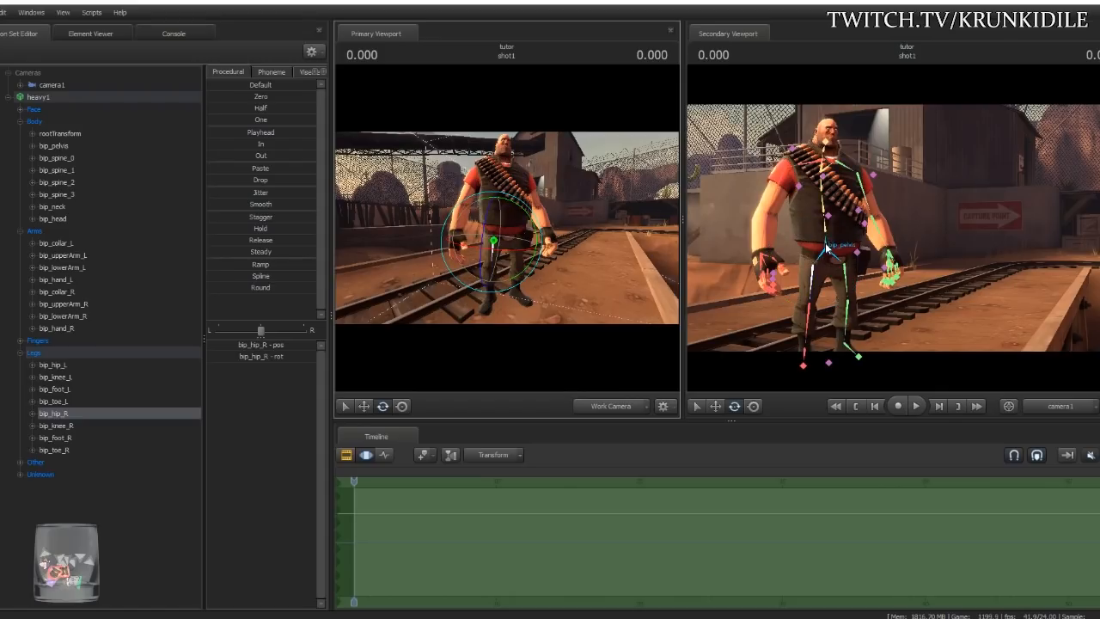
click(825, 251)
drag(825, 250, 823, 291)
- Shift the Heavy's torso left using the screen-space manipulator on his spine bones
ctrl+click(822, 246)
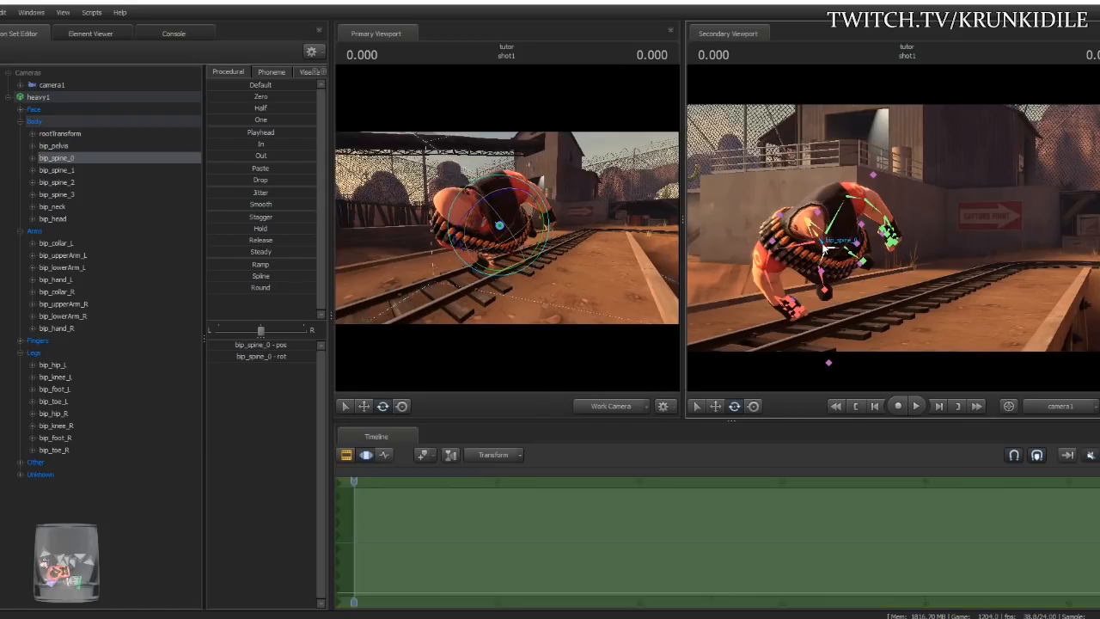
click(403, 407)
drag(822, 245, 749, 163)
ctrl+click(807, 236)
ctrl+click(772, 186)
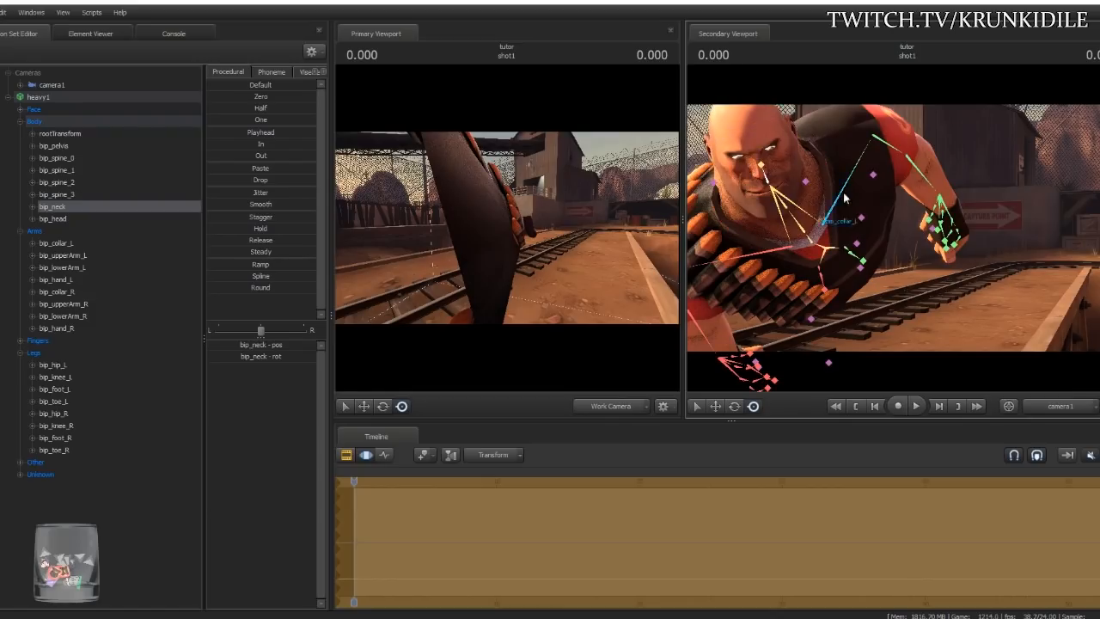
- Select the left hip and swing the Heavy's left leg outward and up
ctrl+click(856, 252)
ctrl+click(846, 249)
drag(829, 247, 863, 252)
drag(530, 233, 551, 259)
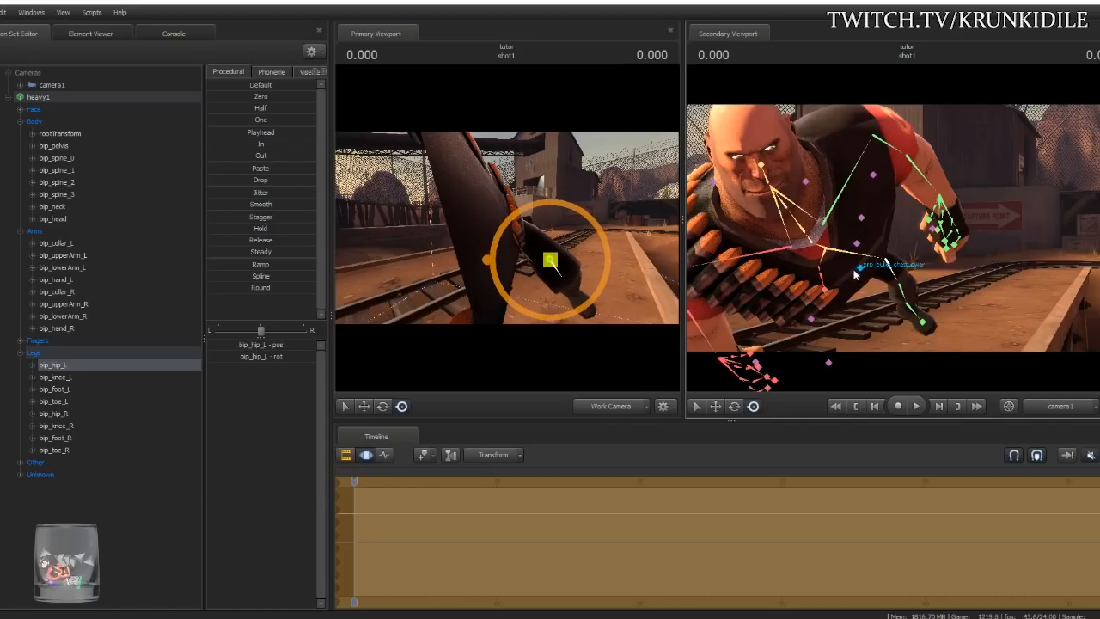
drag(912, 270, 860, 242)
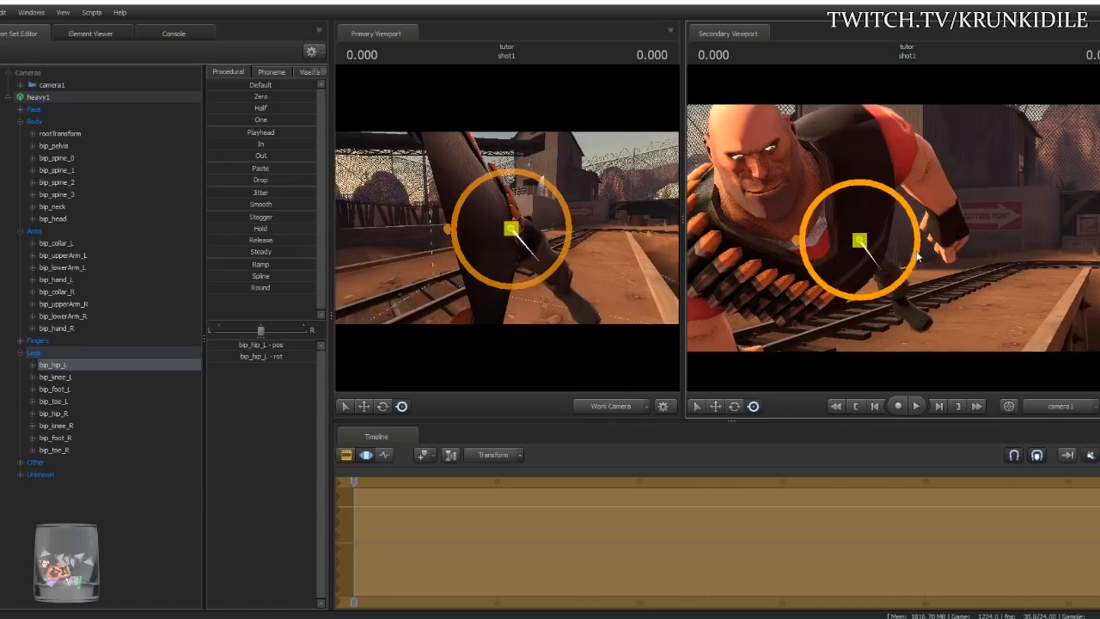
- Rotate bip_neck and bip_head so the Heavy's face turns up toward camera1
drag(638, 300, 521, 233)
key(w)
key(s)
click(517, 203)
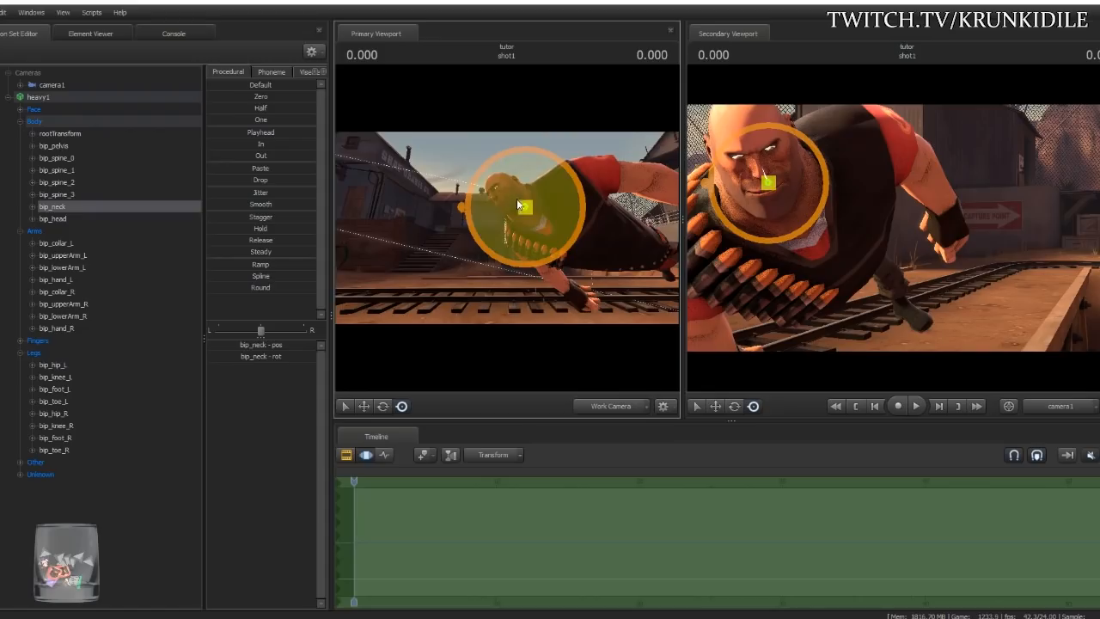
drag(530, 237, 488, 186)
click(505, 199)
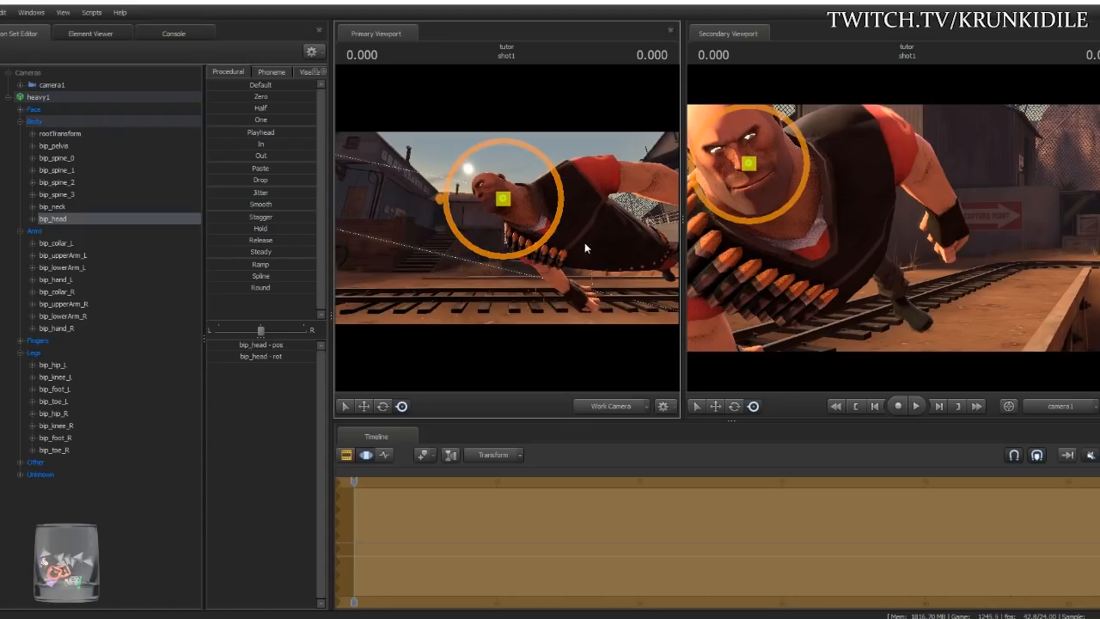
drag(754, 217, 719, 187)
drag(540, 267, 593, 263)
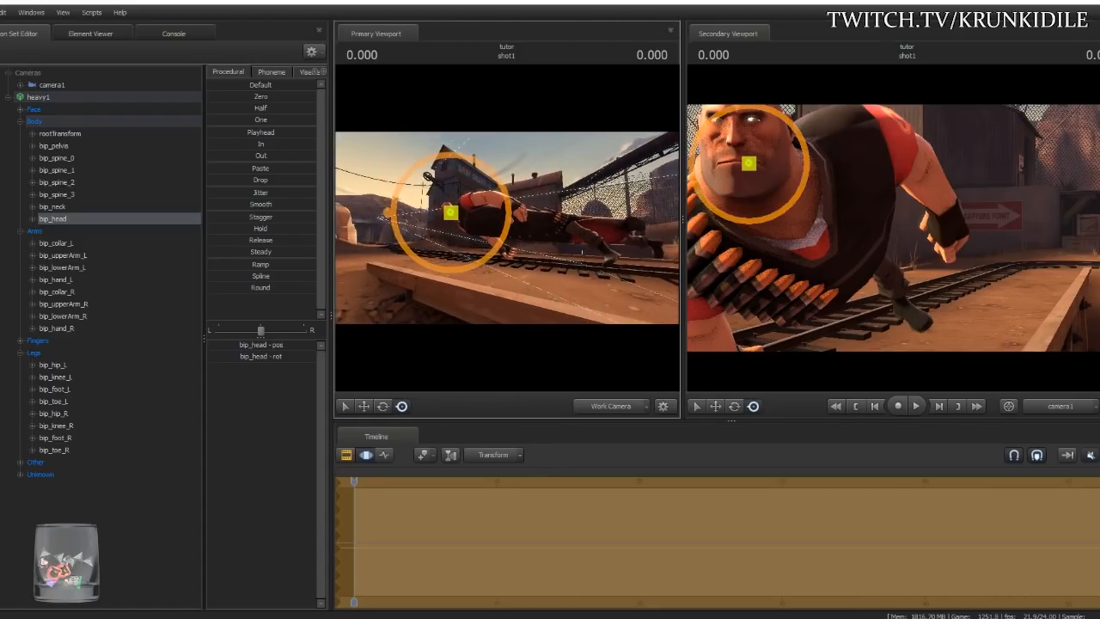
- Undo five pose changes until the Heavy stands upright, then recentre him in the view
key(ctrl+z)
key(ctrl+z)
key(ctrl+z)
key(ctrl+z)
key(ctrl+z)
key(ctrl+z)
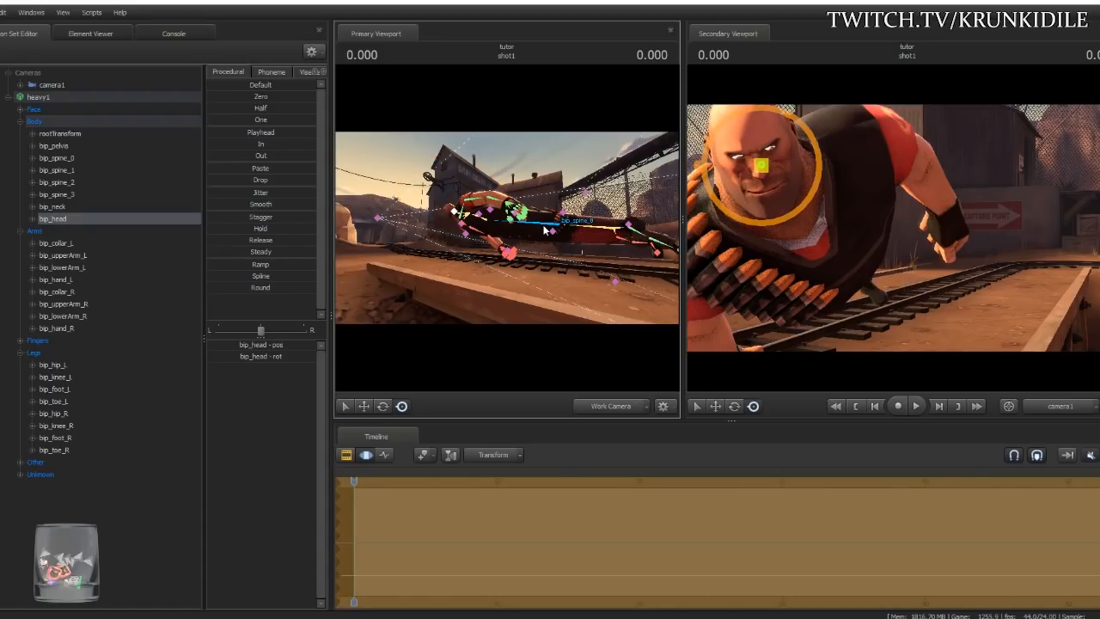
key(ctrl+z)
key(ctrl+z)
key(ctrl+z)
key(ctrl+z)
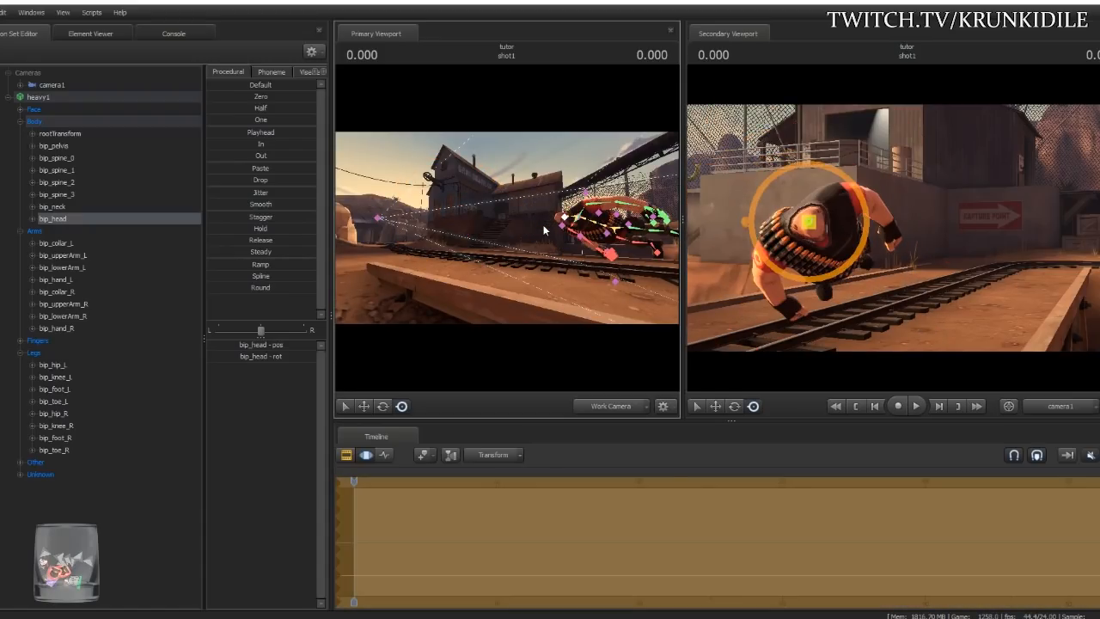
key(ctrl+z)
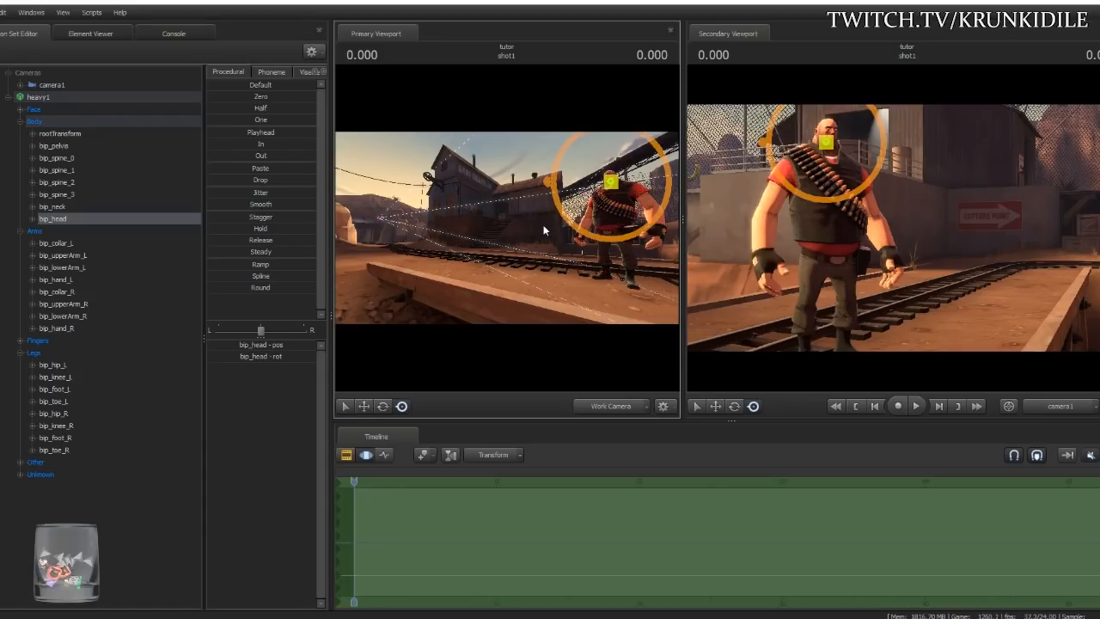
key(ctrl+z)
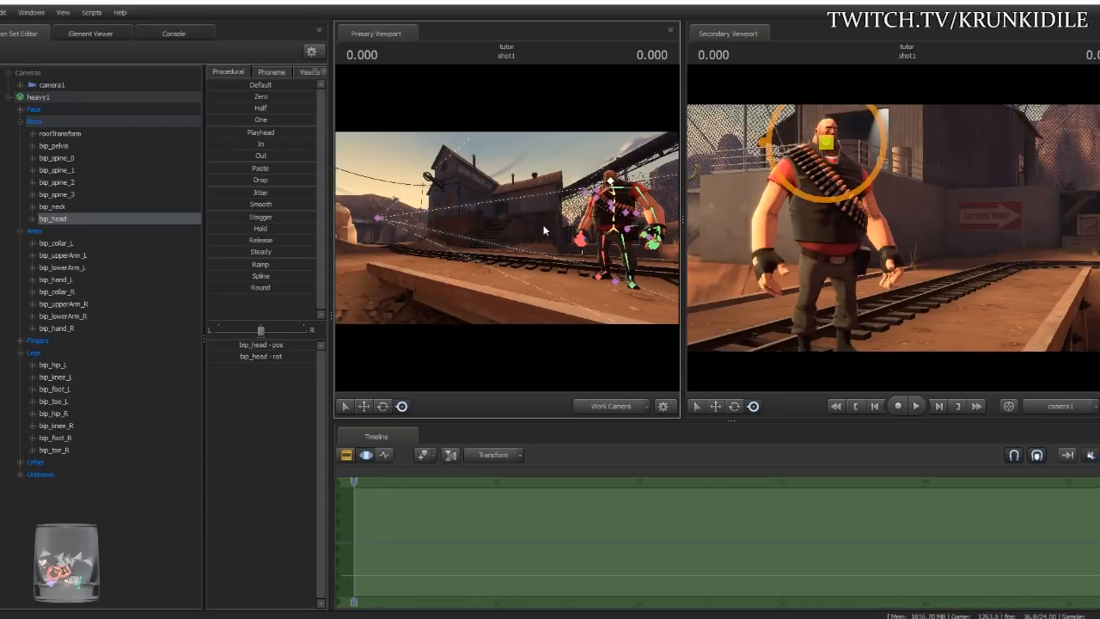
key(ctrl+z)
drag(519, 247, 550, 247)
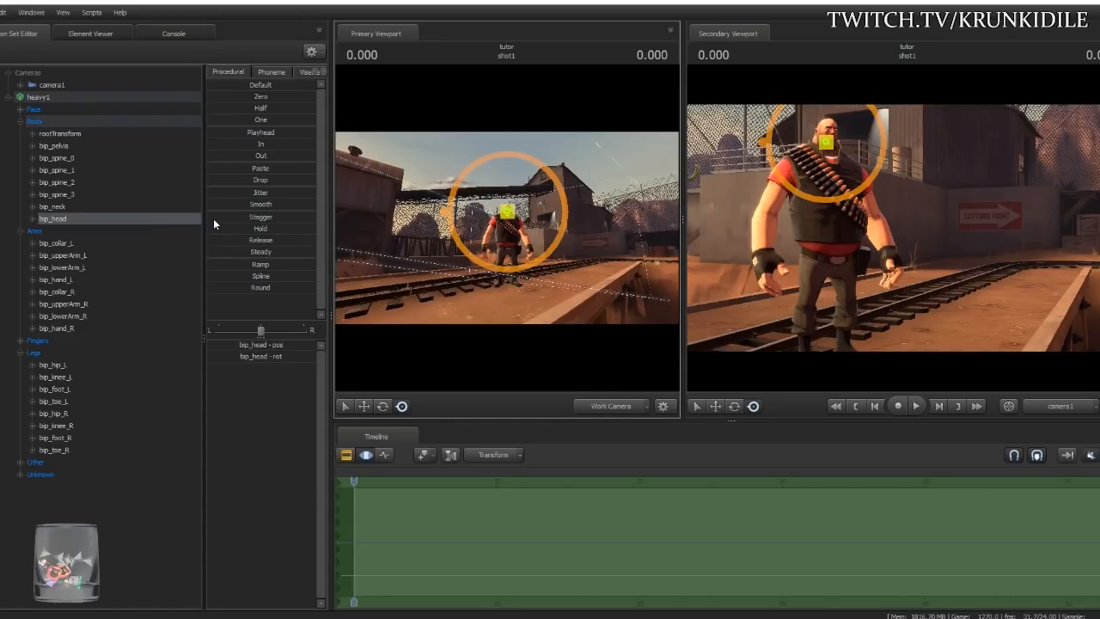
- Rotate both hips and bend the right knee to spread the Heavy's legs into a stride
click(69, 145)
drag(520, 245, 521, 279)
click(493, 249)
ctrl+click(475, 252)
ctrl+click(480, 242)
drag(480, 243, 513, 236)
ctrl+click(503, 249)
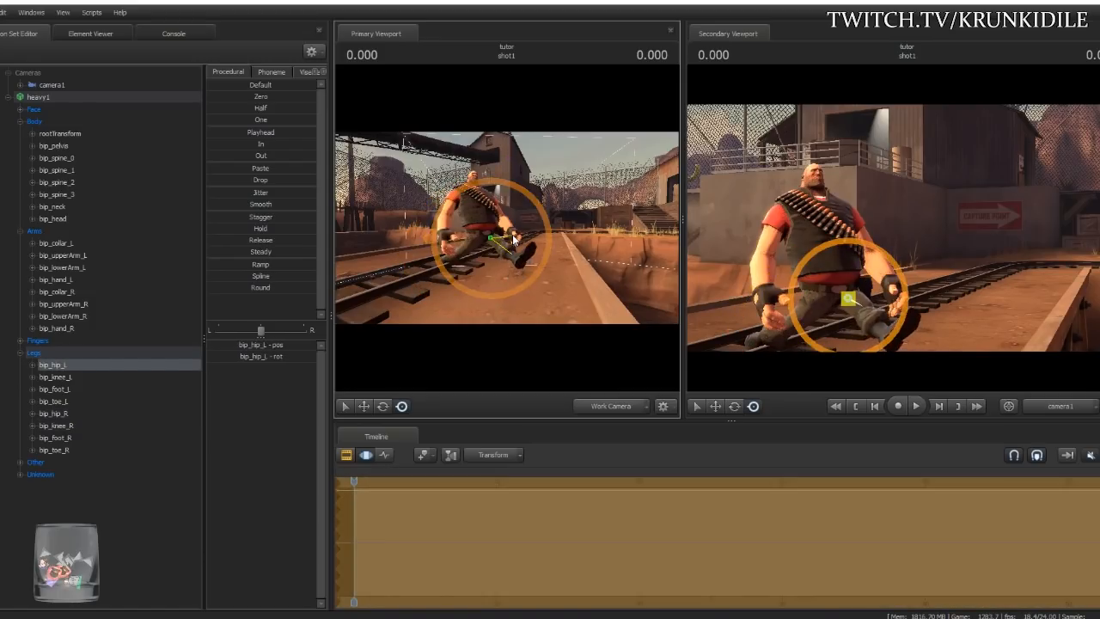
- Rotate bip_spine_0 to bip_spine_2, the neck and head to straighten the Heavy's torso
ctrl+click(478, 225)
drag(483, 298, 481, 292)
key(w)
drag(479, 197, 489, 200)
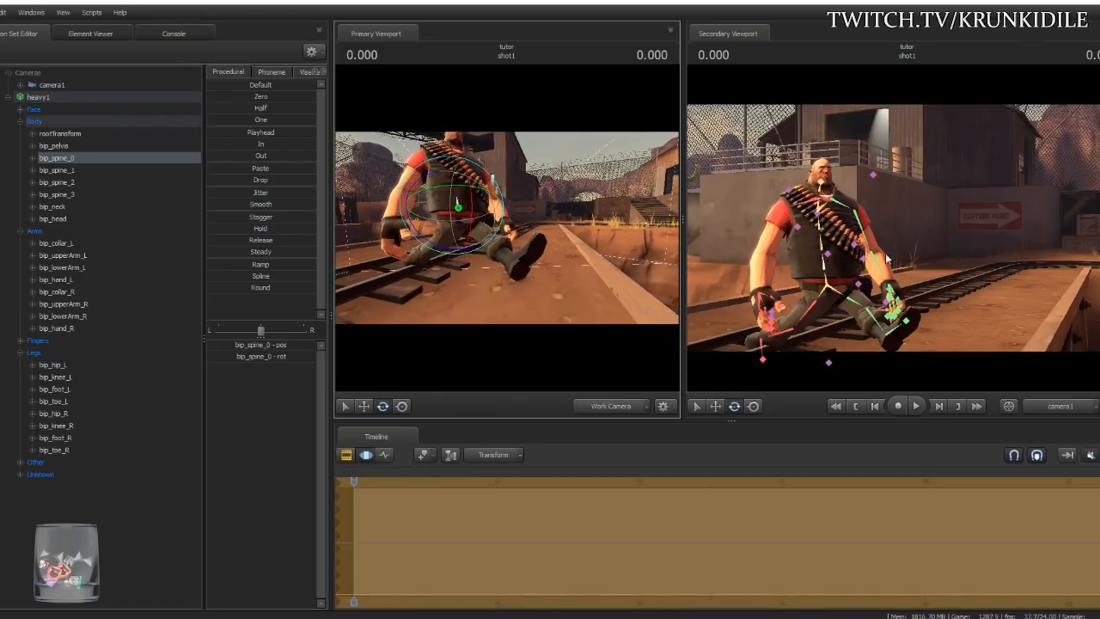
ctrl+click(823, 247)
drag(836, 223, 861, 194)
ctrl+click(834, 224)
ctrl+click(837, 189)
ctrl+click(842, 187)
- Raise both collar bones and swing the left upper arm outward, then fly in to the shoulders
ctrl+click(809, 206)
mouse_move(800, 206)
mouse_down()
mouse_move(805, 188)
mouse_move(821, 195)
mouse_move(815, 203)
mouse_move(839, 190)
mouse_move(844, 208)
mouse_move(815, 202)
mouse_up()
ctrl+click(846, 207)
ctrl+click(868, 200)
ctrl+click(788, 198)
drag(573, 243, 506, 227)
key(w)
key(d)
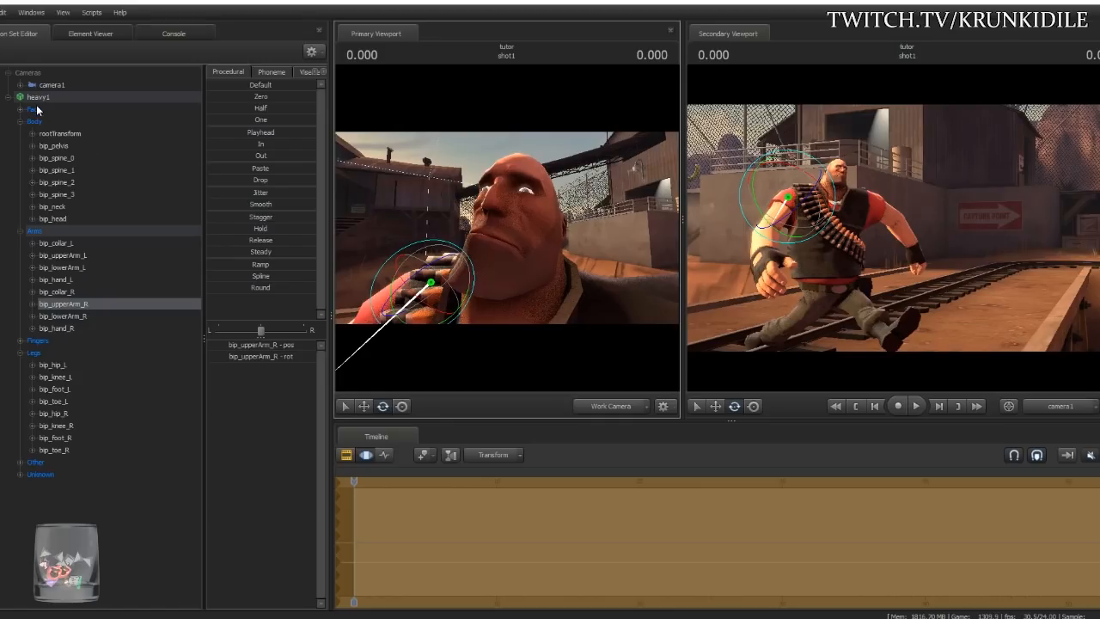
- Adjust the Heavy's eye direction with the Face sliders and lift his right knee higher
click(37, 110)
drag(272, 349, 272, 346)
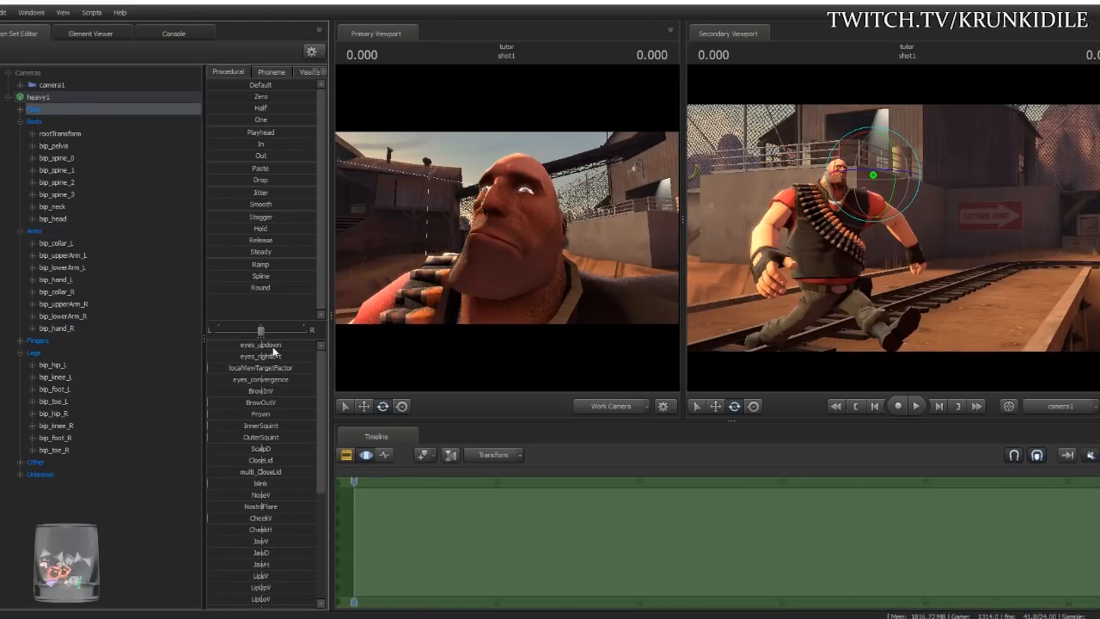
drag(478, 277, 477, 276)
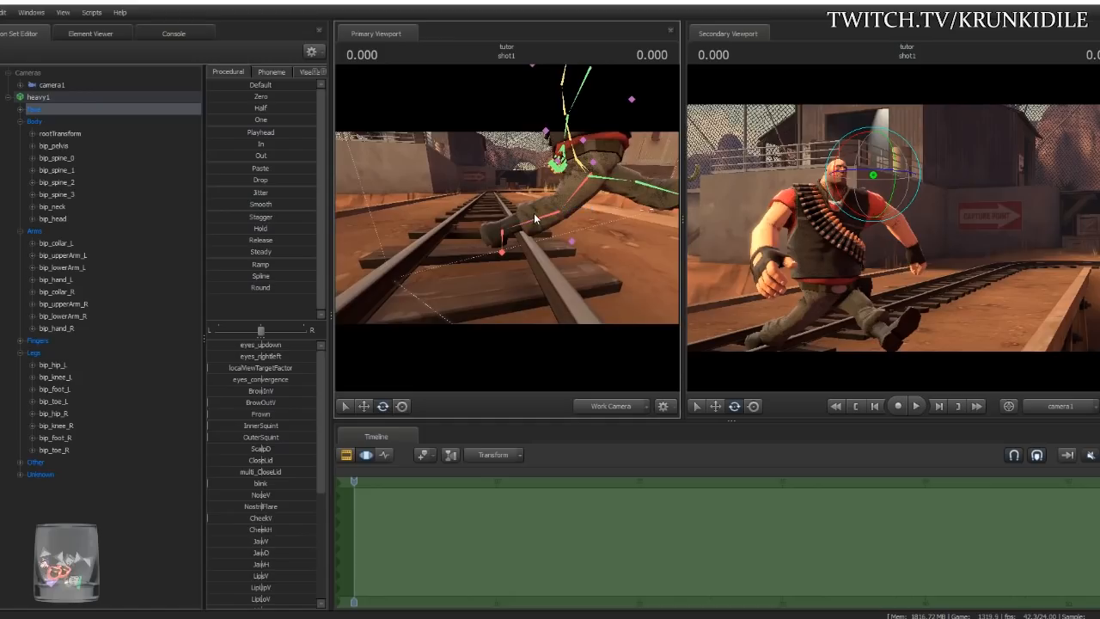
click(534, 213)
drag(561, 213, 579, 197)
drag(644, 182, 645, 182)
drag(506, 227, 506, 227)
- Drag bip_hand_R in screen space to straighten the right arm, undoing a trial forearm rotation
click(493, 212)
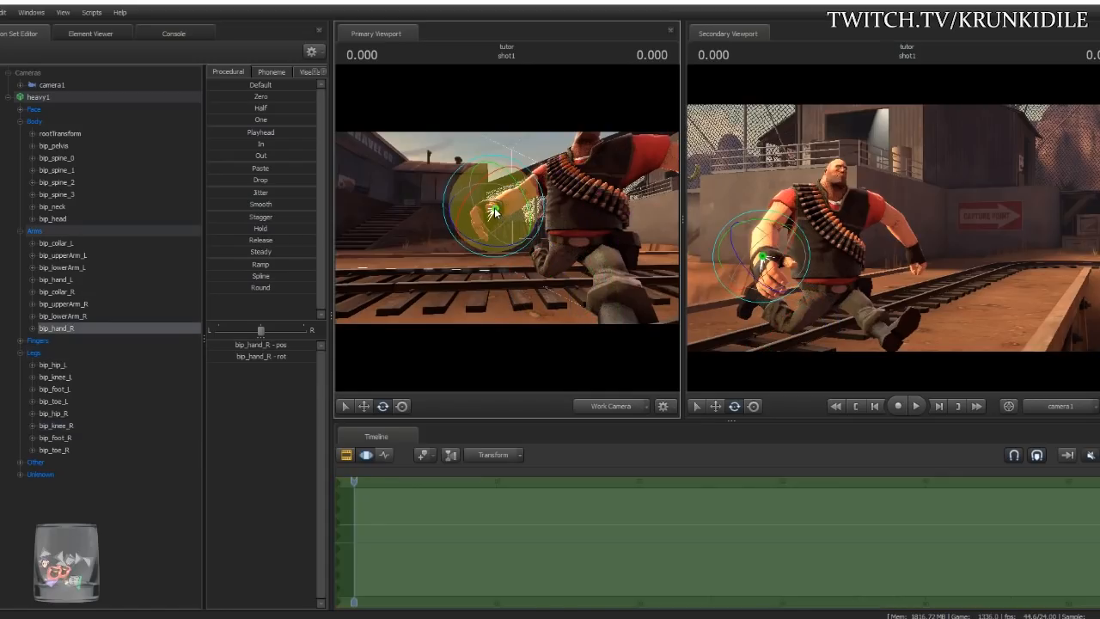
click(402, 406)
drag(493, 210, 516, 225)
click(545, 187)
drag(545, 187, 516, 222)
key(ctrl+z)
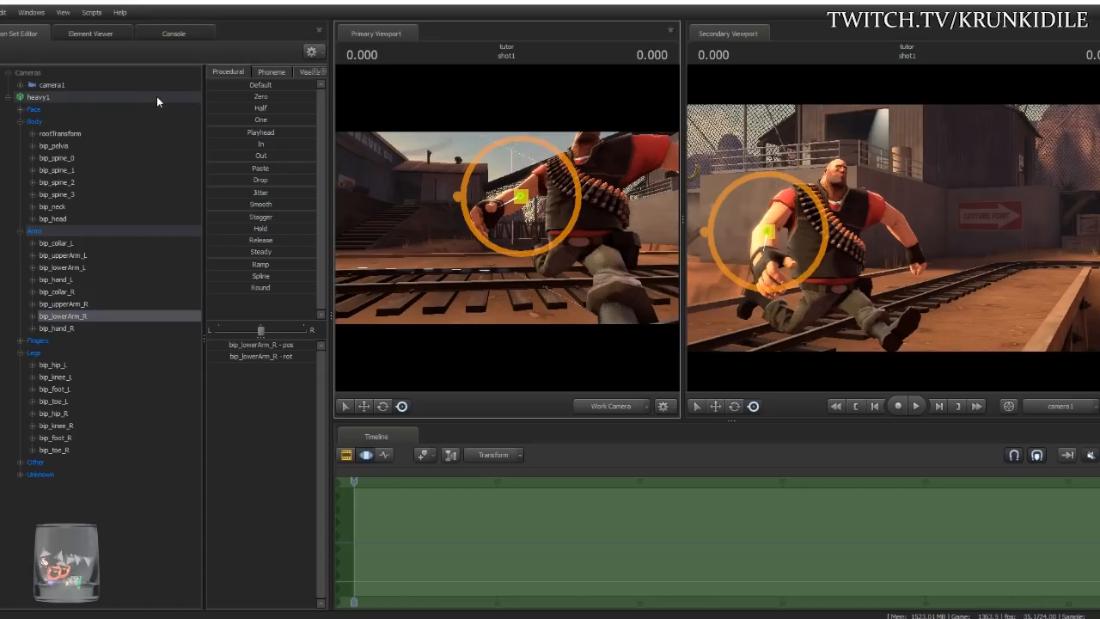
click(66, 96)
- Open the sequence import for heavy1 and preview the taunt01 animation
right_click(64, 97)
mouse_move(118, 206)
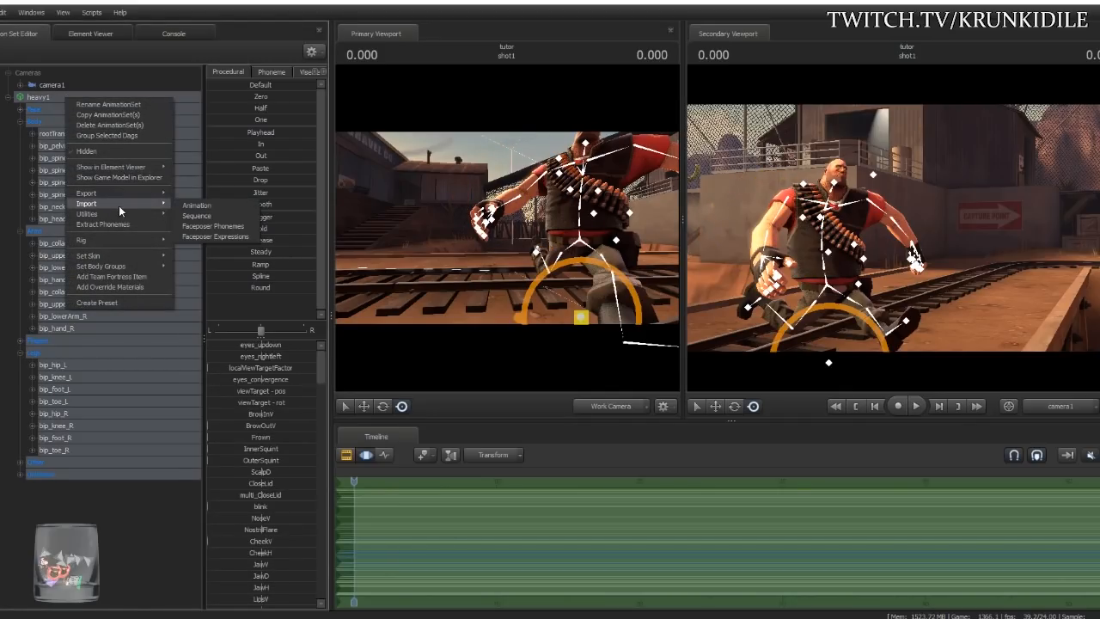
click(212, 221)
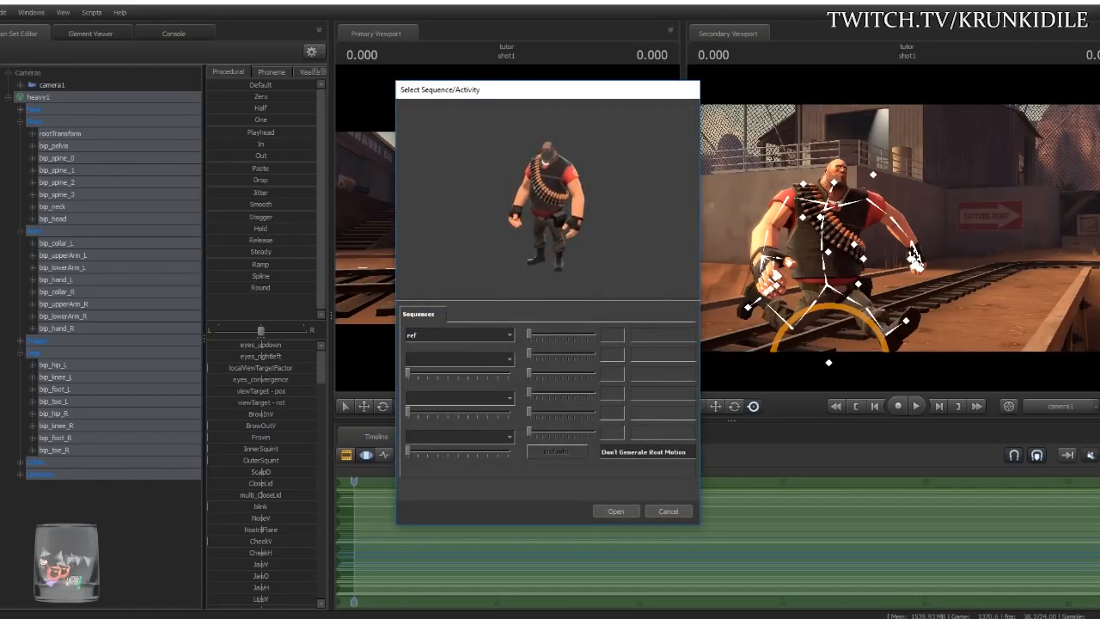
click(480, 337)
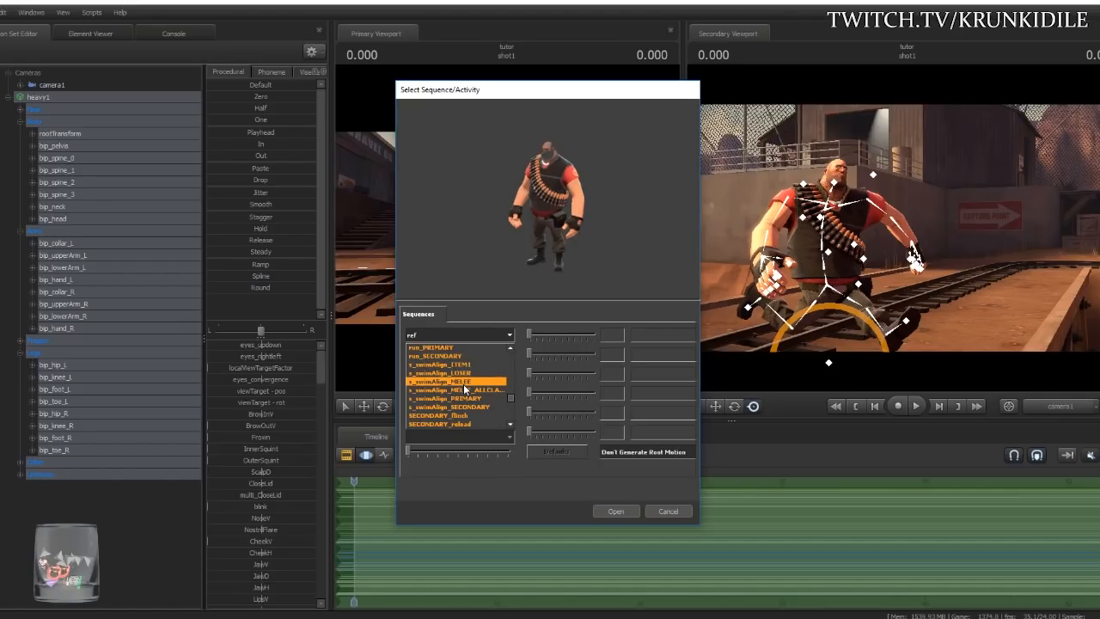
scroll(464, 388, down, 5)
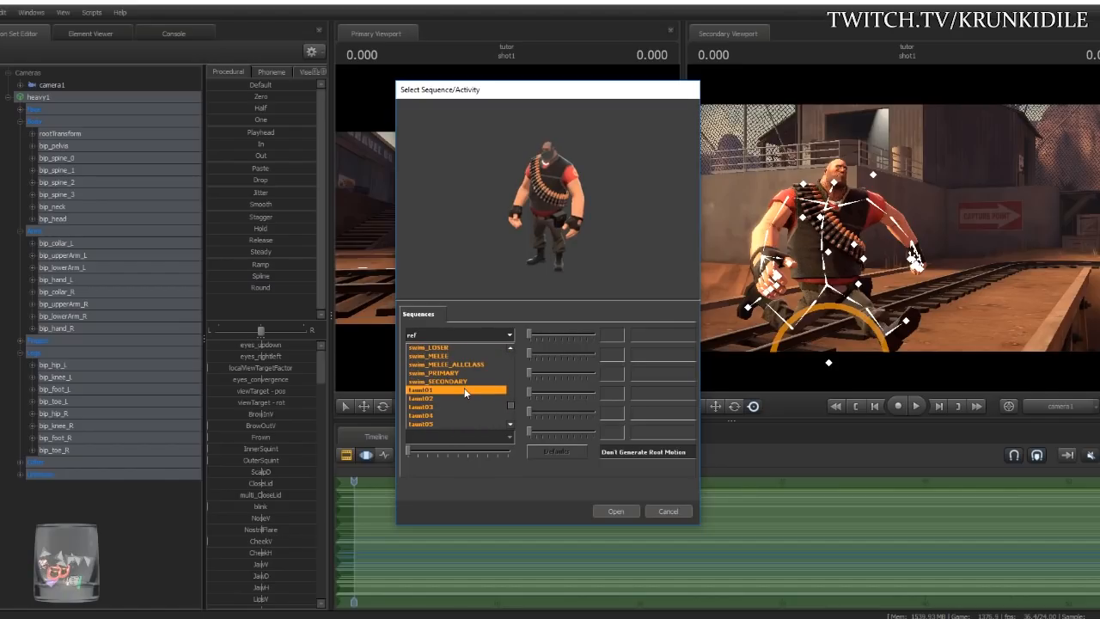
click(458, 390)
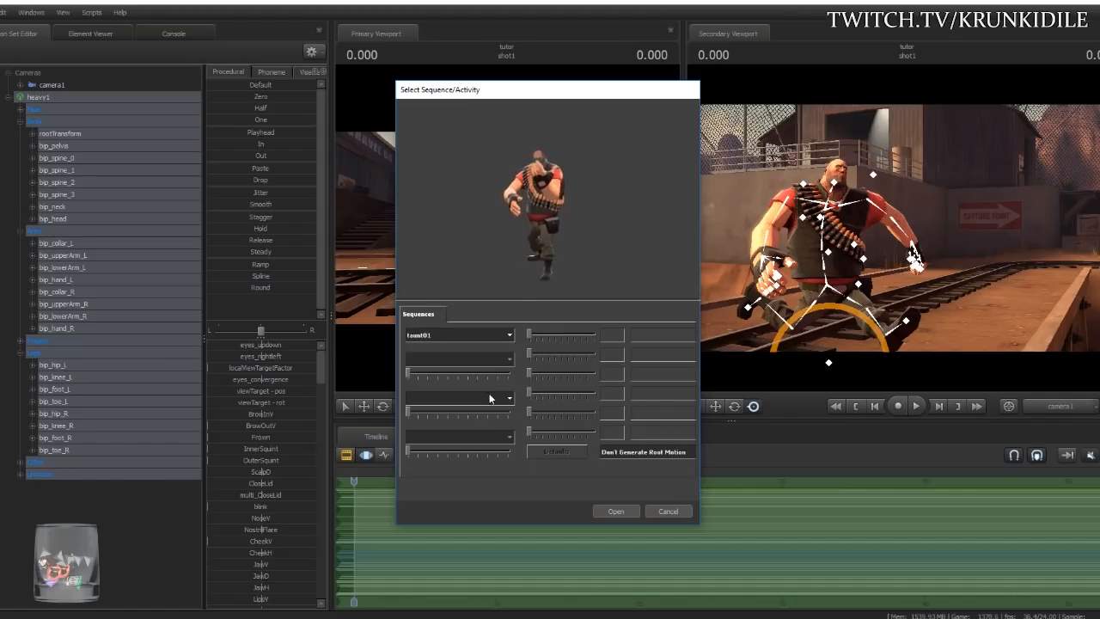
- Preview the stand_MELEE and PRIMARY_death_backstab sequences on Heavy
click(501, 336)
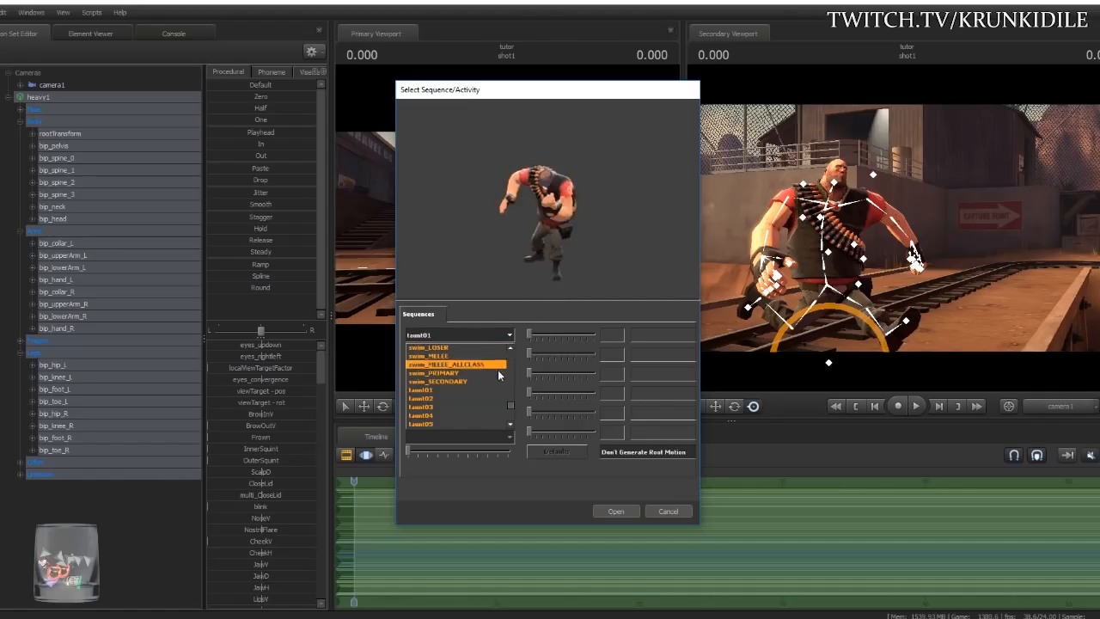
scroll(473, 374, up, 4)
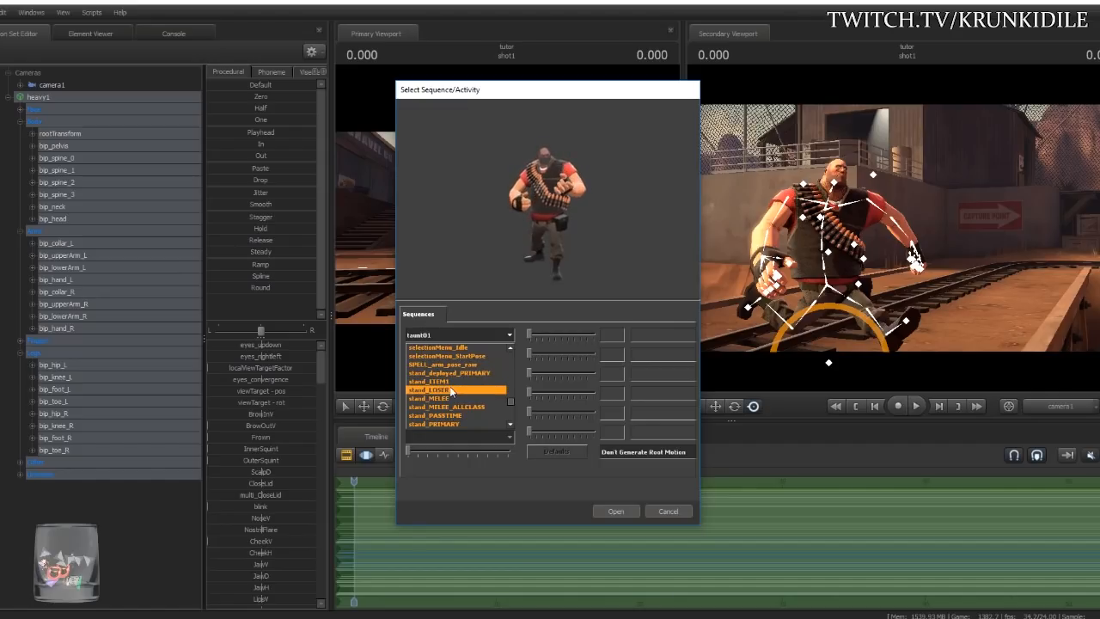
click(454, 398)
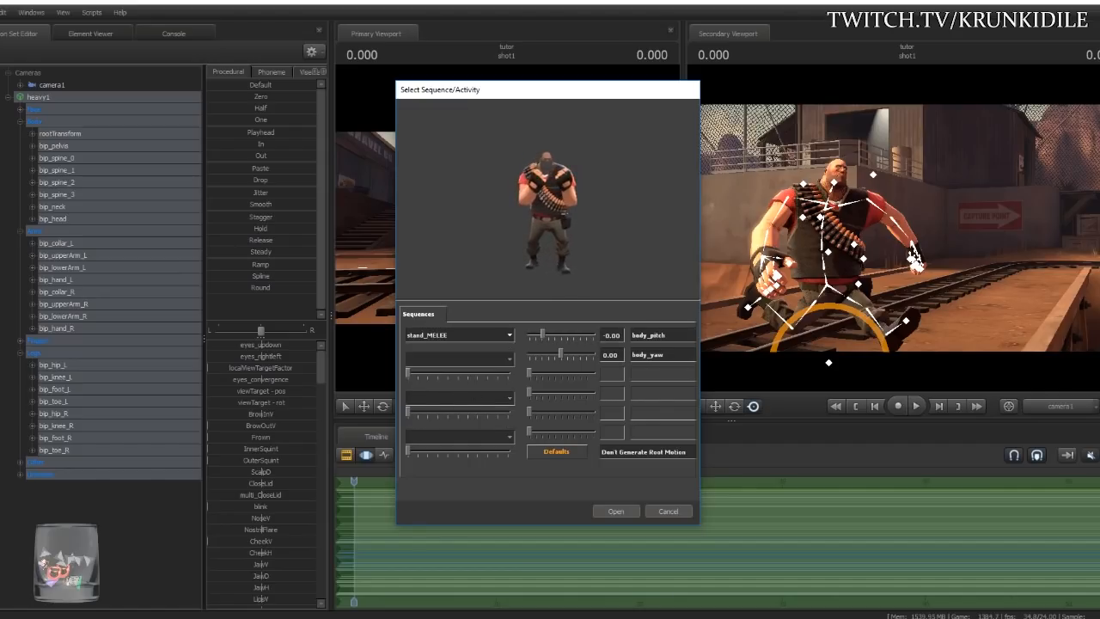
click(486, 335)
drag(509, 403, 508, 394)
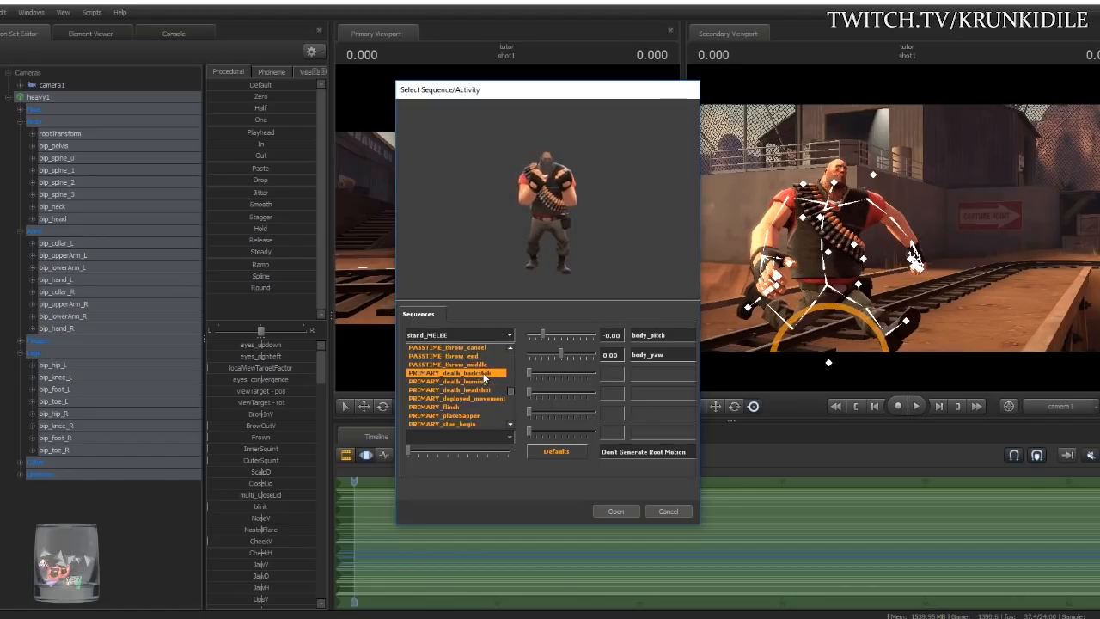
click(484, 375)
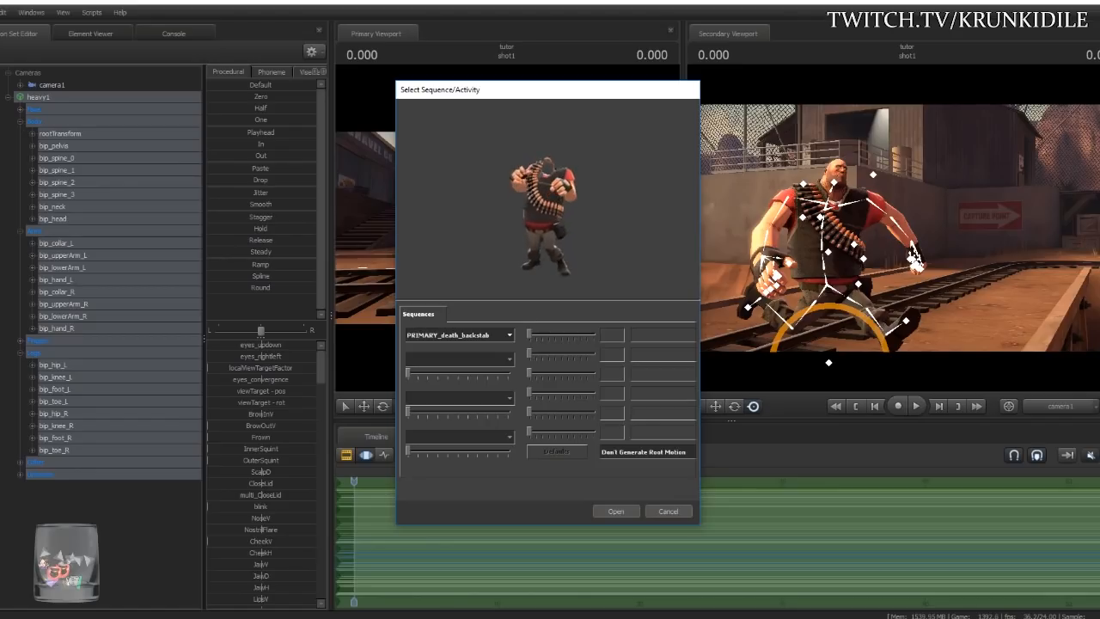
- Set the selected sequence back to the ref pose
click(509, 335)
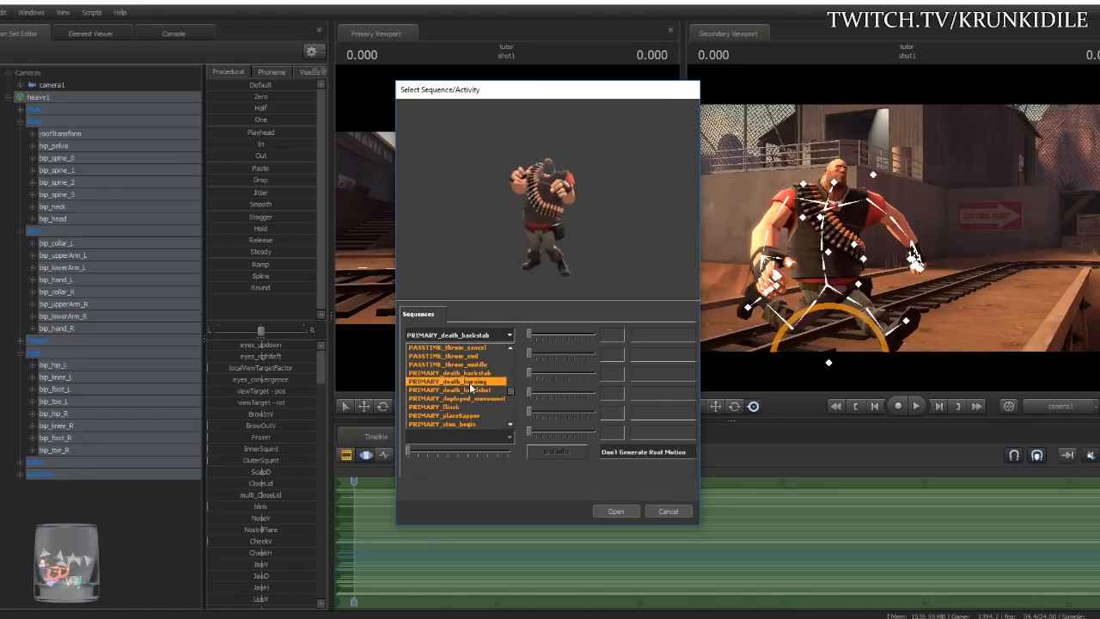
drag(510, 394, 513, 367)
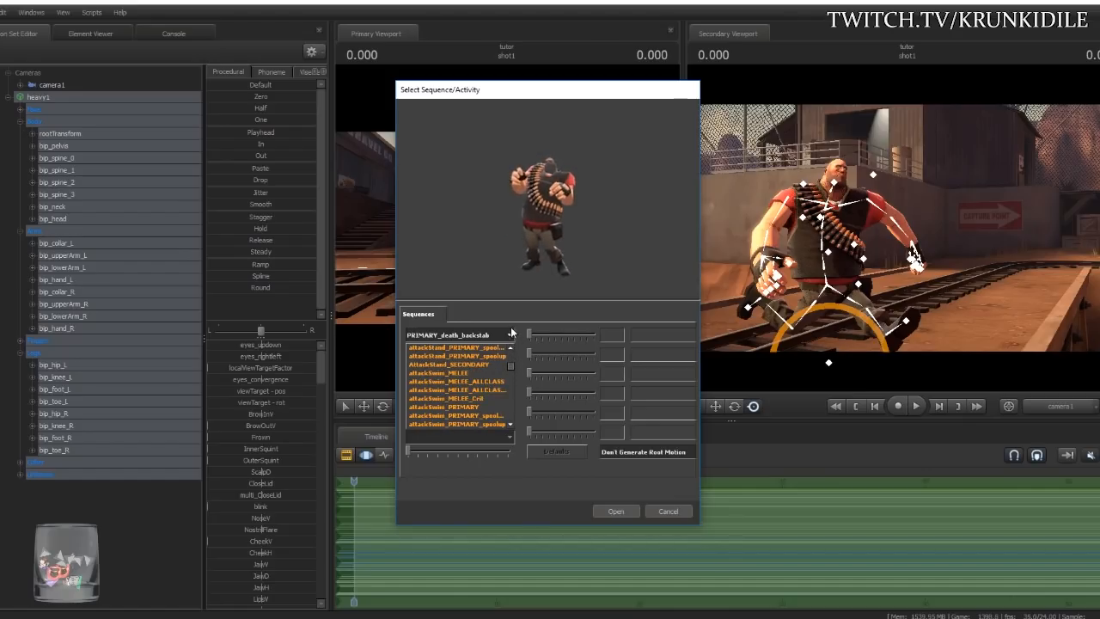
scroll(462, 362, up, 10)
click(447, 363)
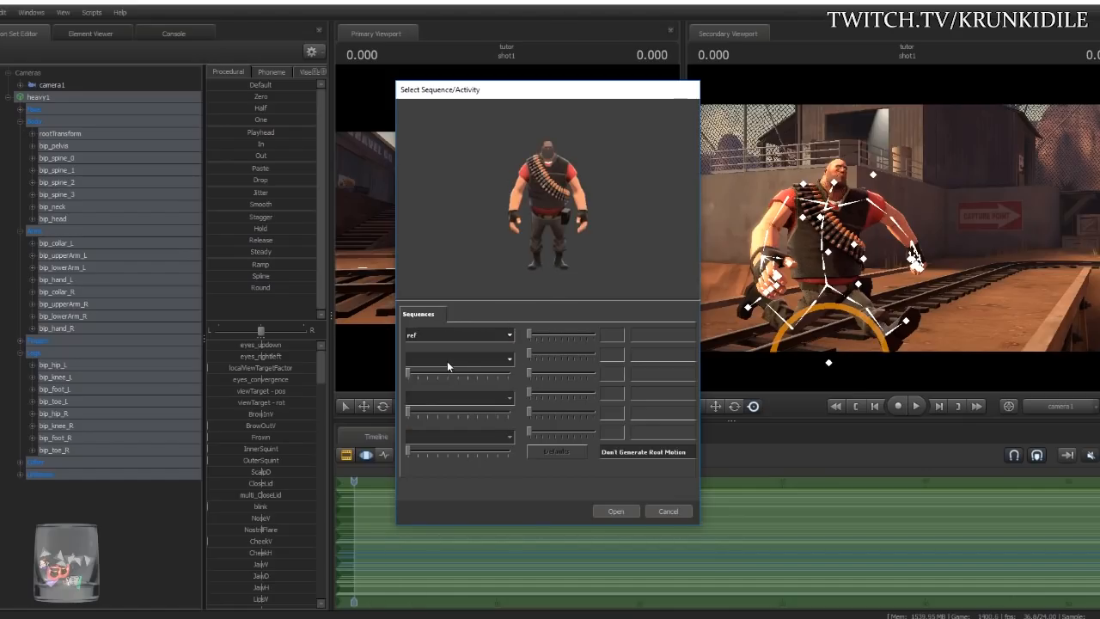
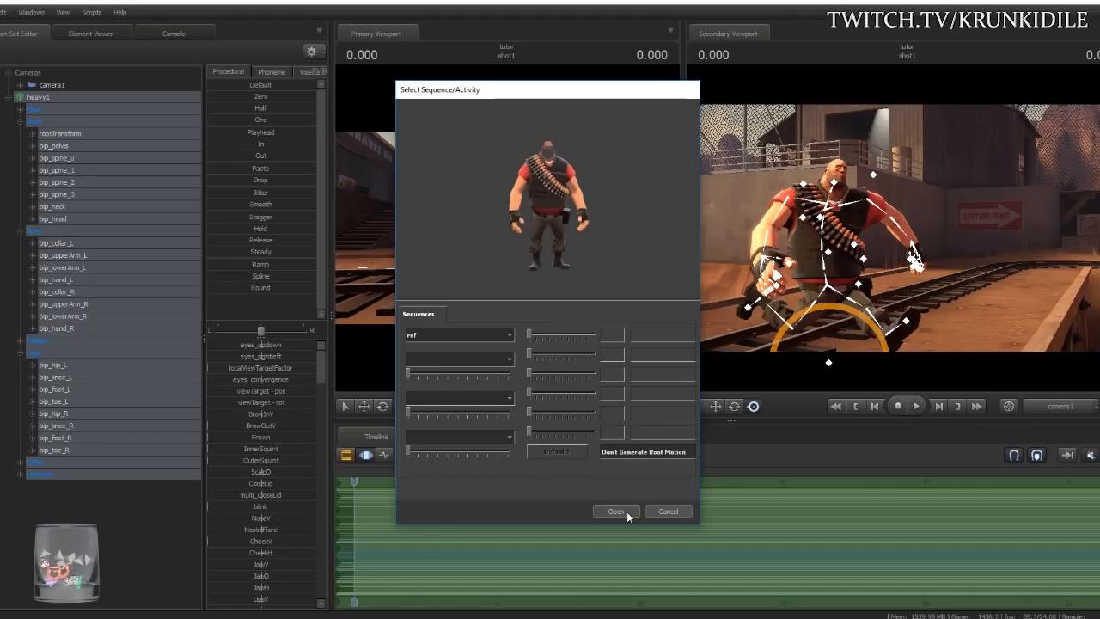
- Load the 'ref' sequence onto Heavy and pull the view back to show his full height
click(617, 511)
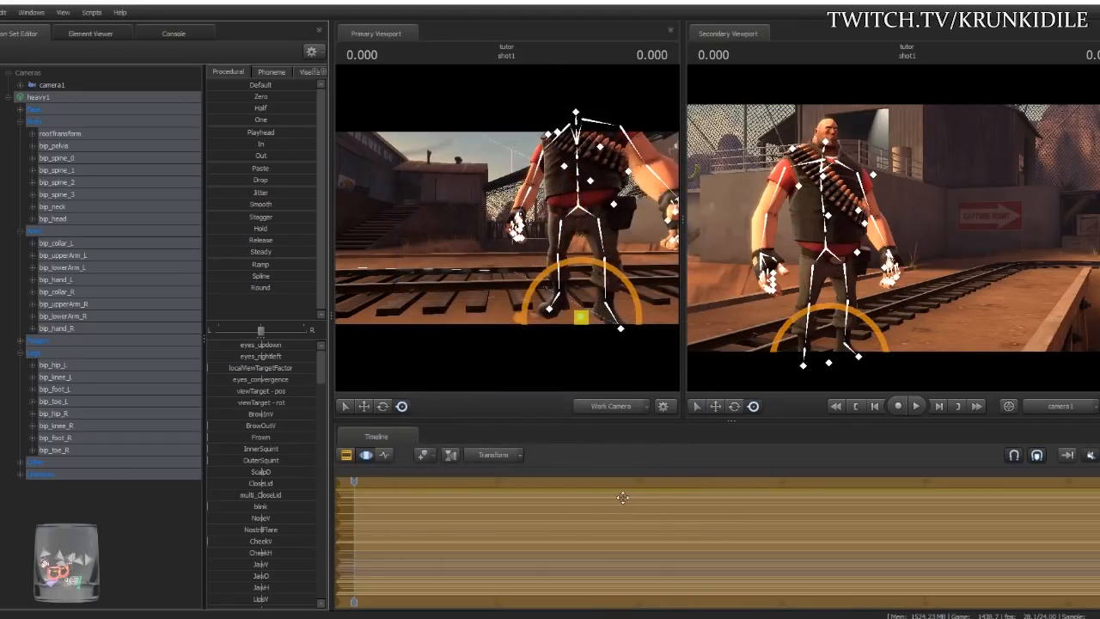
key(s)
drag(434, 263, 339, 160)
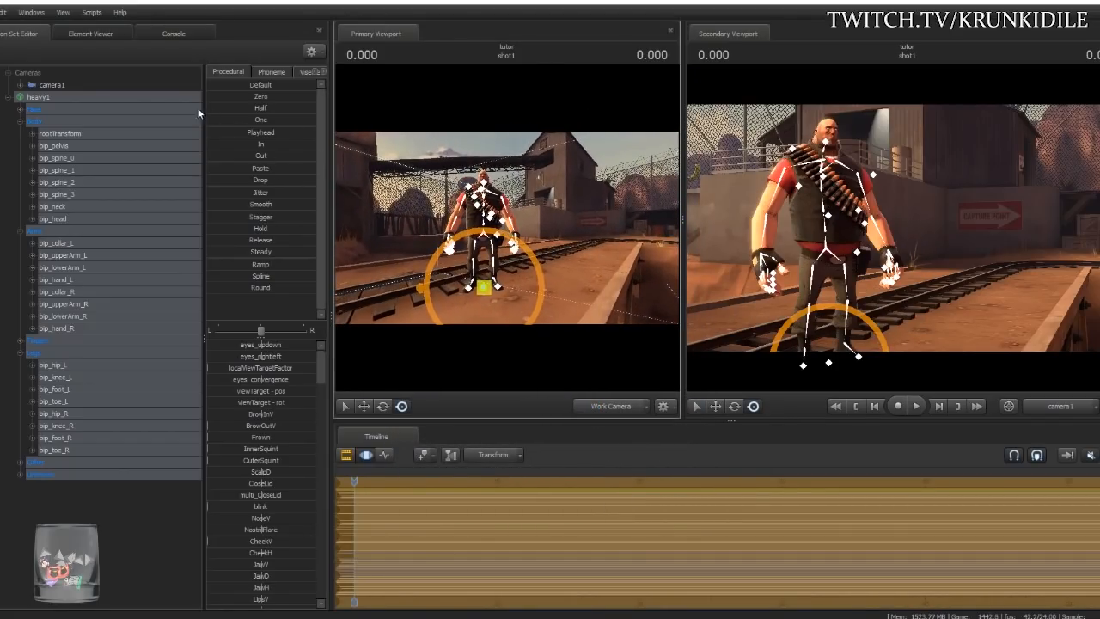
- Apply the rig_biped_simple rig to the heavy1 model
right_click(58, 95)
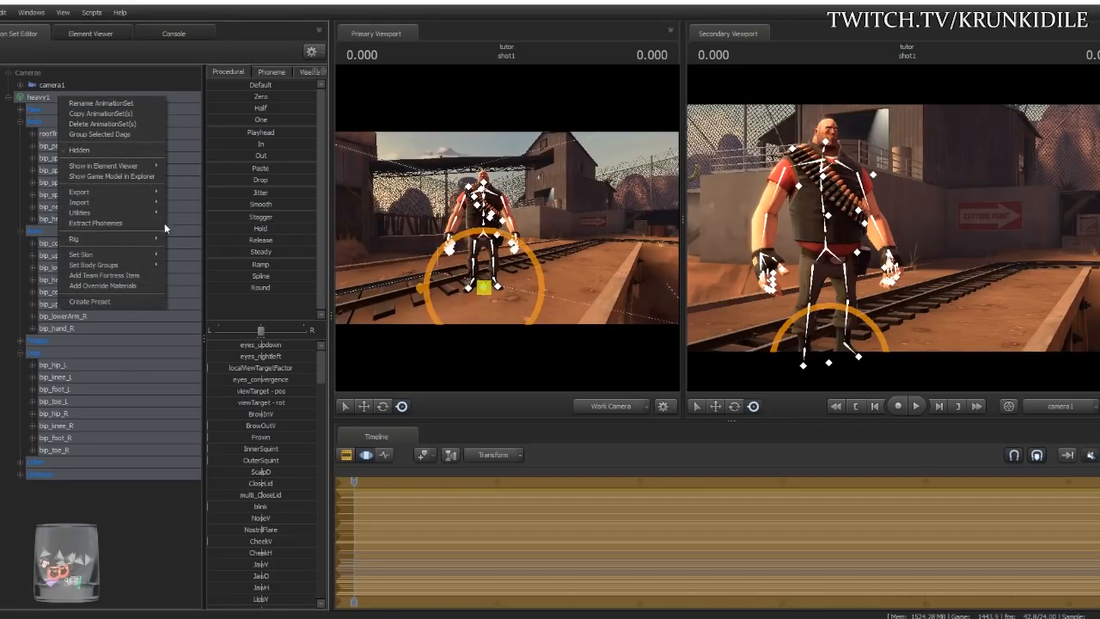
mouse_move(146, 240)
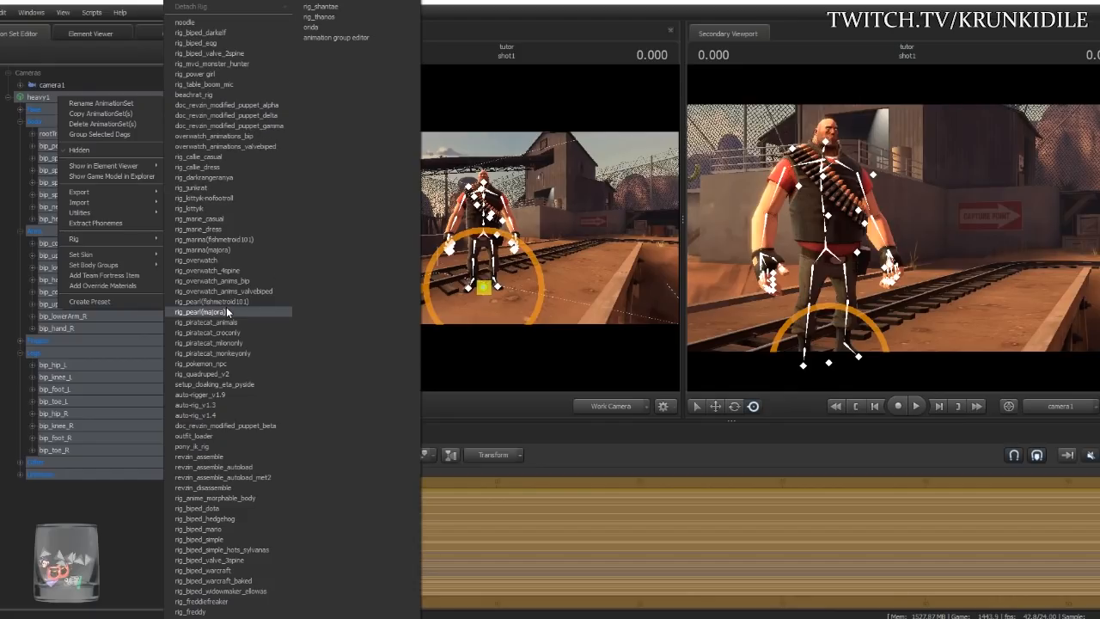
click(226, 538)
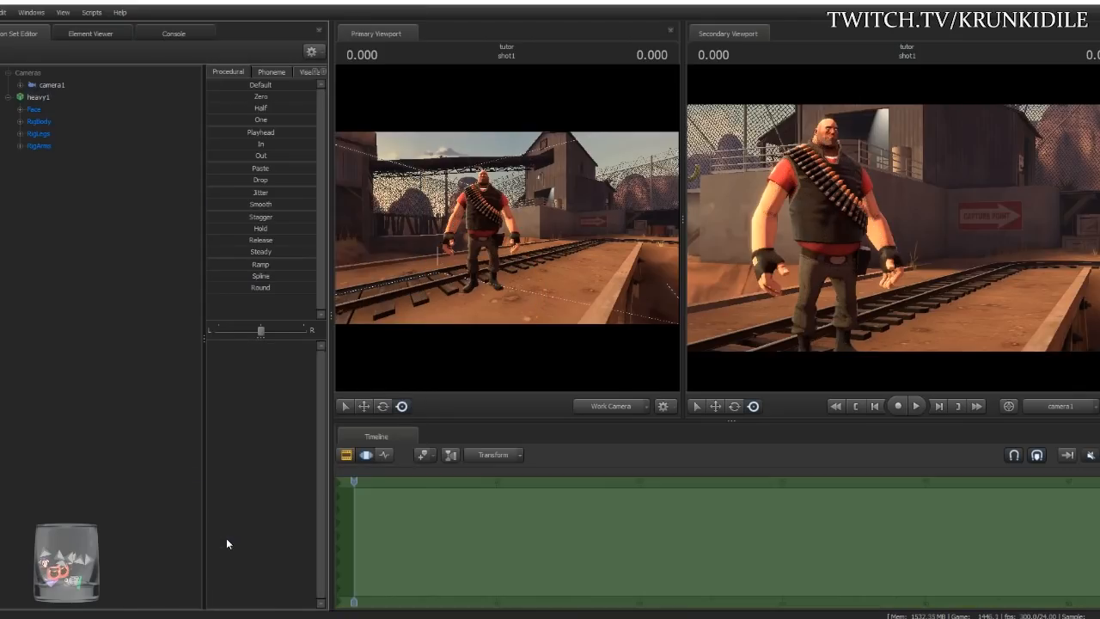
- Orbit the work camera around Heavy and expand the RigBody control group
key(ctrl)
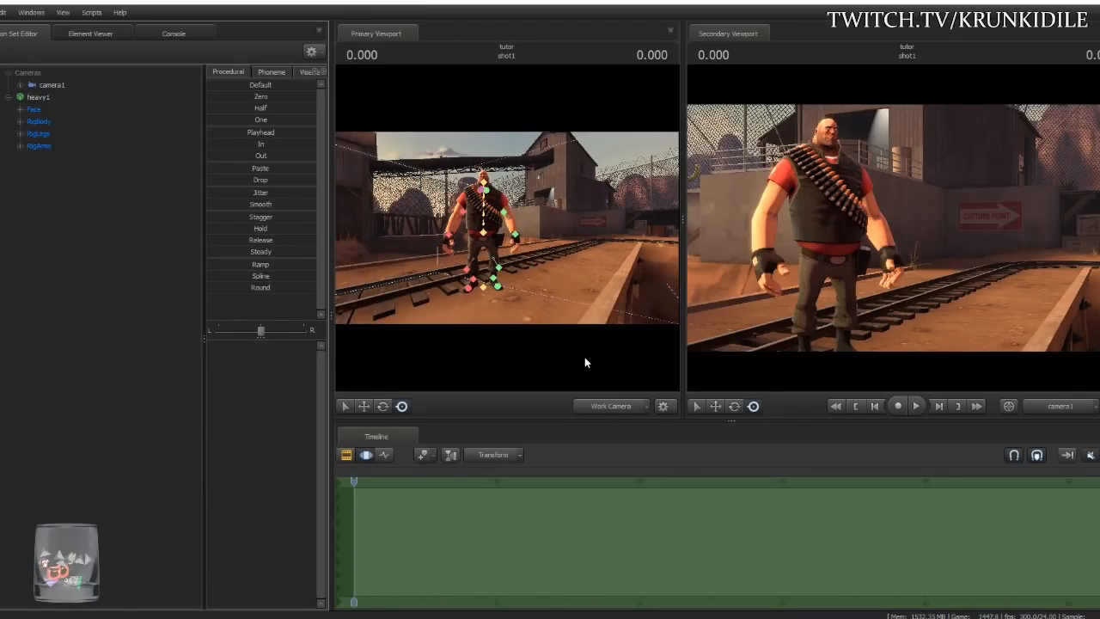
key(w)
drag(592, 258, 611, 262)
key(s)
drag(455, 185, 456, 185)
key(ctrl)
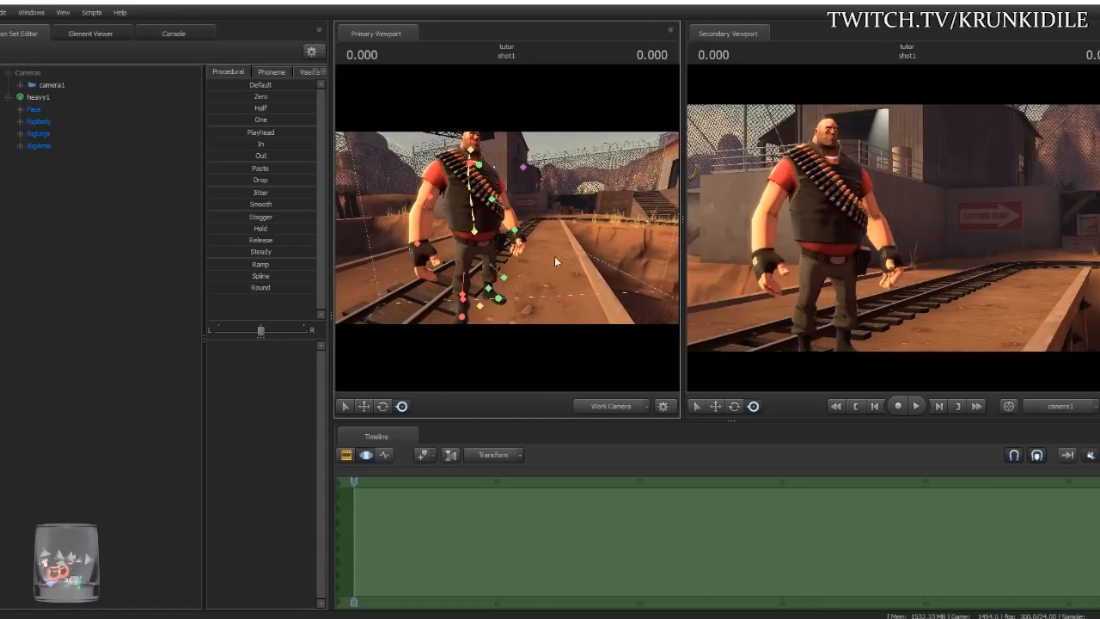
key(d)
drag(563, 229, 503, 232)
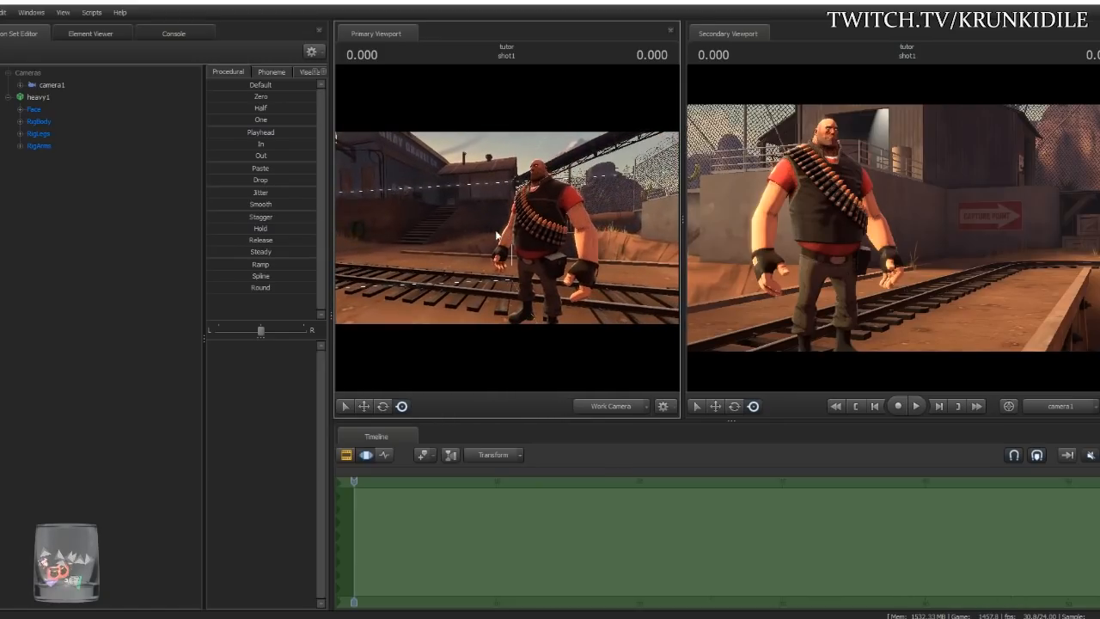
click(20, 122)
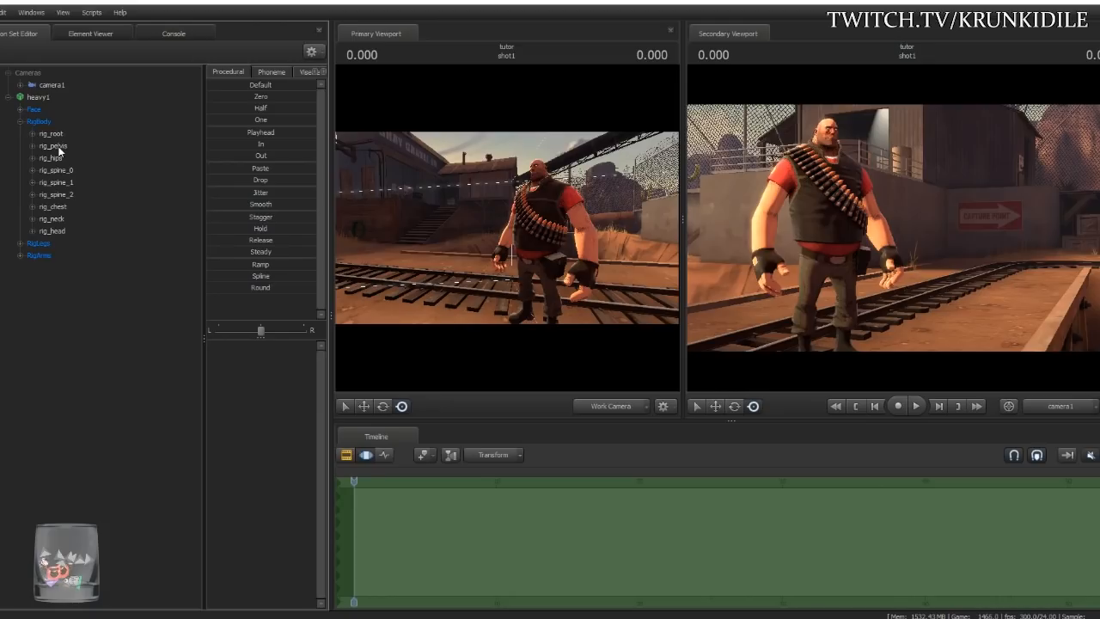
- Try a rig_pelvis crouch and a right-hand move, undoing both
click(54, 146)
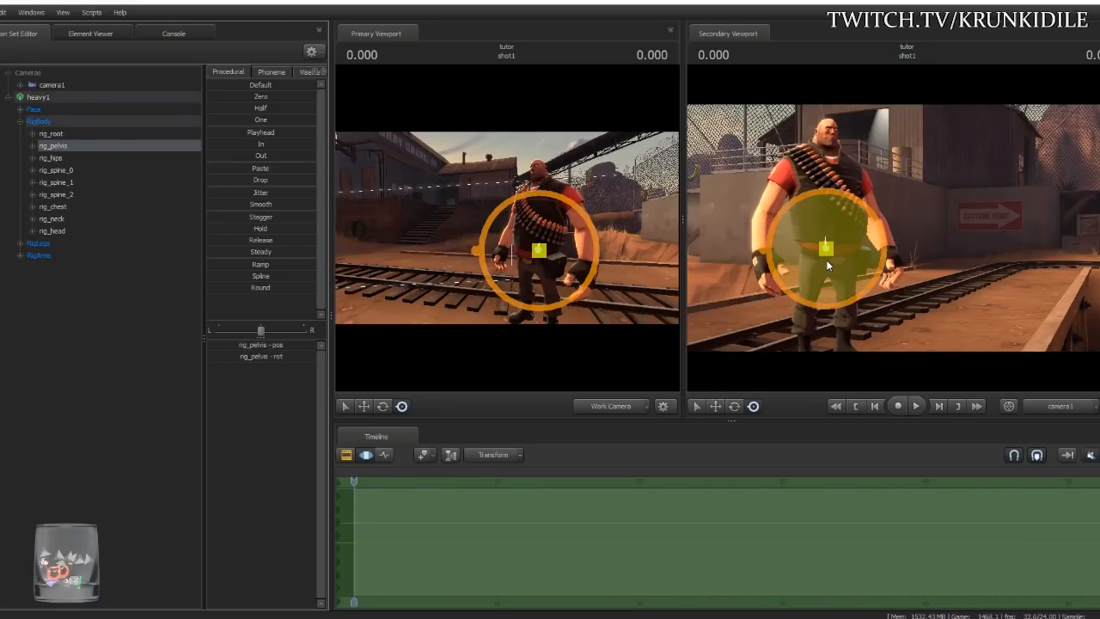
drag(828, 249, 862, 269)
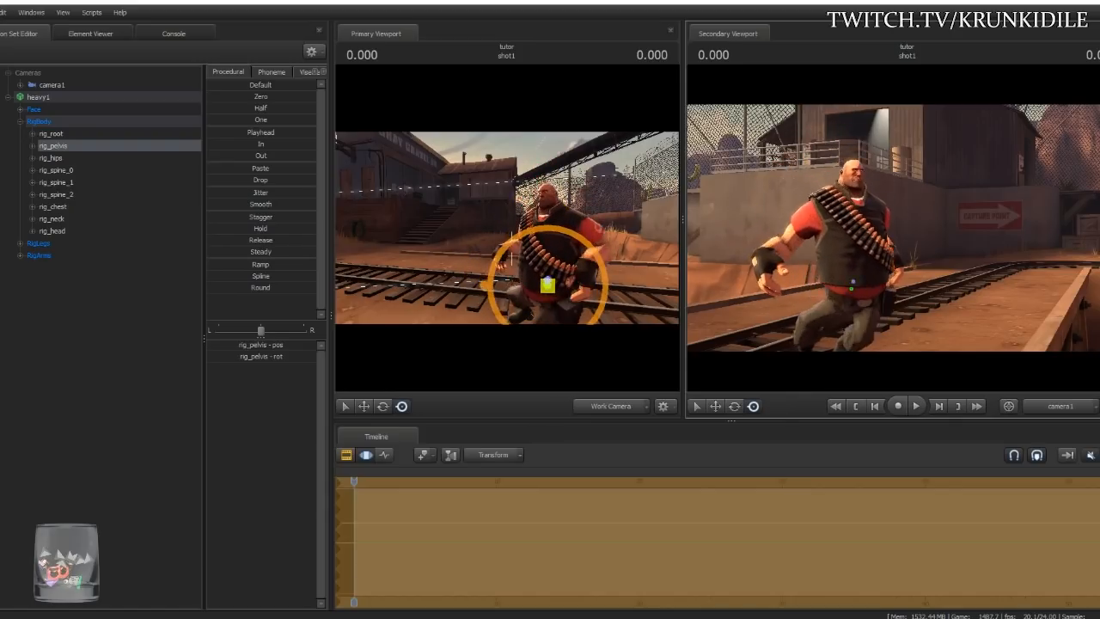
key(ctrl+z)
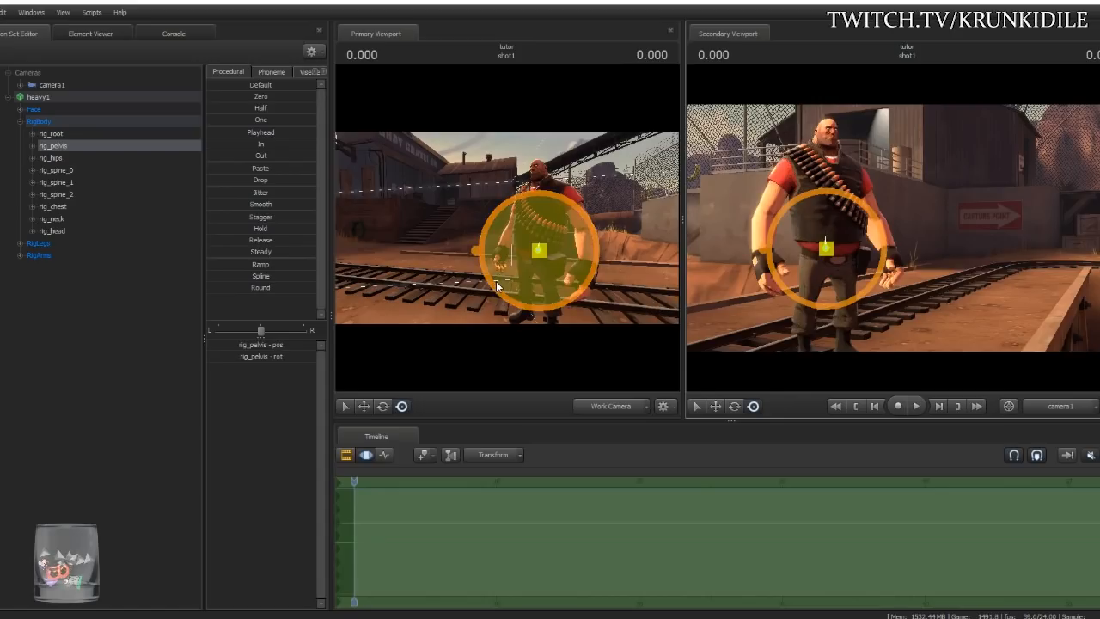
drag(442, 260, 543, 164)
click(495, 237)
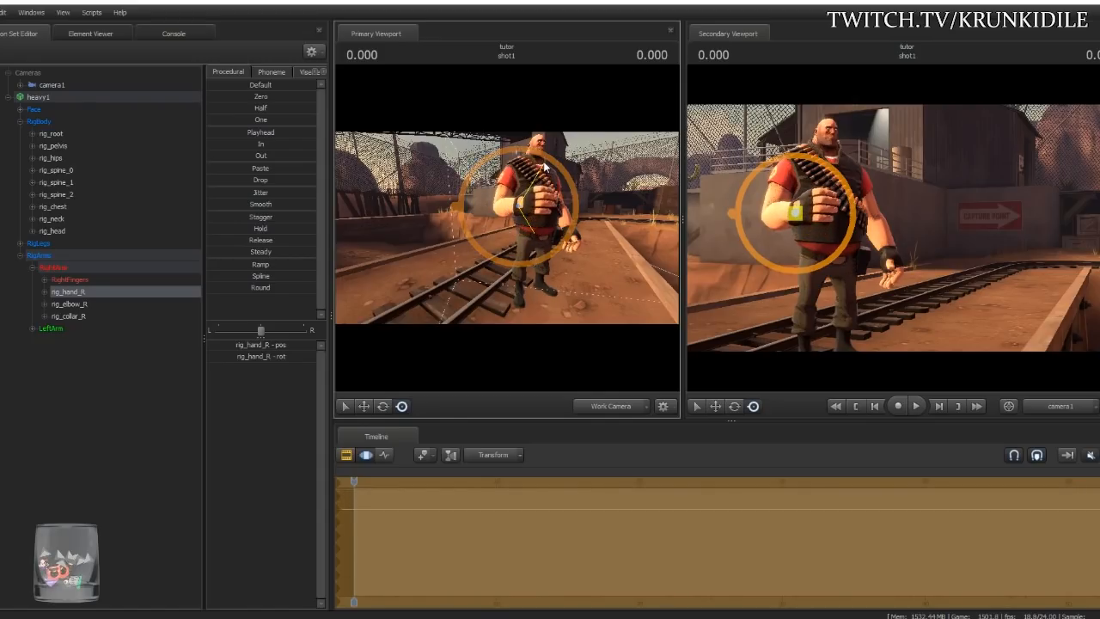
mouse_move(520, 207)
mouse_down()
mouse_move(499, 205)
mouse_move(496, 192)
mouse_move(501, 226)
mouse_move(526, 207)
mouse_up()
key(ctrl+z)
key(ctrl)
ctrl+click(506, 190)
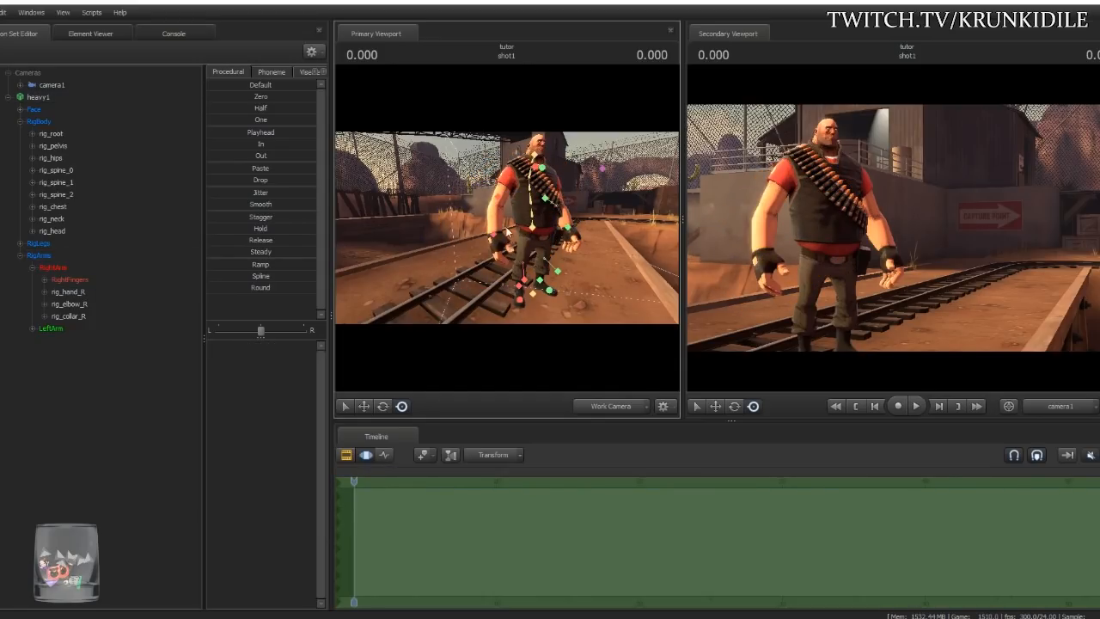
- Rotate and move Heavy's right hand up to chest height
drag(581, 276, 576, 187)
ctrl+click(499, 262)
drag(649, 255, 526, 250)
key(d)
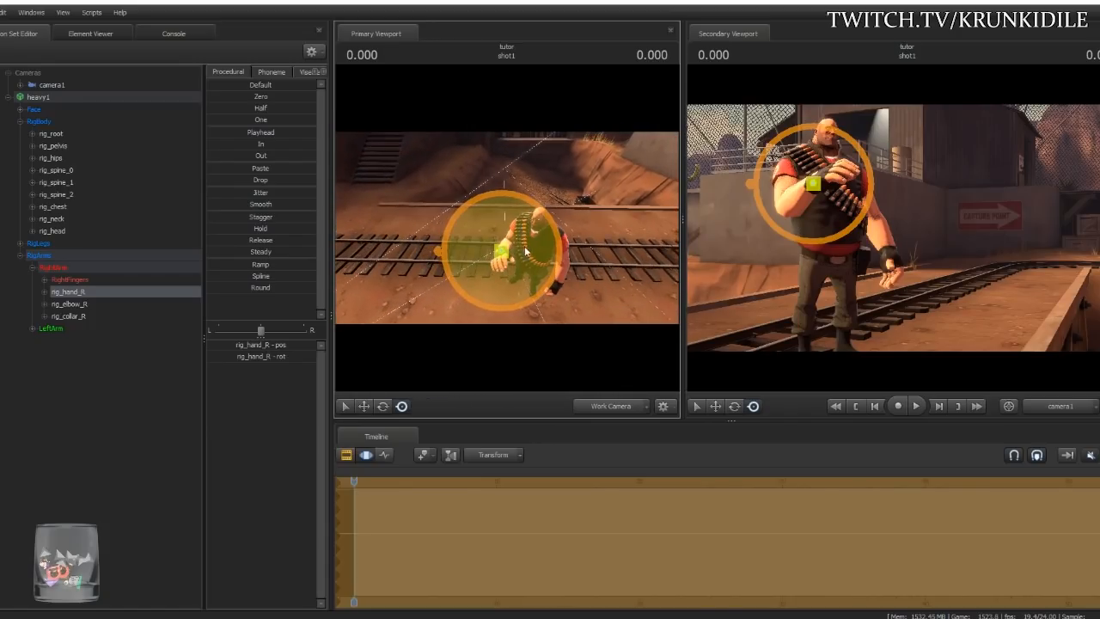
key(w)
drag(390, 230, 490, 199)
- Nudge Heavy's raised right hand down and left in front of his chest
click(89, 313)
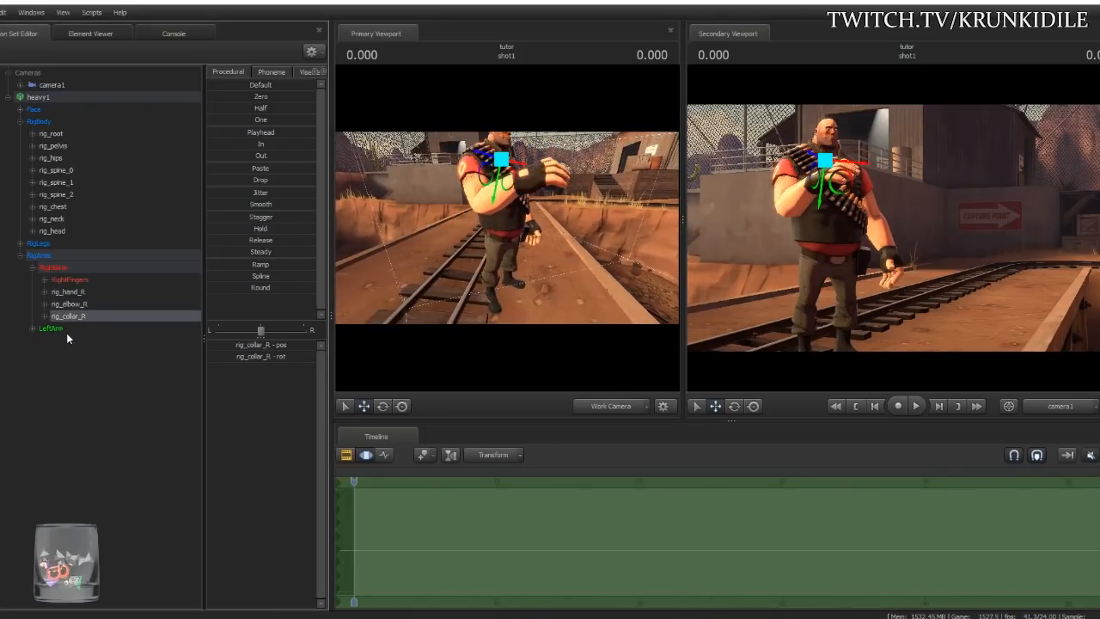
click(60, 169)
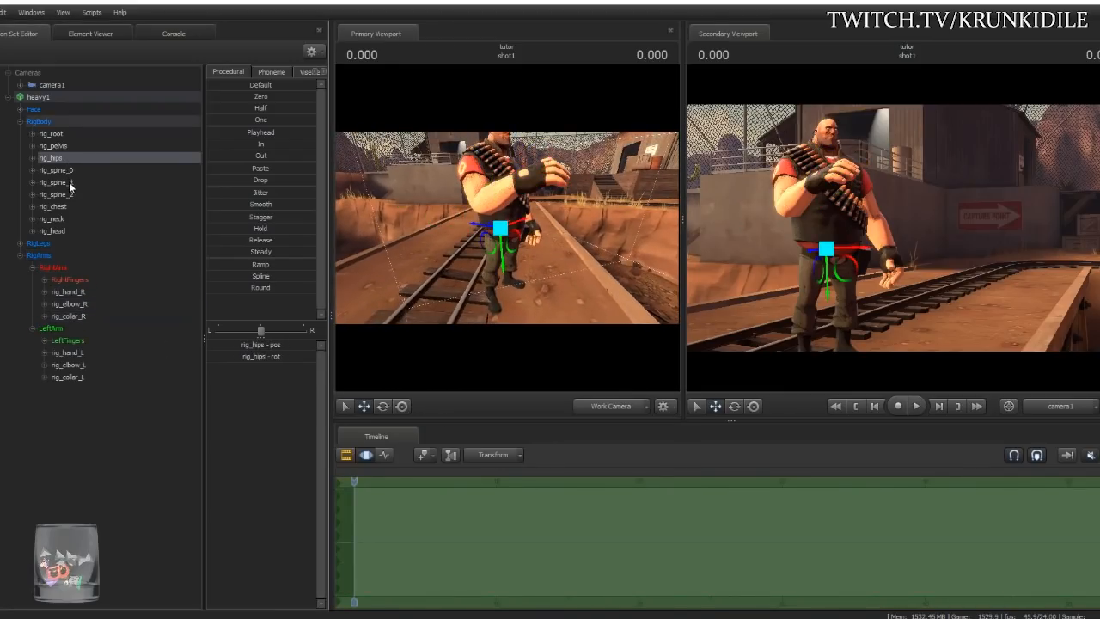
drag(395, 256, 341, 241)
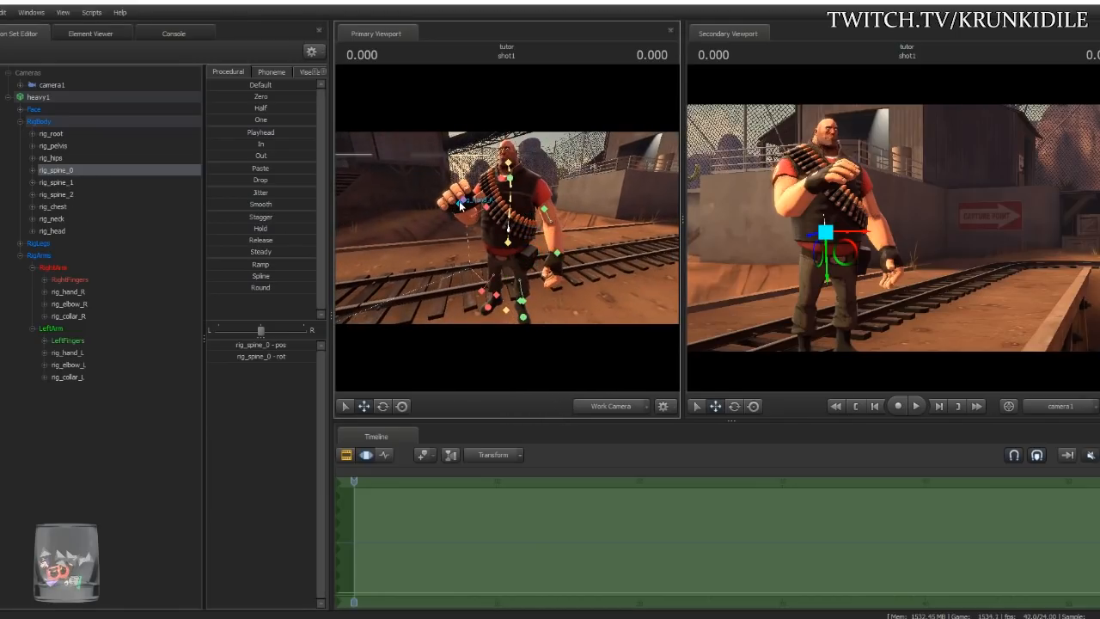
click(460, 205)
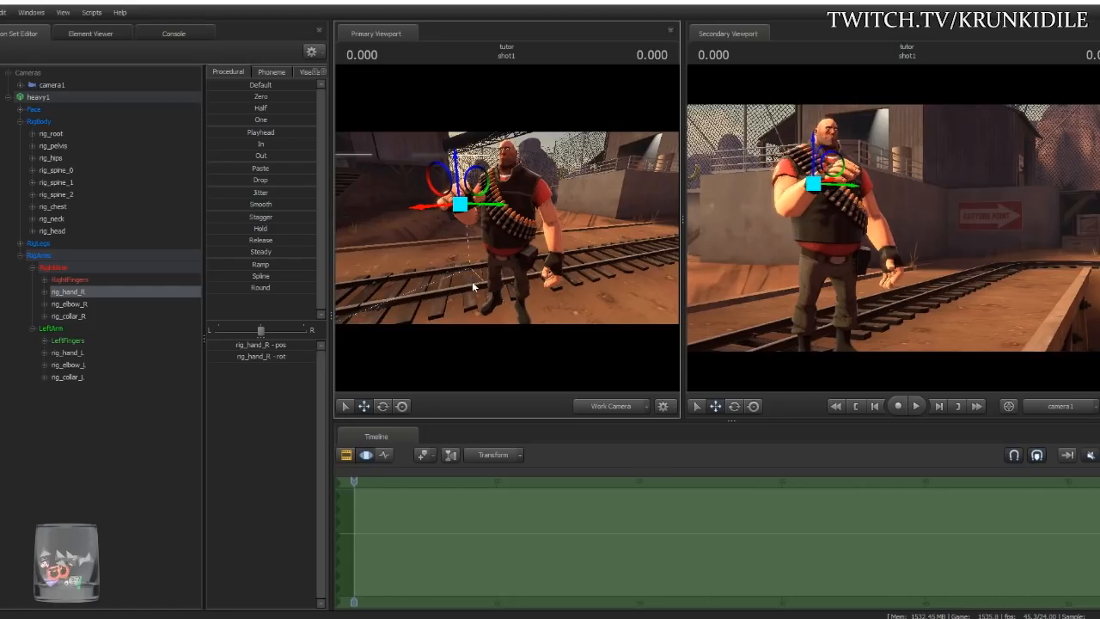
drag(461, 204, 448, 222)
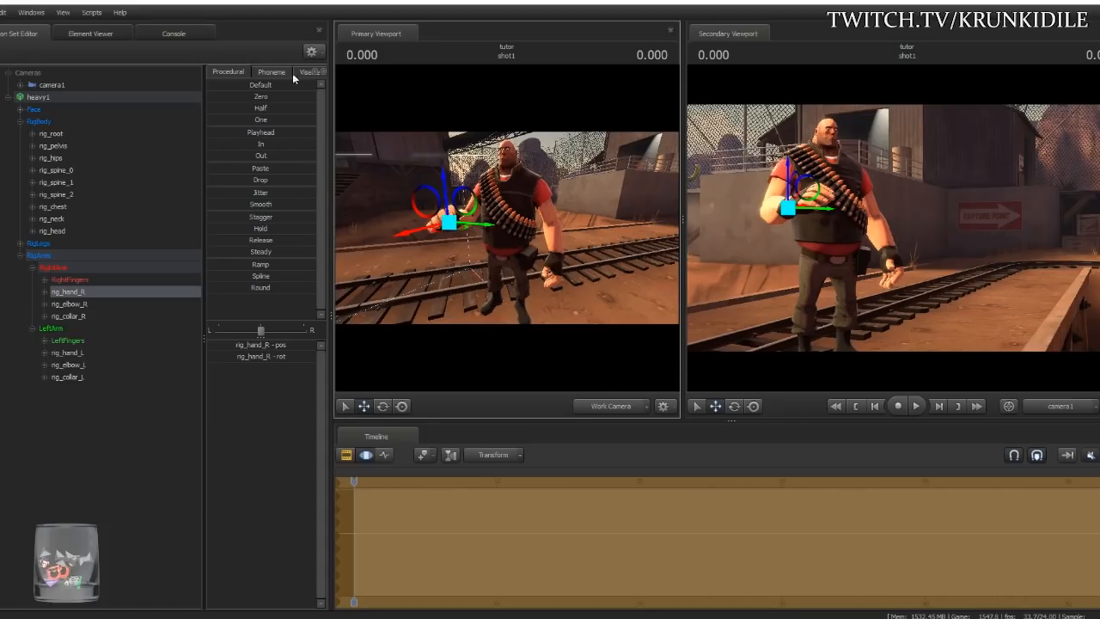
click(68, 98)
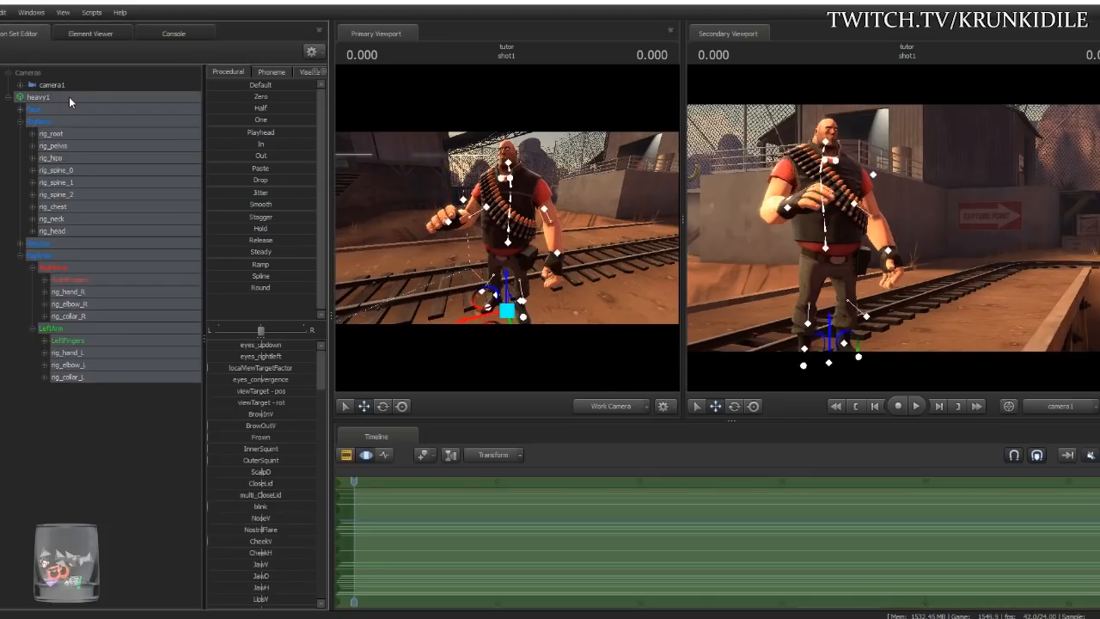
right_click(68, 97)
mouse_move(158, 240)
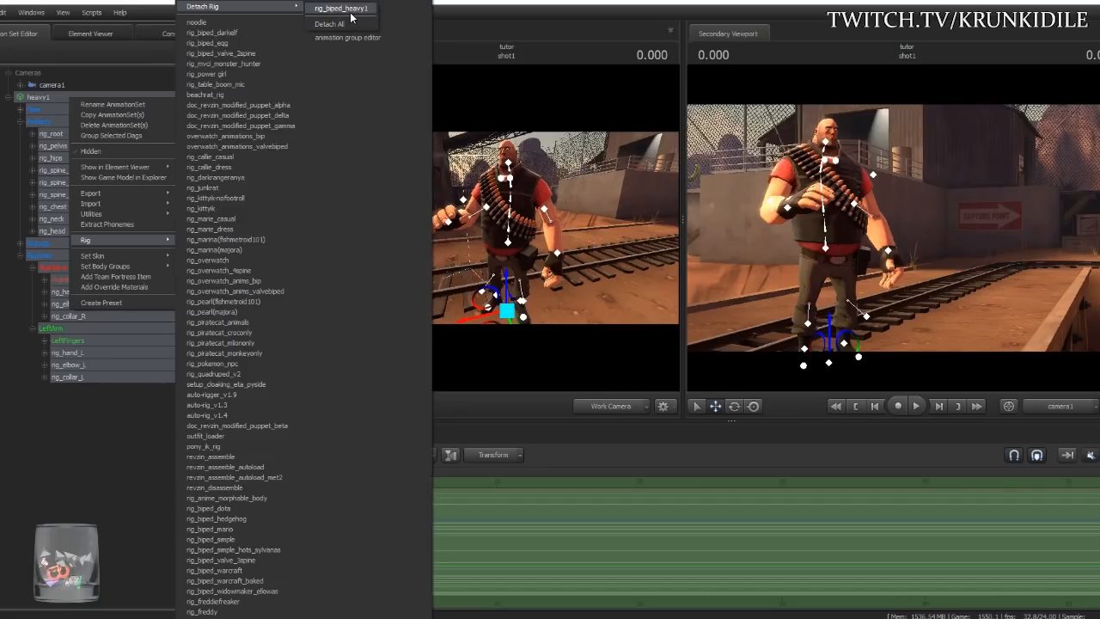
click(72, 408)
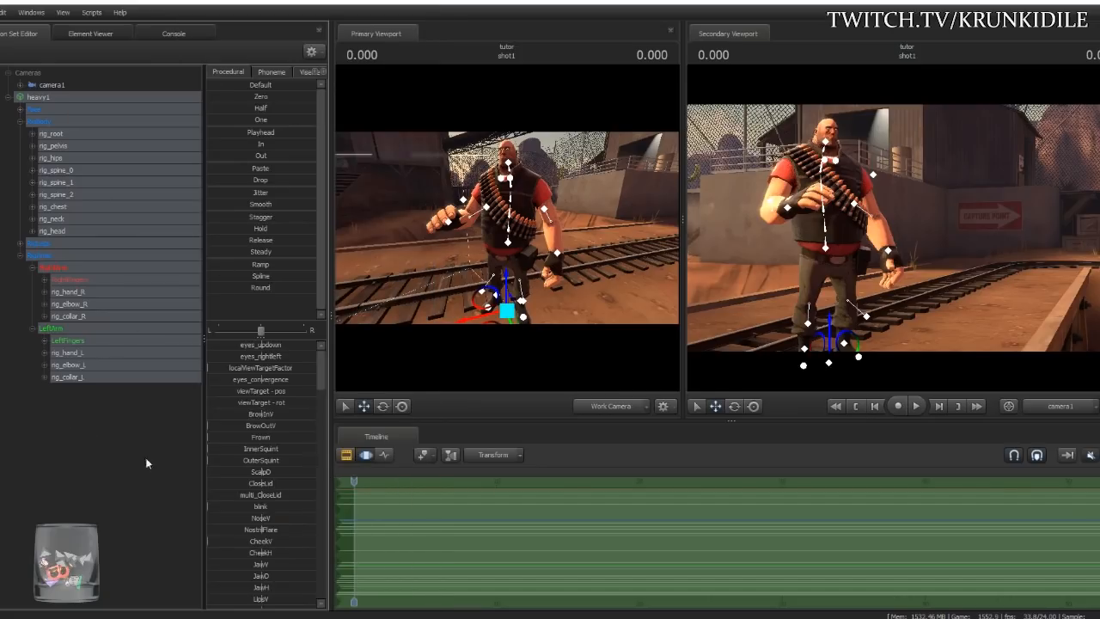
drag(507, 228, 602, 231)
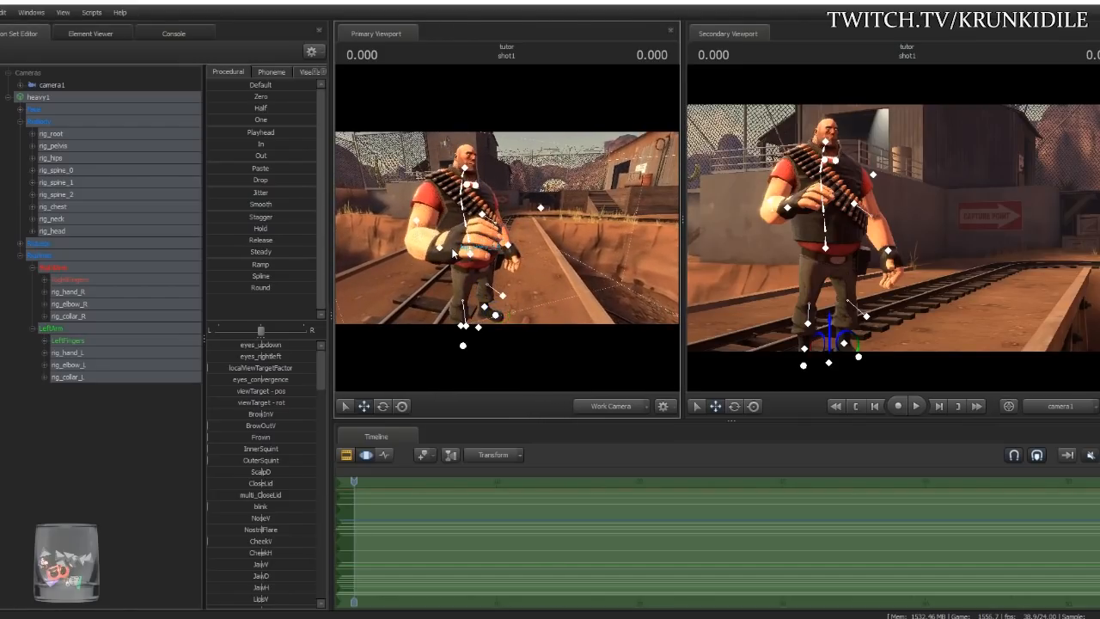
click(438, 249)
- Undo a trial rotation of the right hand and orbit the camera to Heavy's front
click(401, 406)
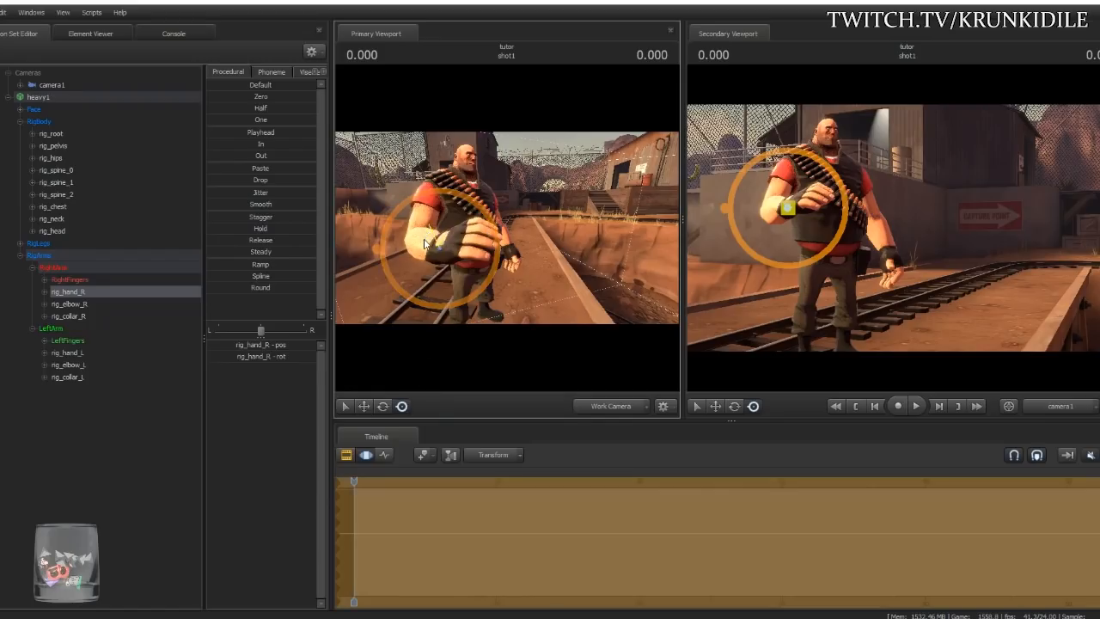
drag(424, 302, 432, 149)
key(ctrl+z)
key(w)
drag(516, 224, 494, 254)
key(a)
key(w)
key(d)
key(s)
key(w)
- Rotate and shift Heavy's right hand so the fist rests at his brow
click(402, 407)
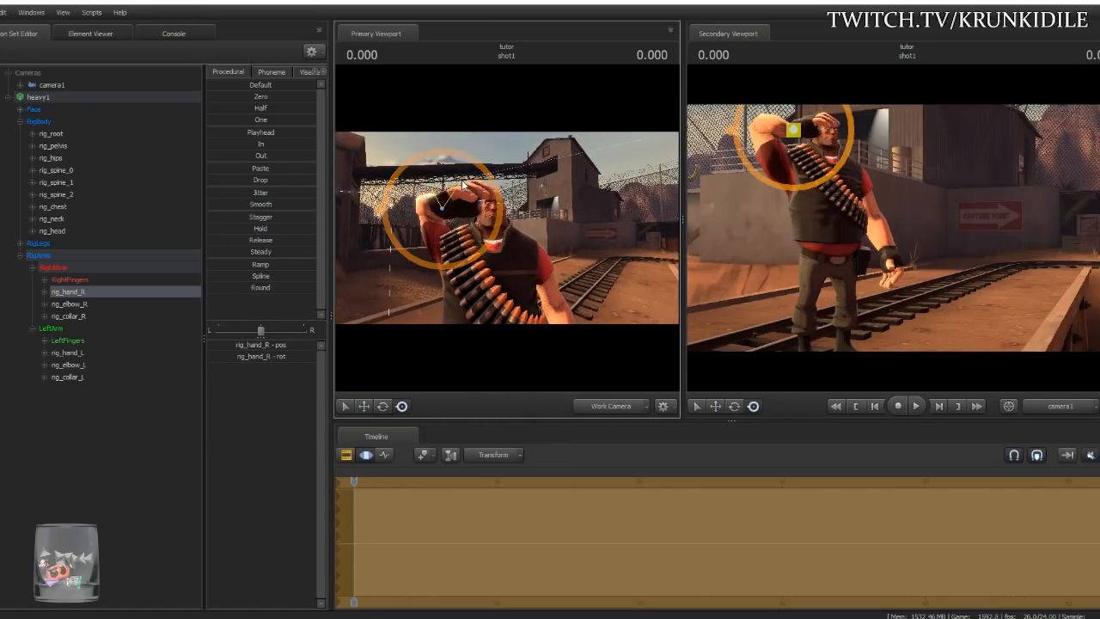
drag(465, 186, 435, 223)
key(d)
drag(536, 218, 632, 221)
key(a)
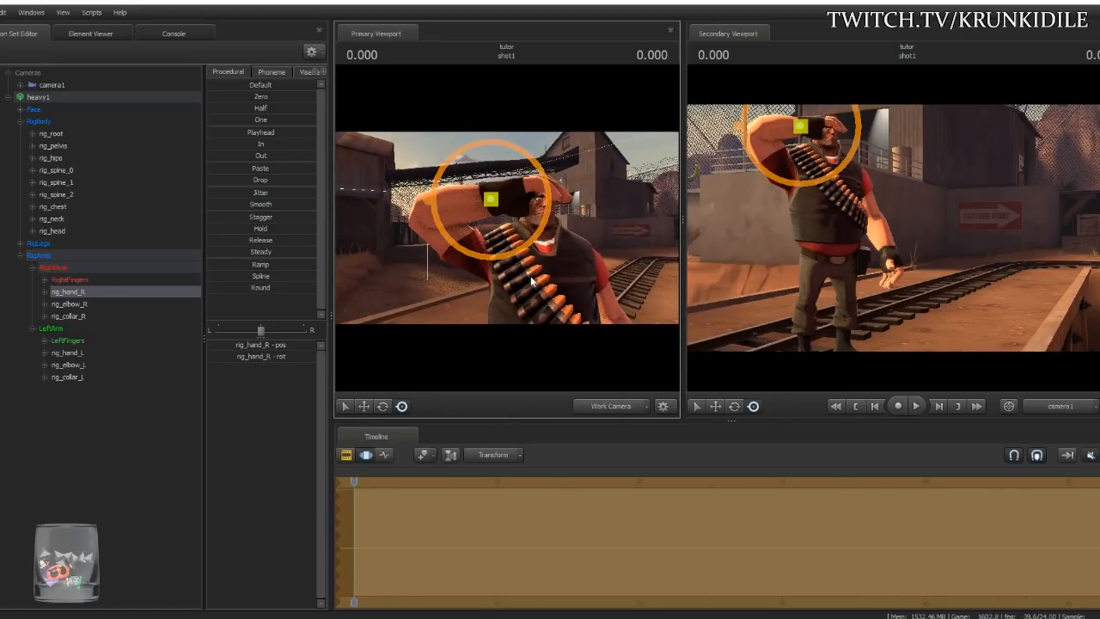
click(540, 247)
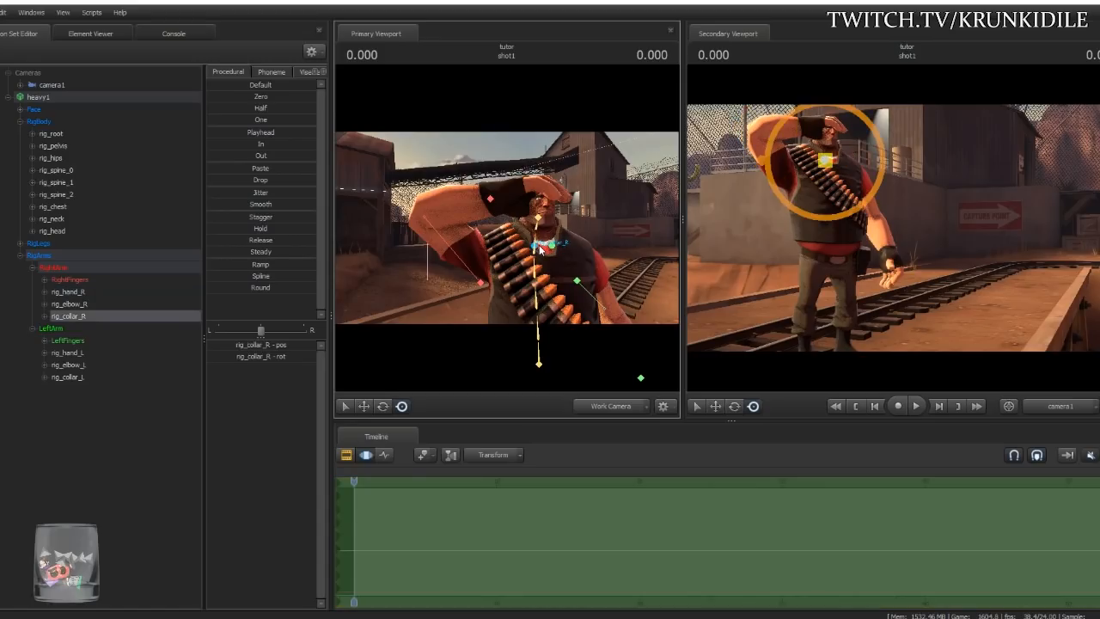
- Rotate rig_collar_R upward so Heavy's saluting shoulder and arm sit higher
click(383, 406)
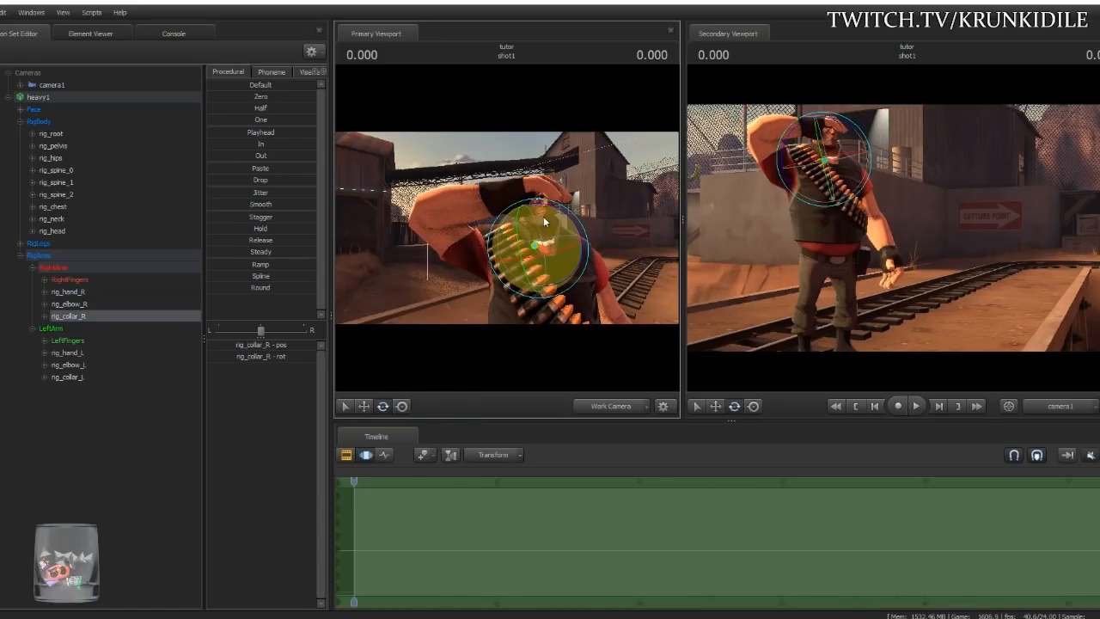
drag(547, 206, 482, 319)
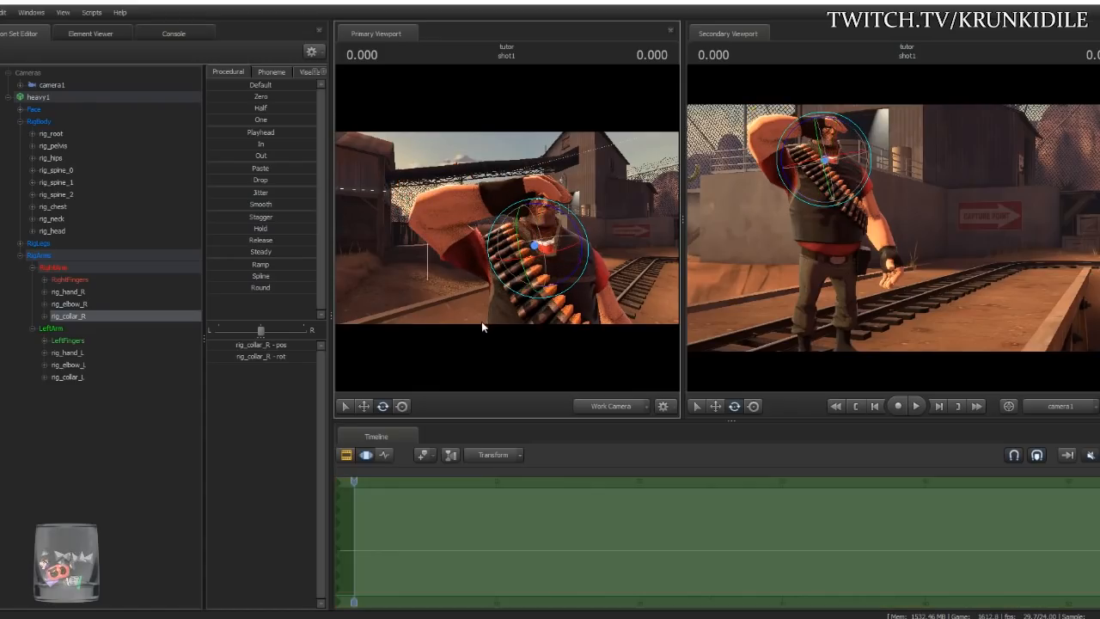
click(402, 406)
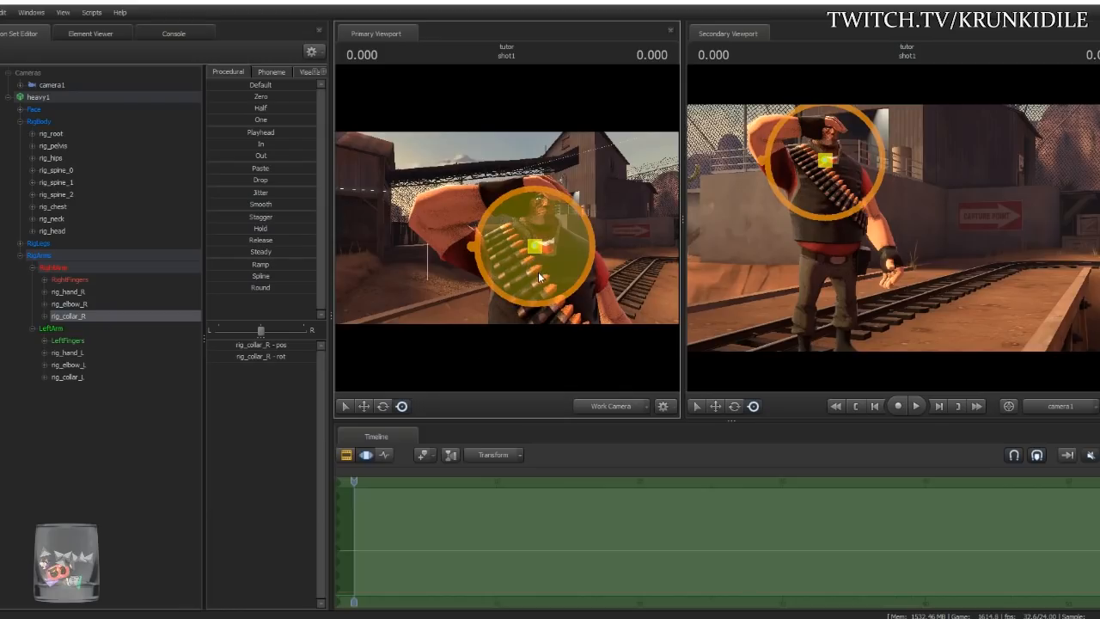
drag(547, 254, 396, 289)
key(ctrl+z)
click(383, 407)
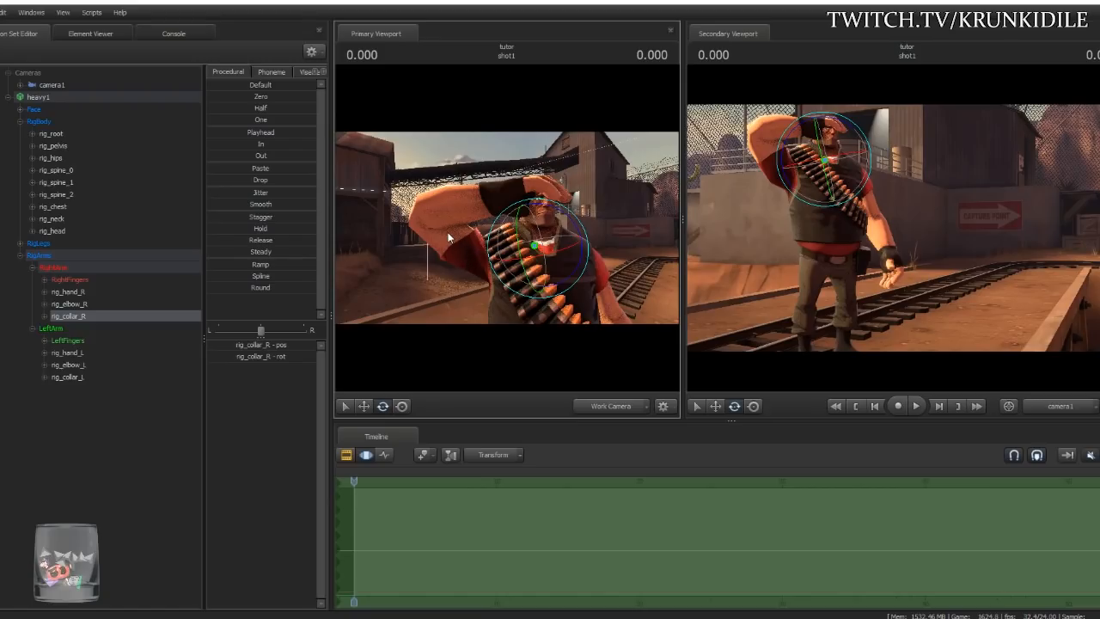
drag(550, 219, 526, 204)
ctrl+click(527, 184)
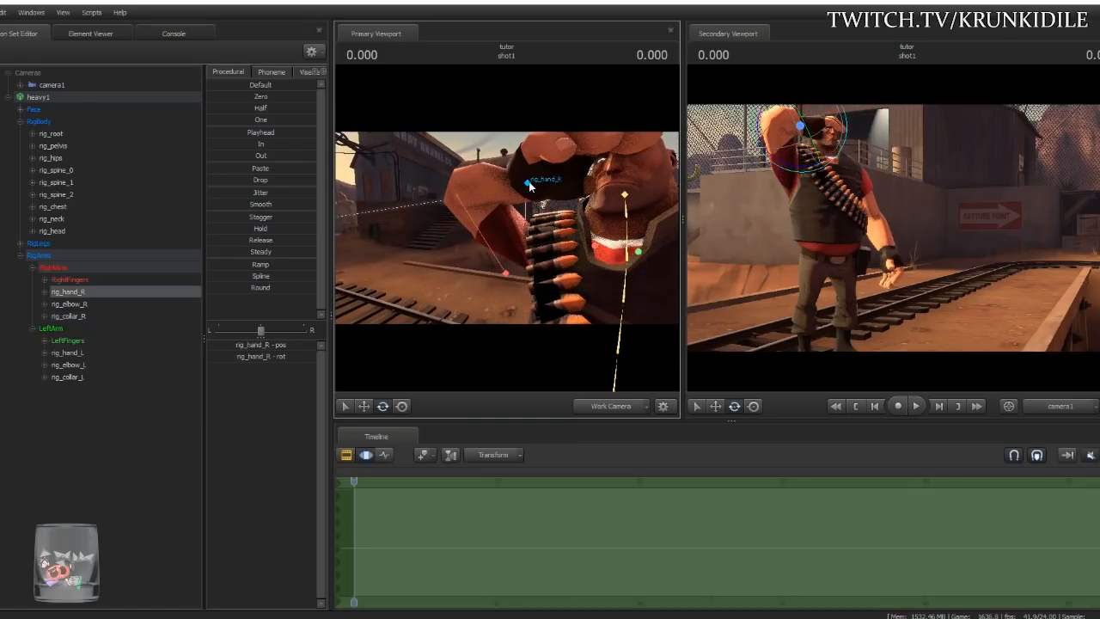
- Shift and turn Heavy's right hand slightly to refine the salute
drag(576, 269, 453, 281)
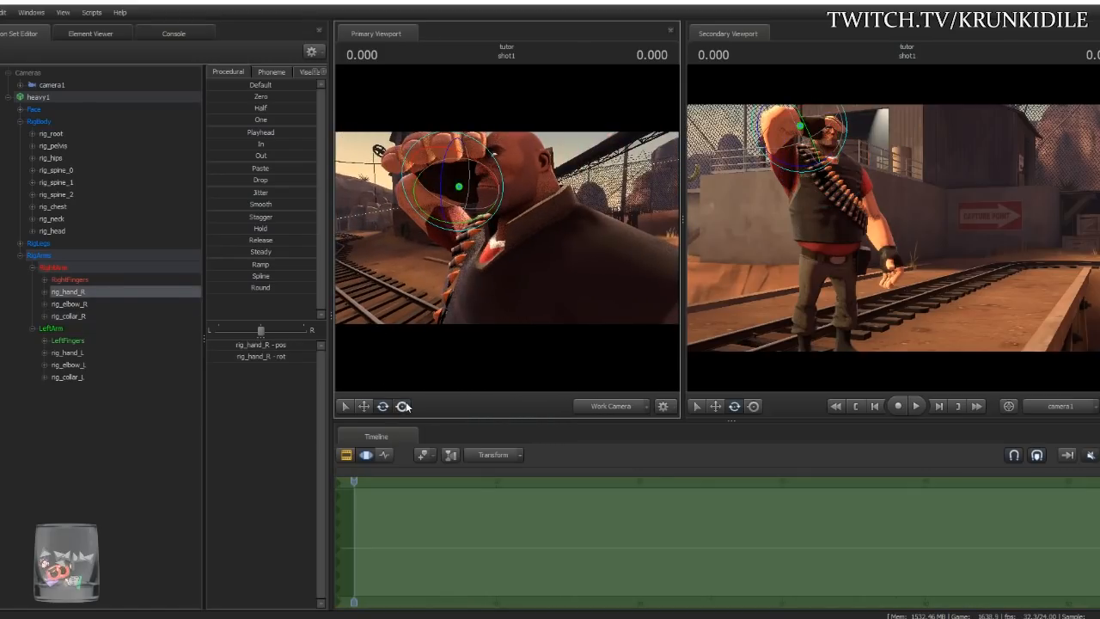
click(406, 407)
mouse_move(459, 185)
mouse_down()
mouse_move(421, 185)
mouse_move(472, 178)
mouse_up()
drag(552, 239, 506, 233)
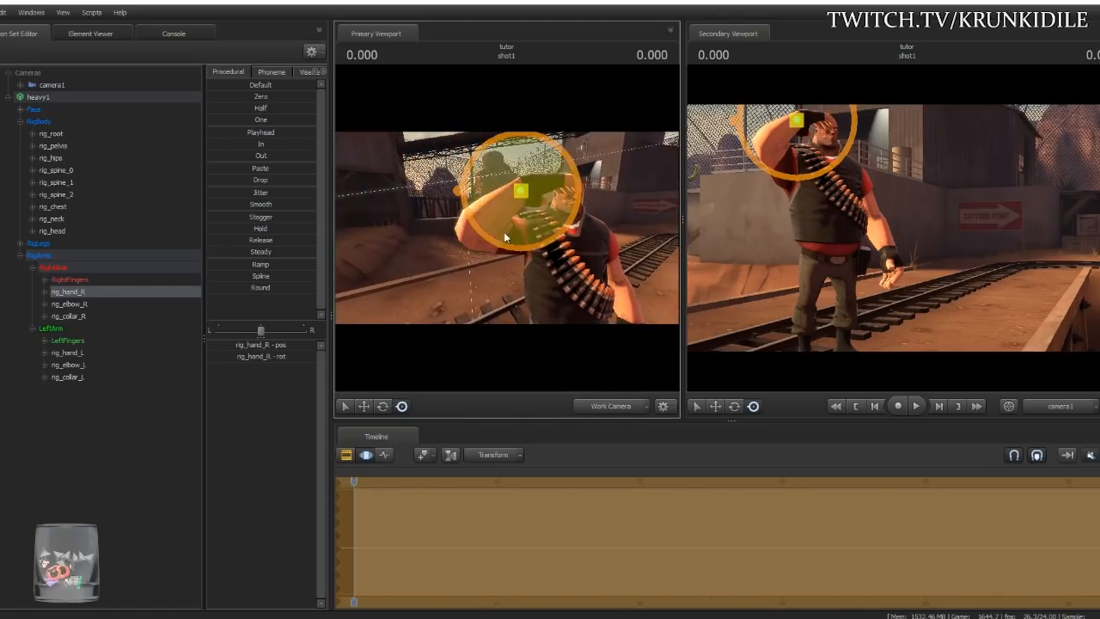
- Swing Heavy's right elbow outward using both viewports
click(483, 251)
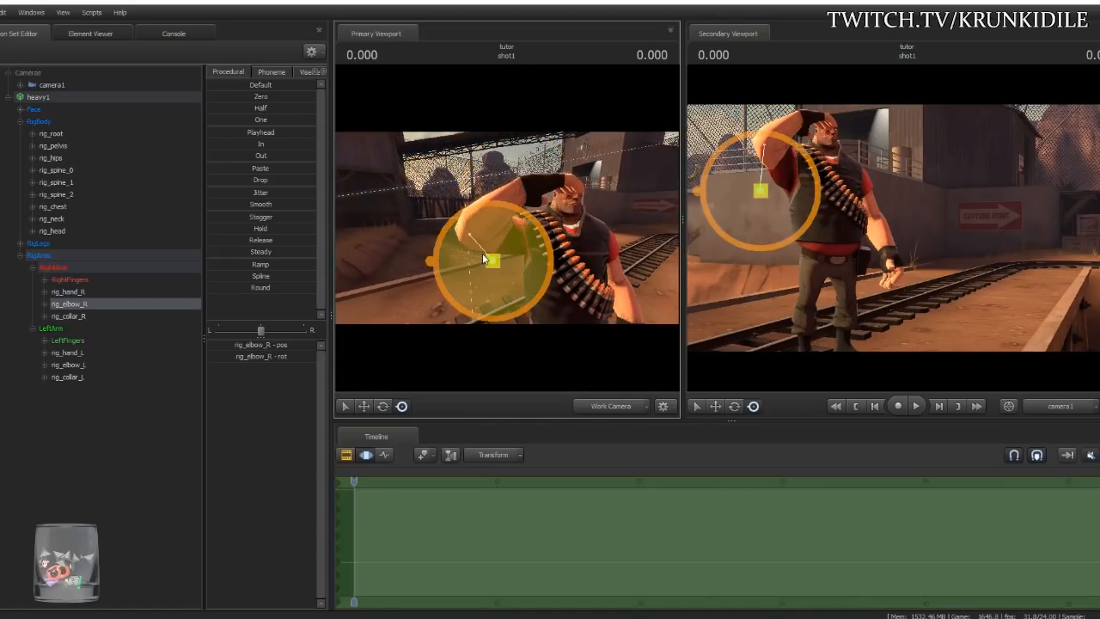
drag(493, 262, 532, 297)
drag(798, 233, 747, 140)
drag(441, 224, 511, 326)
drag(527, 314, 478, 293)
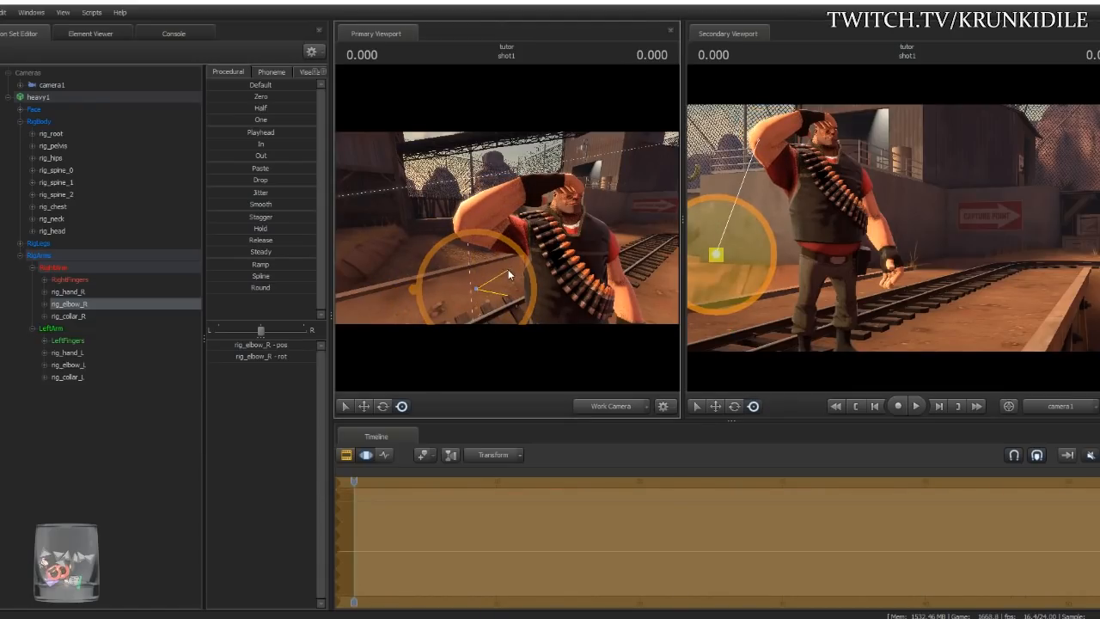
mouse_move(718, 256)
mouse_down()
mouse_move(779, 250)
mouse_move(727, 247)
mouse_up()
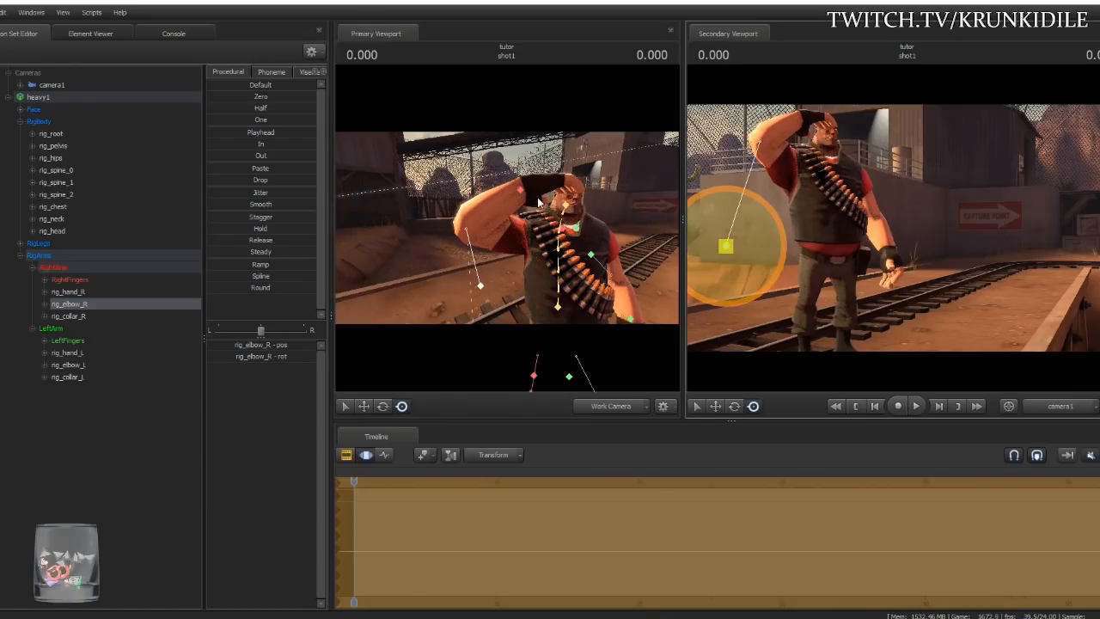
- Rotate the right collar slightly to settle the saluting shoulder
click(536, 181)
drag(578, 215, 546, 233)
click(551, 232)
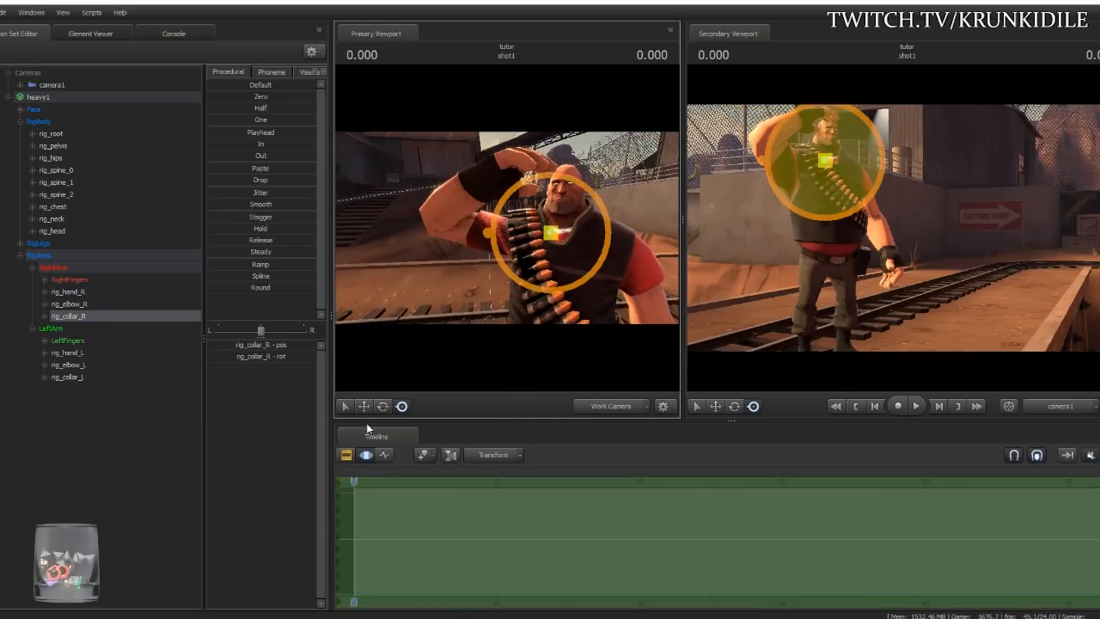
drag(569, 213, 577, 212)
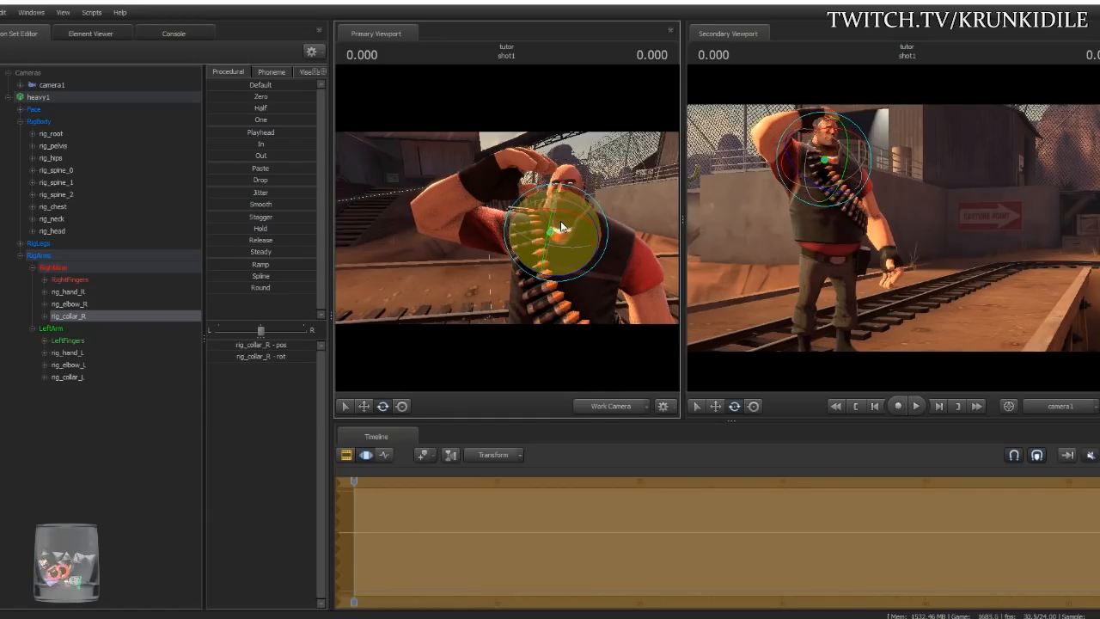
- Browse and dismiss the heavy1 animation set's context menu without choosing anything
right_click(162, 99)
mouse_move(173, 204)
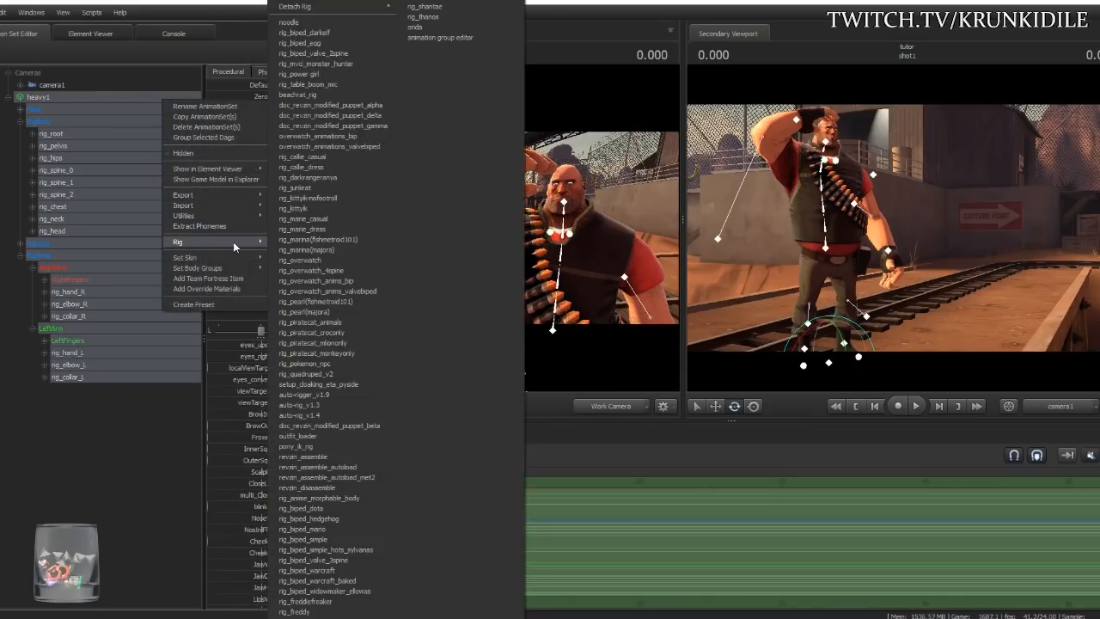
mouse_move(231, 193)
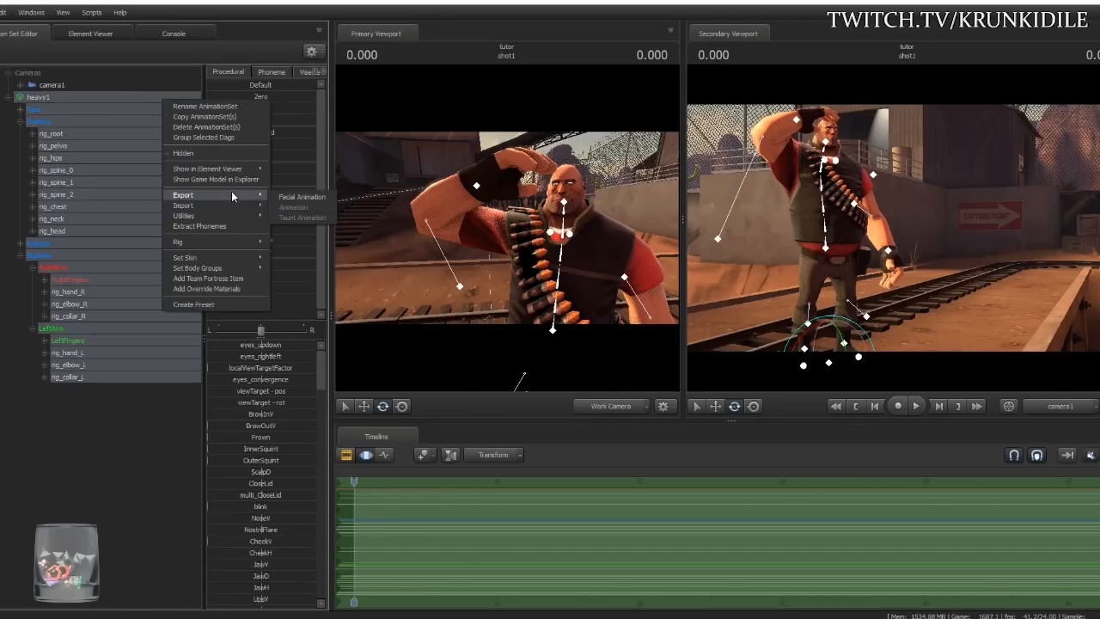
click(110, 433)
click(110, 433)
click(38, 97)
right_click(39, 99)
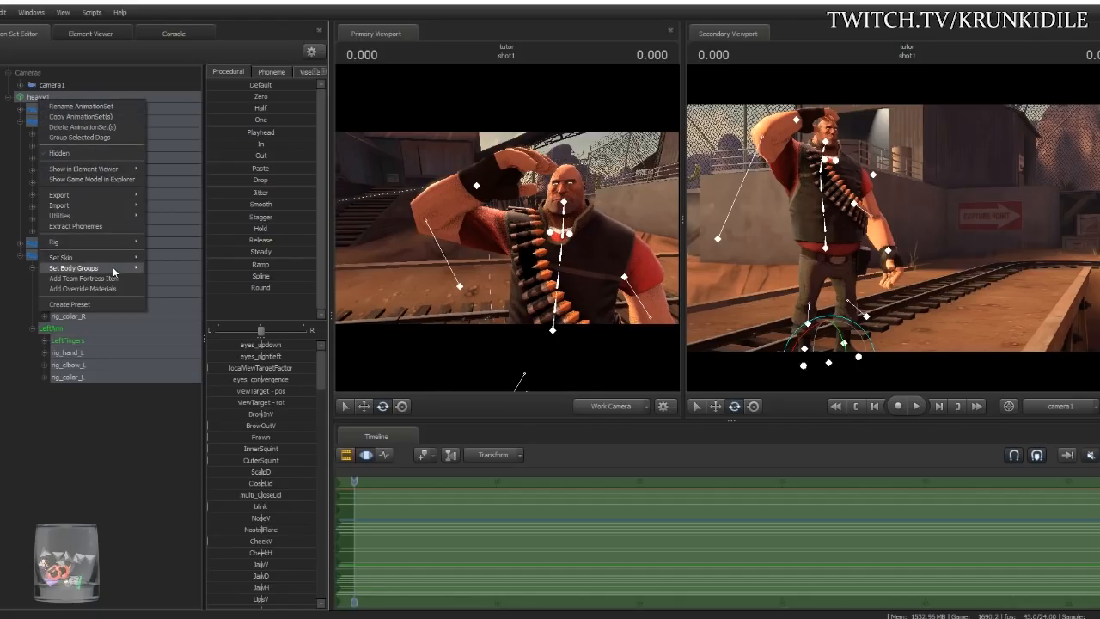
mouse_move(130, 205)
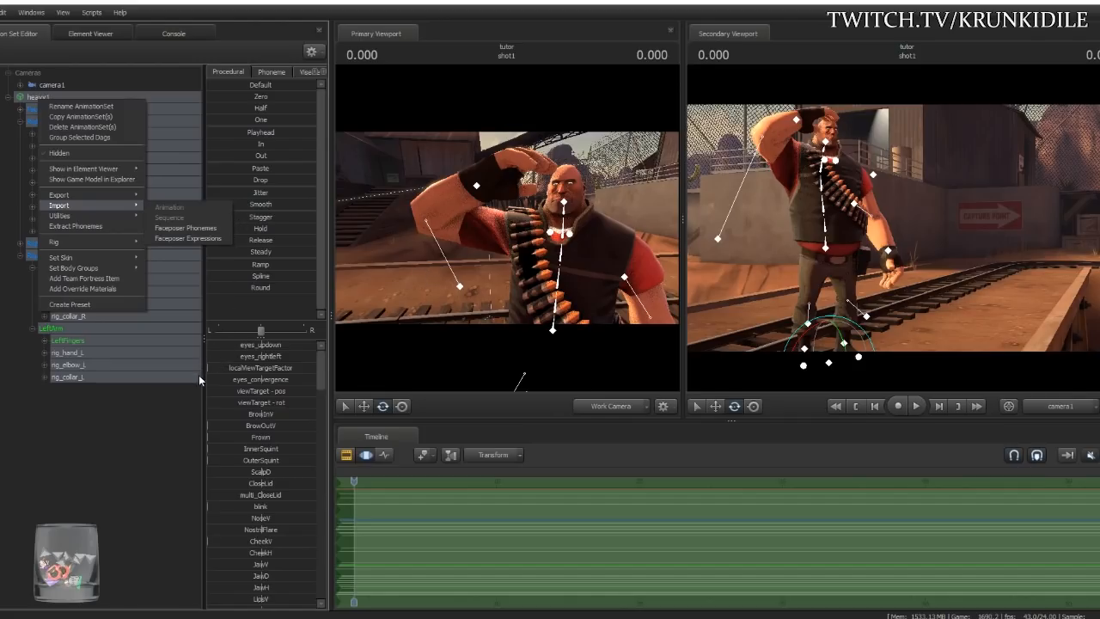
click(185, 418)
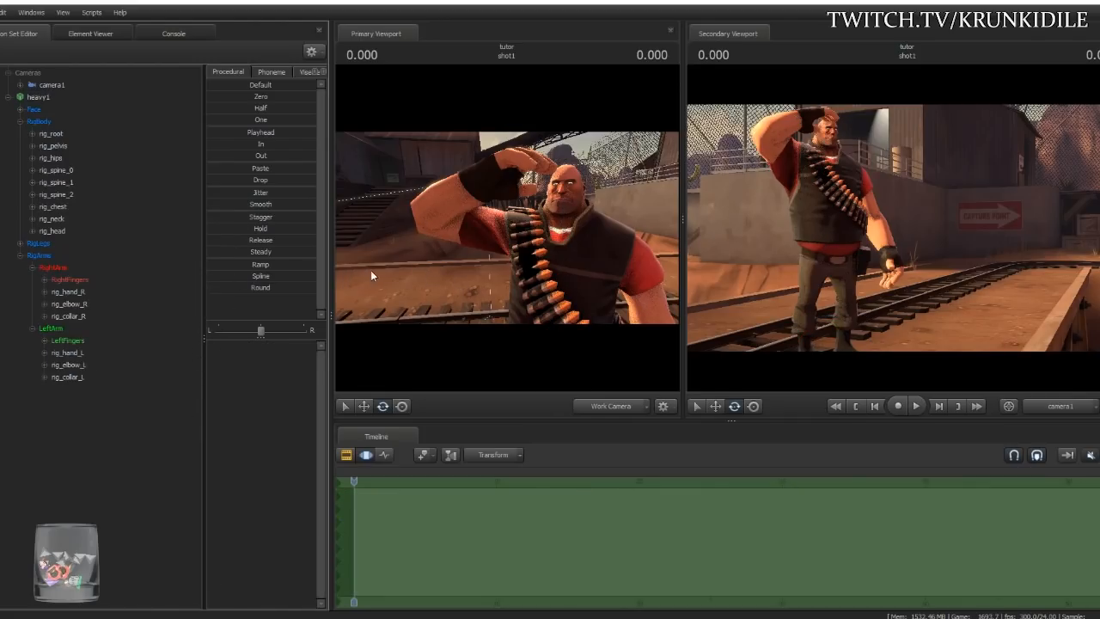
- Detach all rigs from heavy1 via Rig > Detach Rig > Detach All
click(46, 98)
right_click(47, 97)
mouse_move(110, 256)
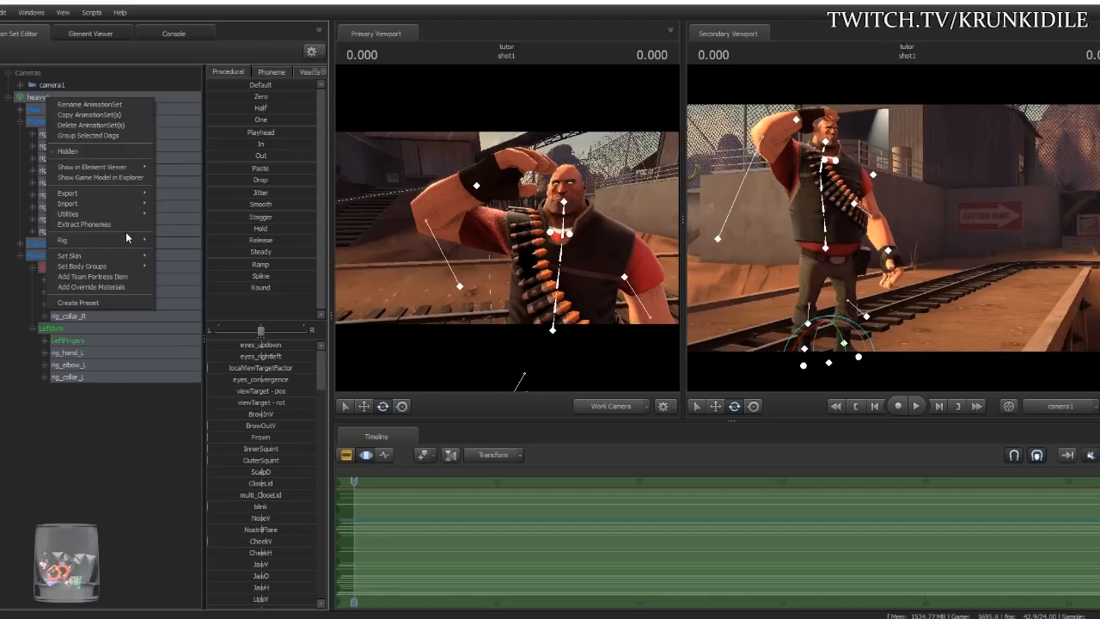
mouse_move(127, 238)
mouse_move(248, 8)
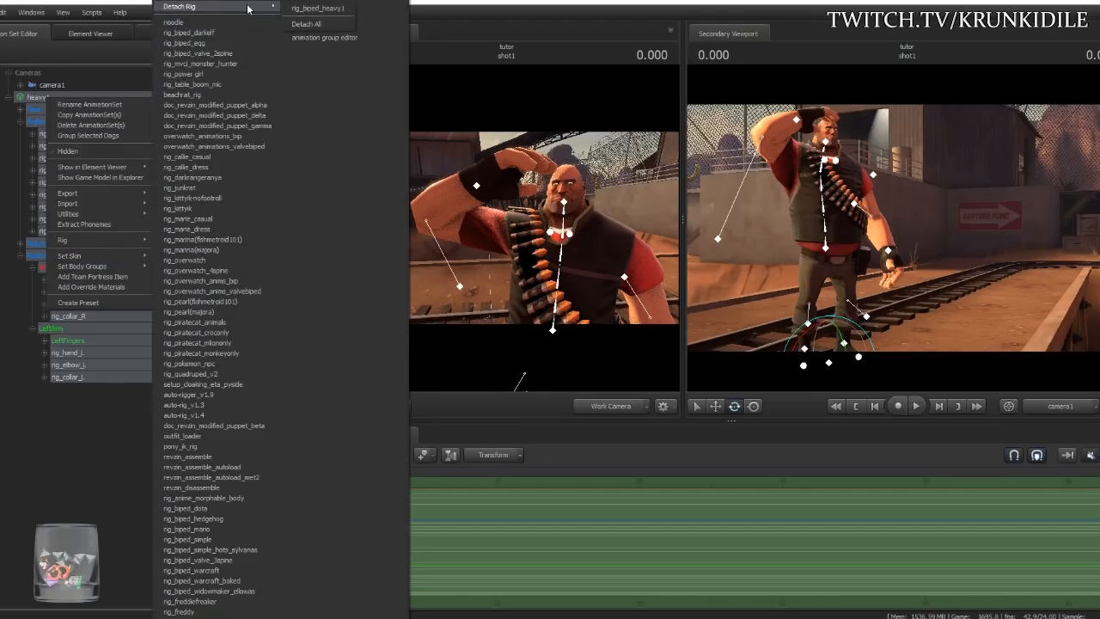
click(315, 25)
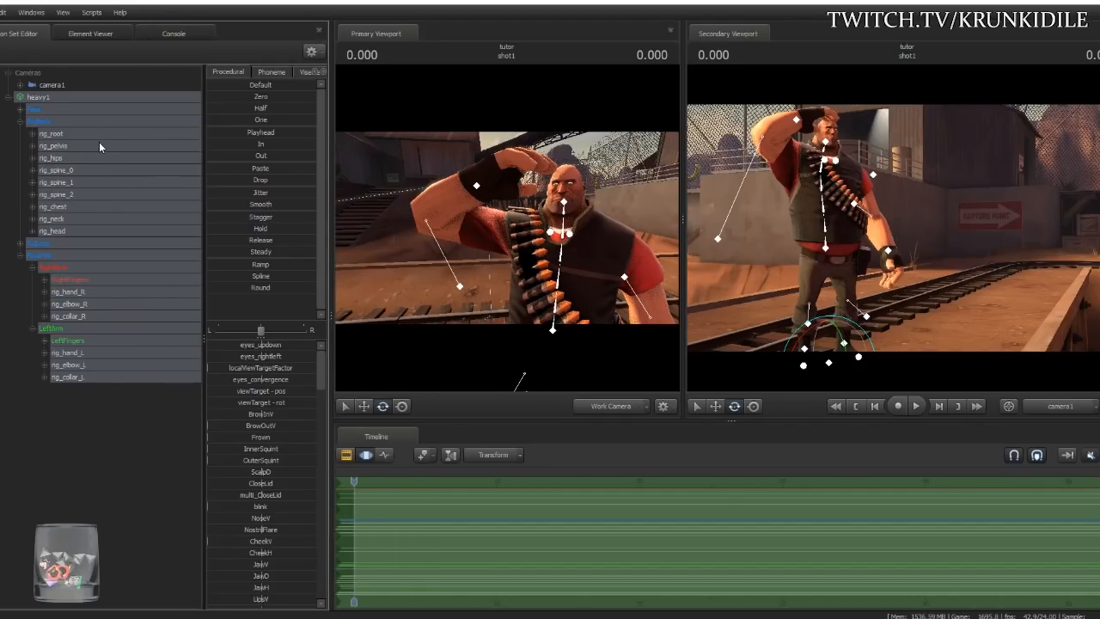